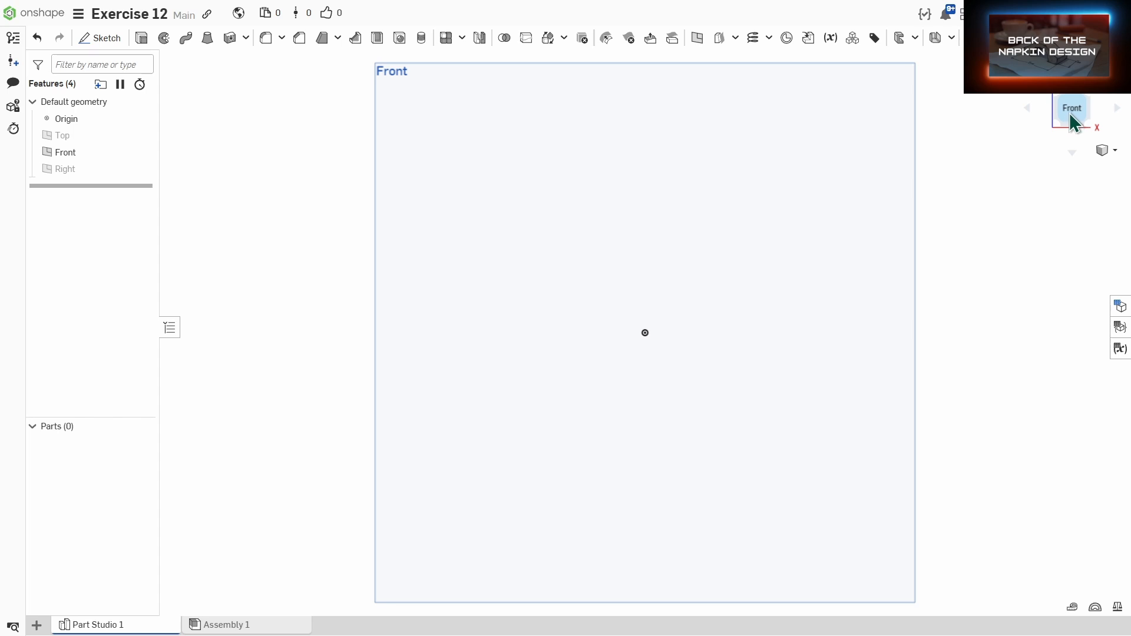
left_click_drag(1072, 121, 795, 170)
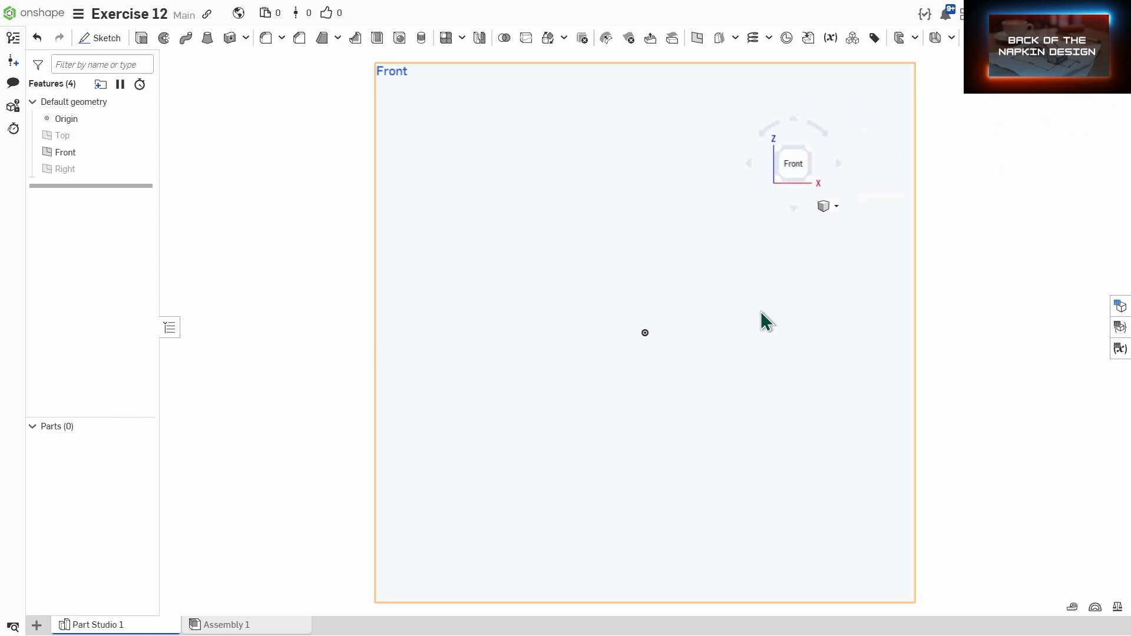
middle_click_drag(761, 315, 662, 322)
scroll(663, 322, "down", 1)
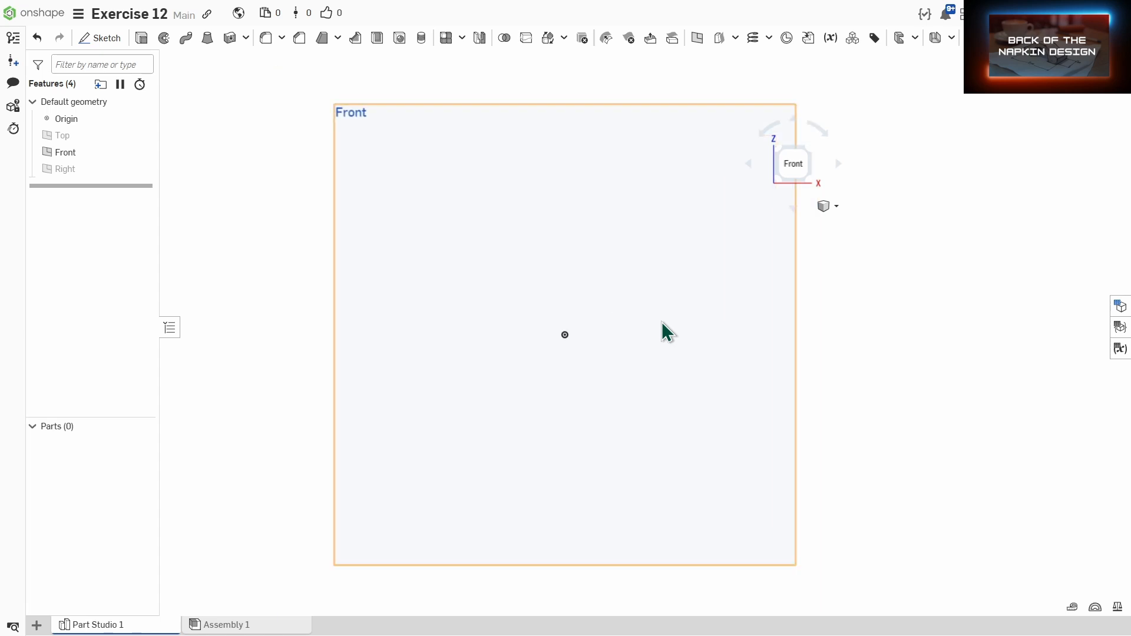
scroll(662, 322, "up", 1)
scroll(662, 321, "down", 4)
scroll(664, 328, "up", 2)
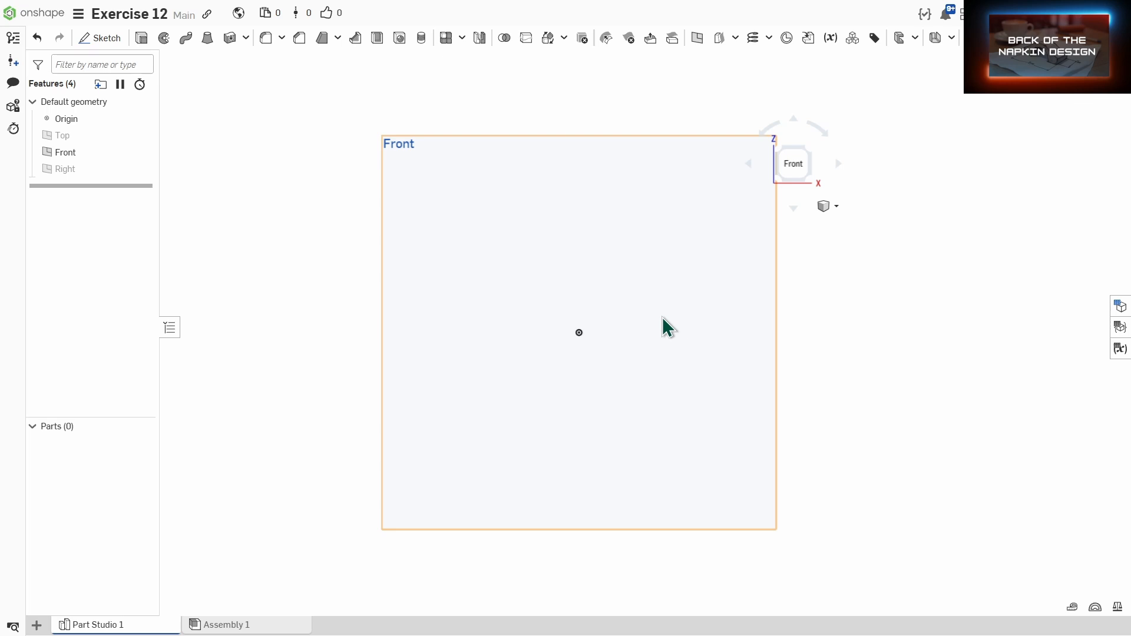
right_click_drag(725, 338, 691, 333)
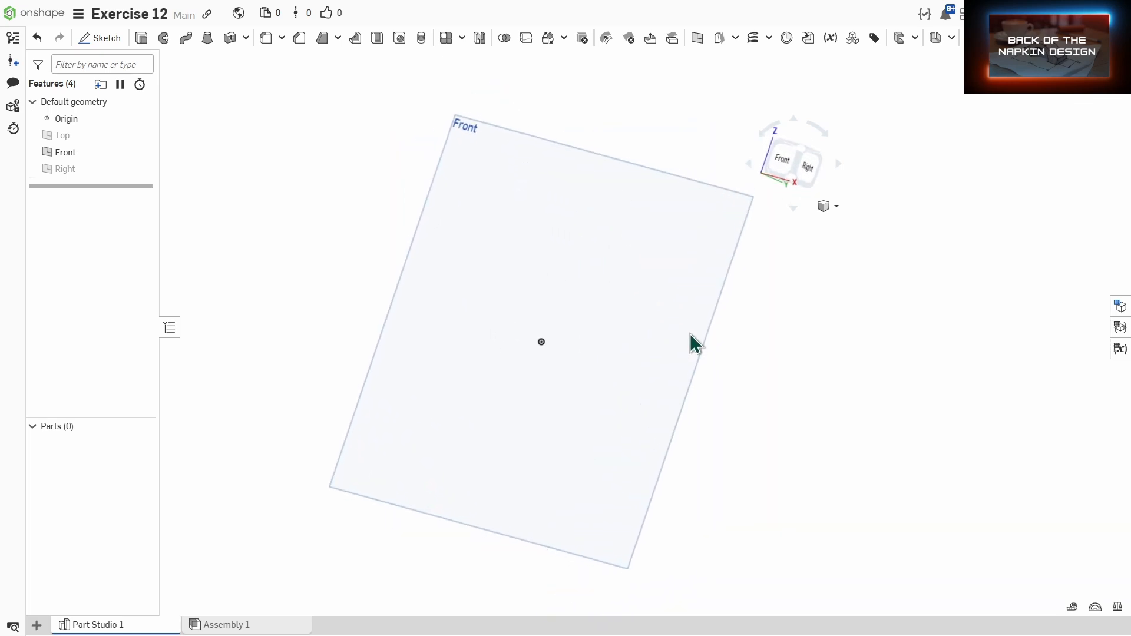
left_click(783, 170)
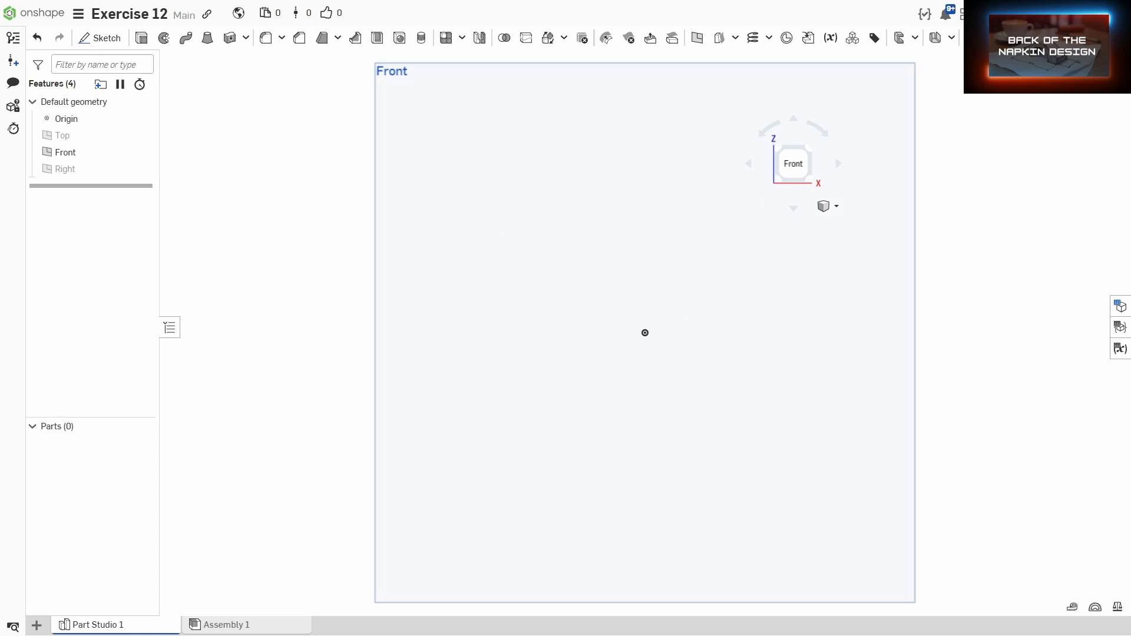
Step: Switch to Foxit PDF Reader to study the Exercise 12 drawing, then return to the modelling window
left_click_drag(1130, 16, 812, 22)
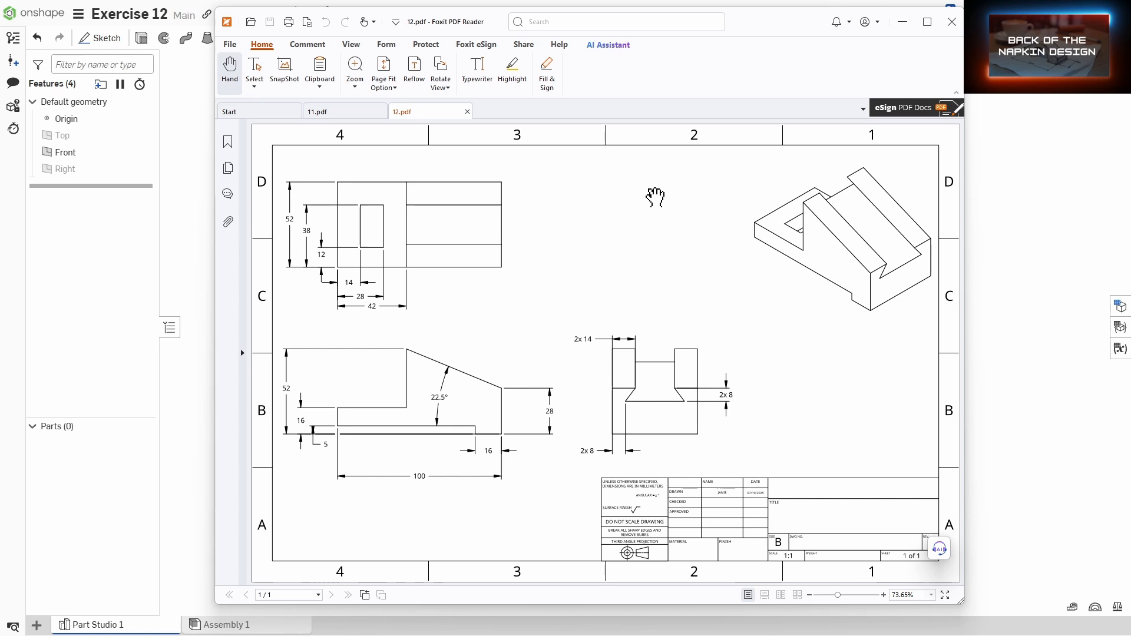
left_click_drag(756, 27, 1130, 39)
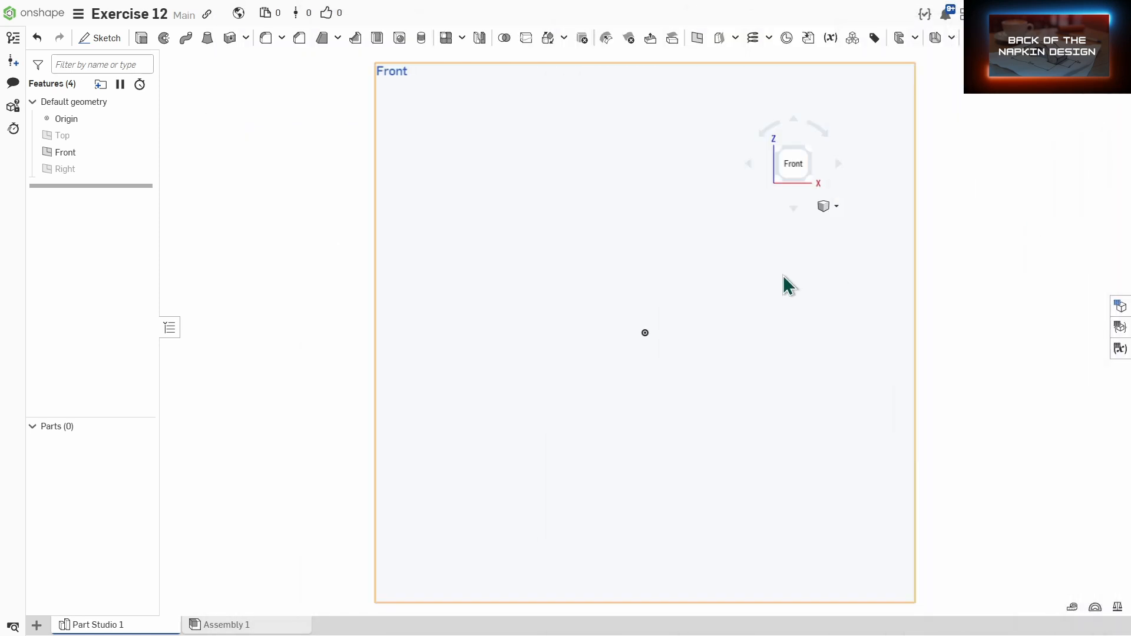
Step: Start a sketch on the Front plane and draw a corner rectangle from the origin, about 92 mm wide and 44 mm tall
left_click(97, 37)
left_click(469, 321)
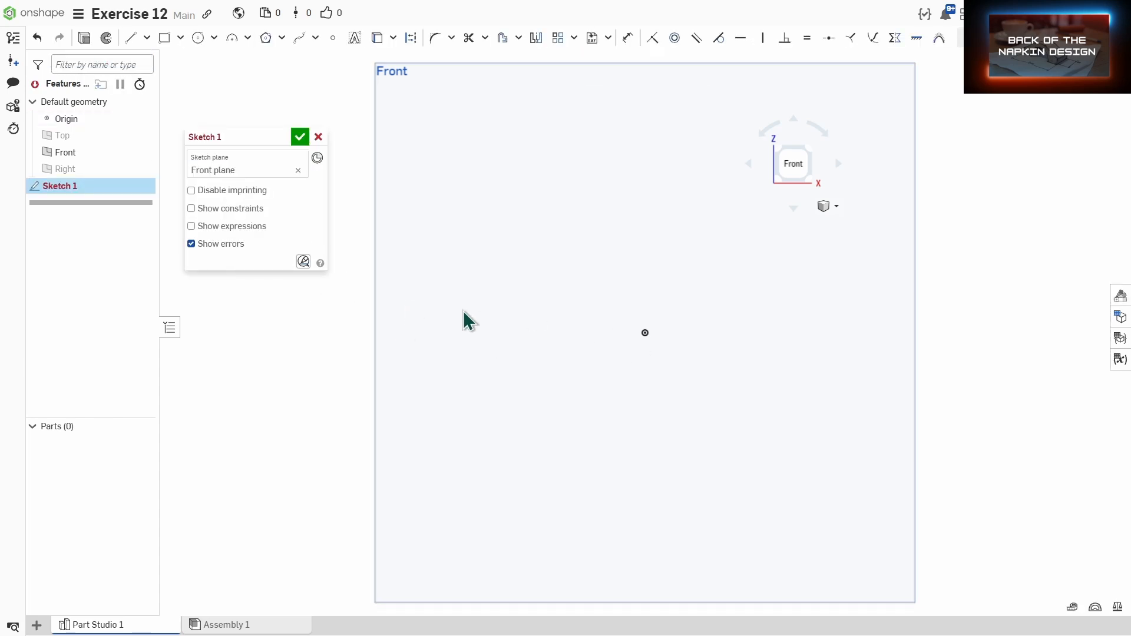
left_click(164, 39)
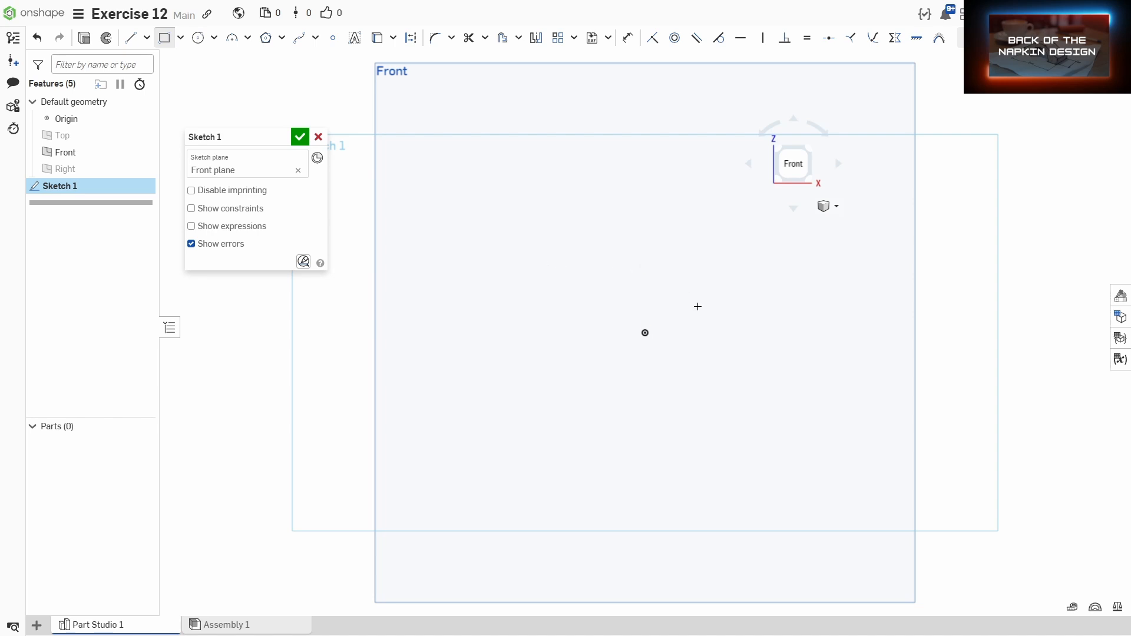
left_click(646, 333)
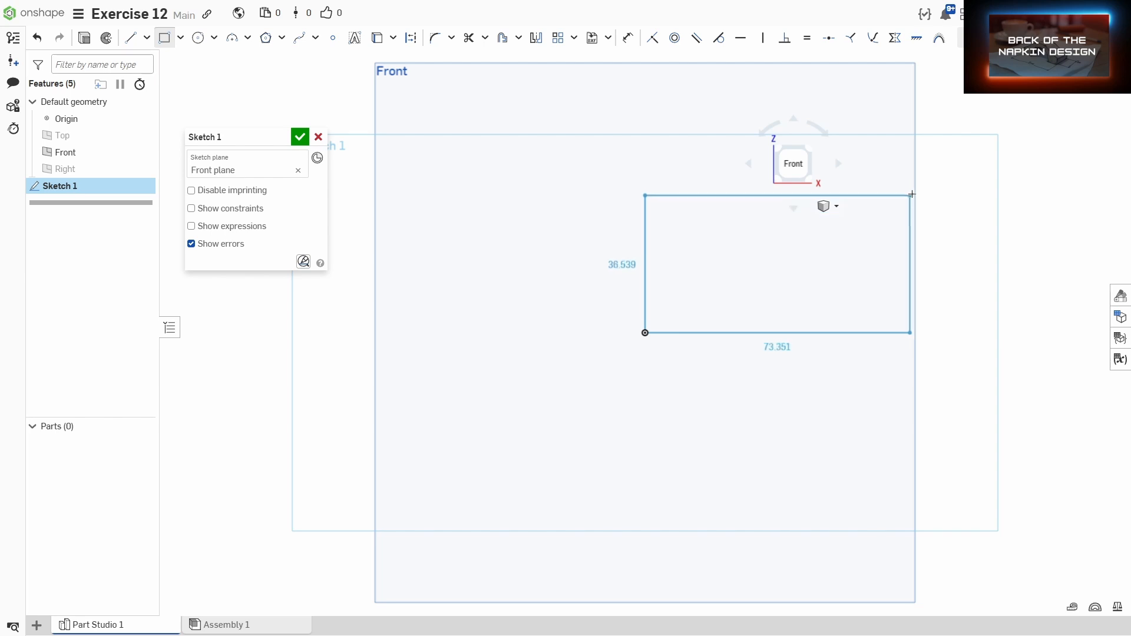
left_click(976, 175)
Step: Dimension the rectangle's left edge to a height of 52 mm
key("d")
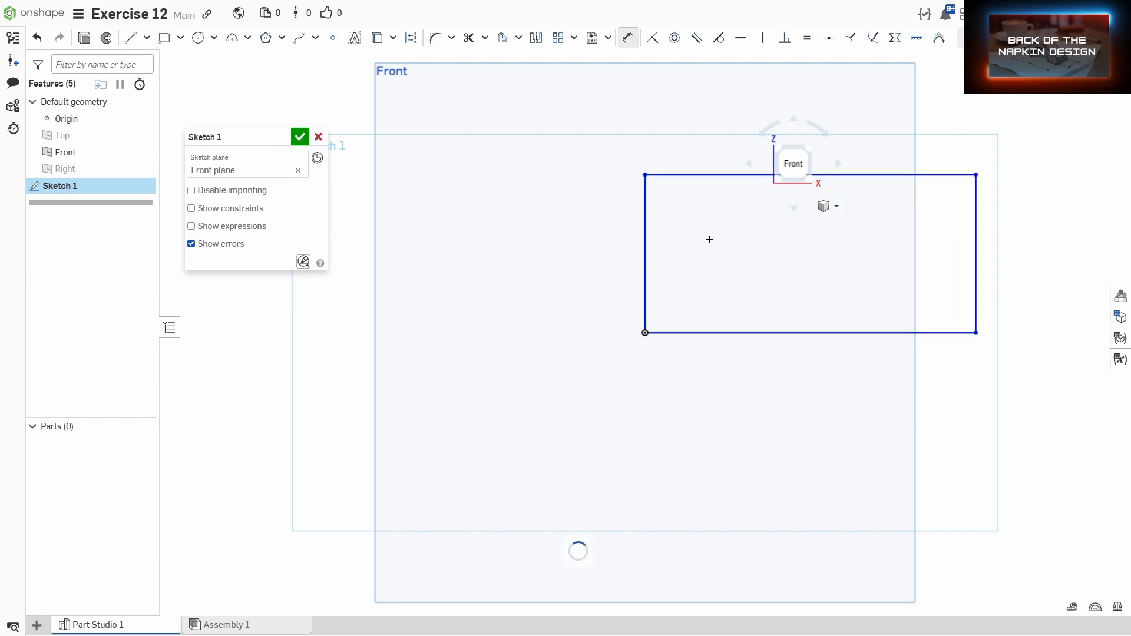
left_click(645, 263)
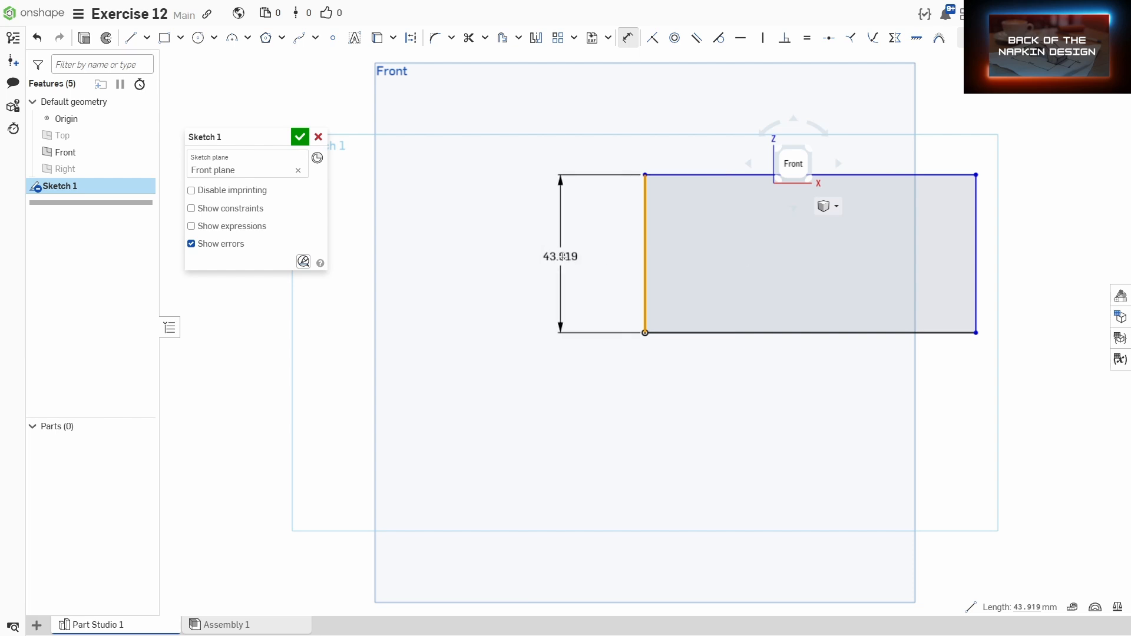
left_click(570, 254)
type("5")
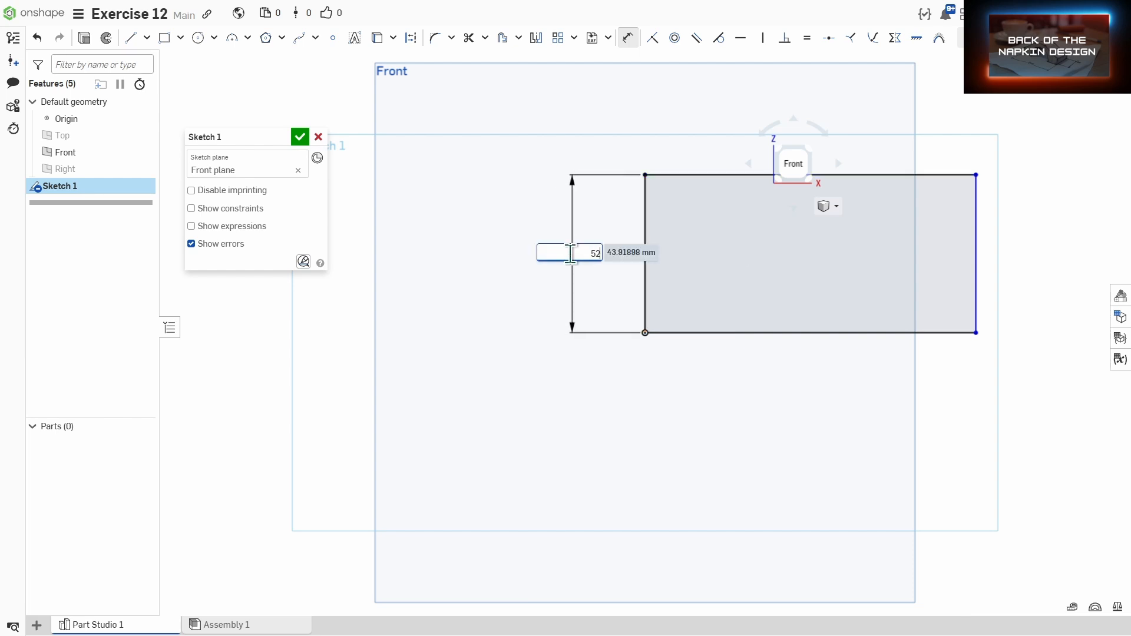
type("2")
key("Return")
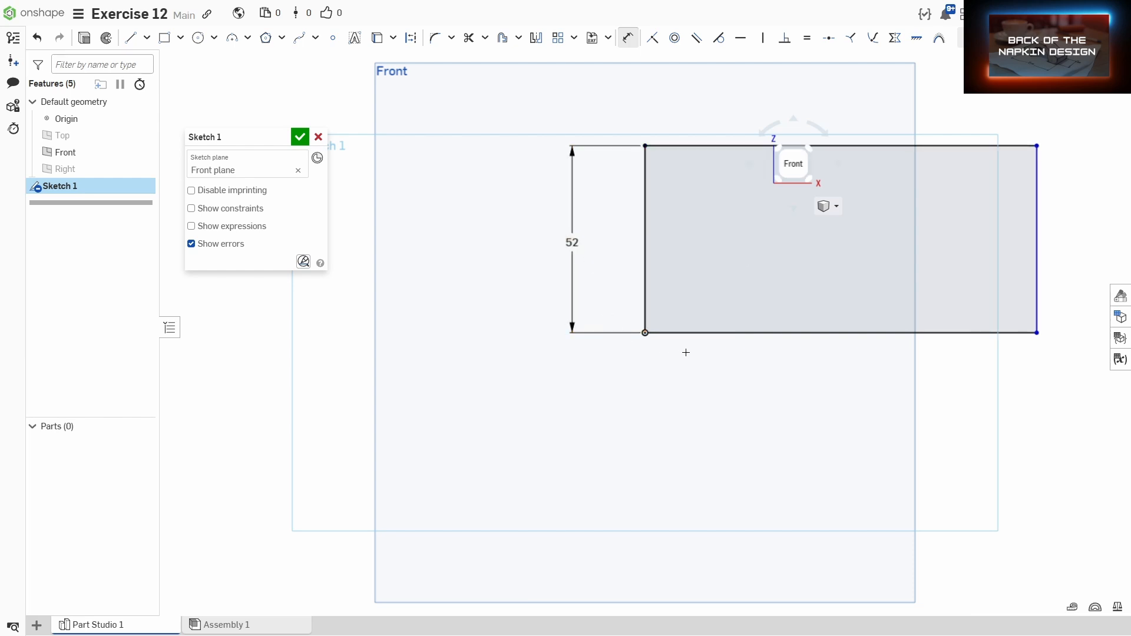
Step: Dimension the rectangle's bottom edge to a width of 100 mm
left_click(646, 307)
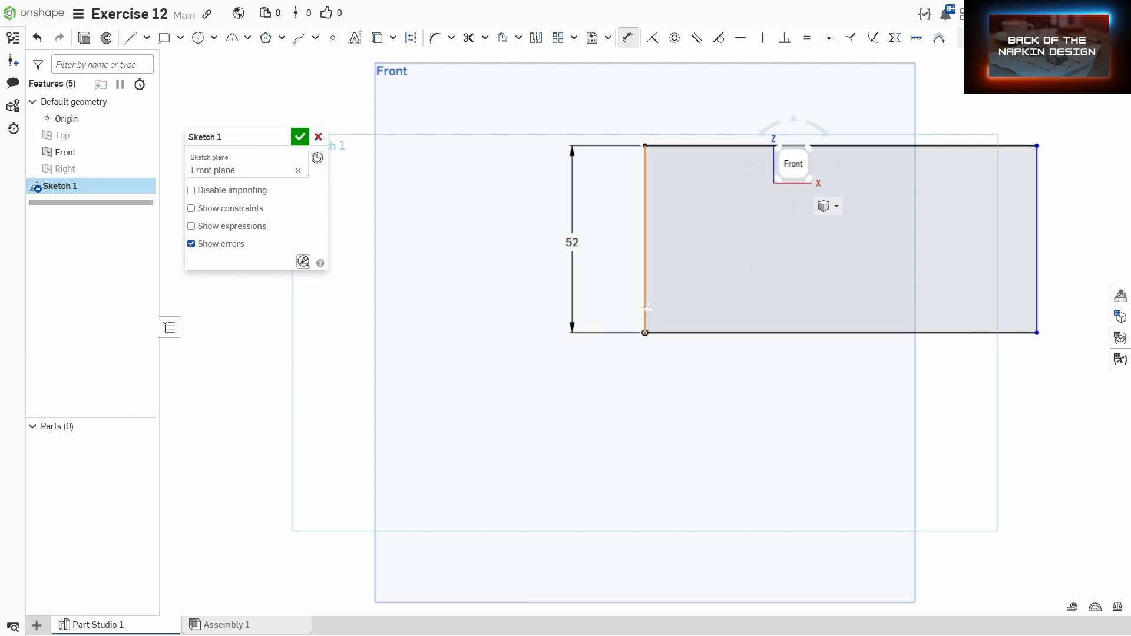
left_click(1036, 321)
left_click(932, 376)
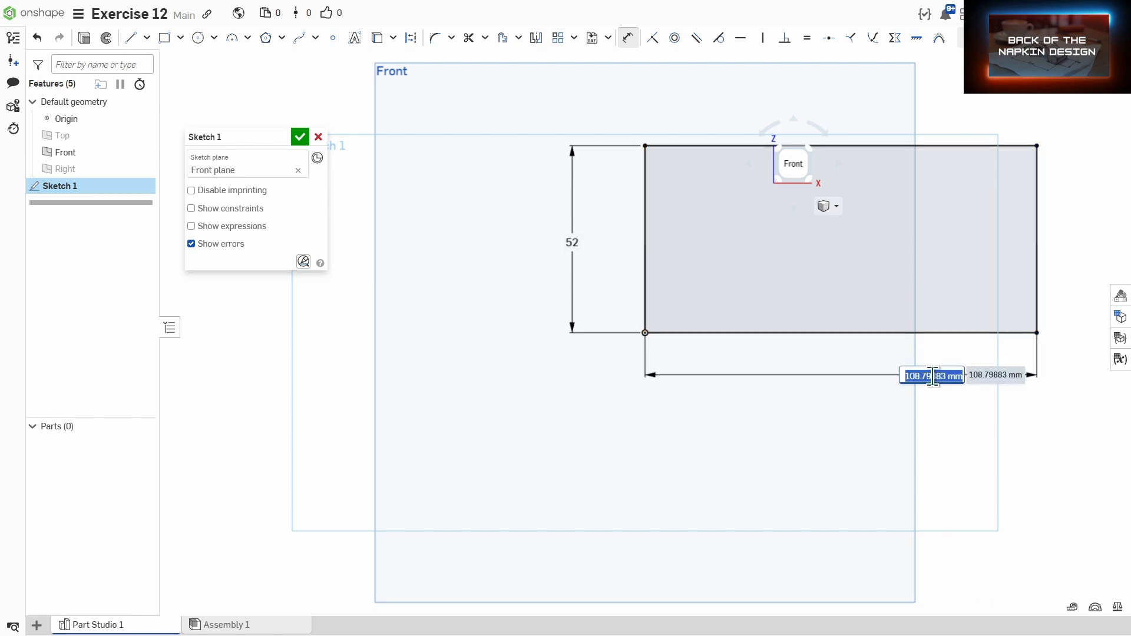
type("100")
key("Return")
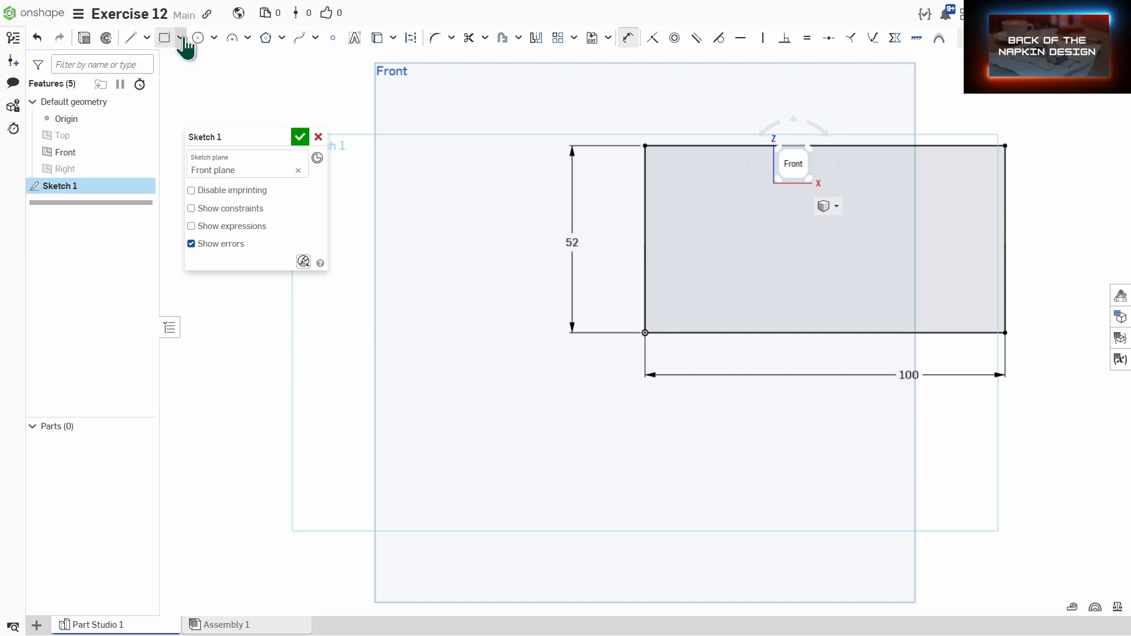
Step: Draw a thin rectangle from the origin along the bottom edge, about 83 mm long and 6 mm high
left_click(163, 39)
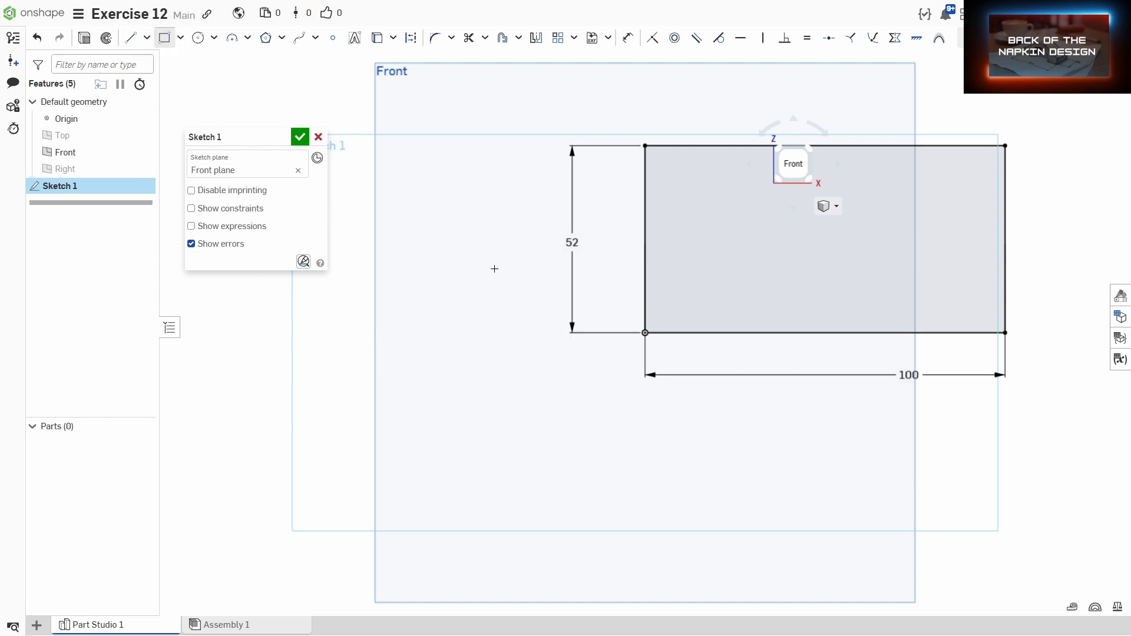
left_click(645, 333)
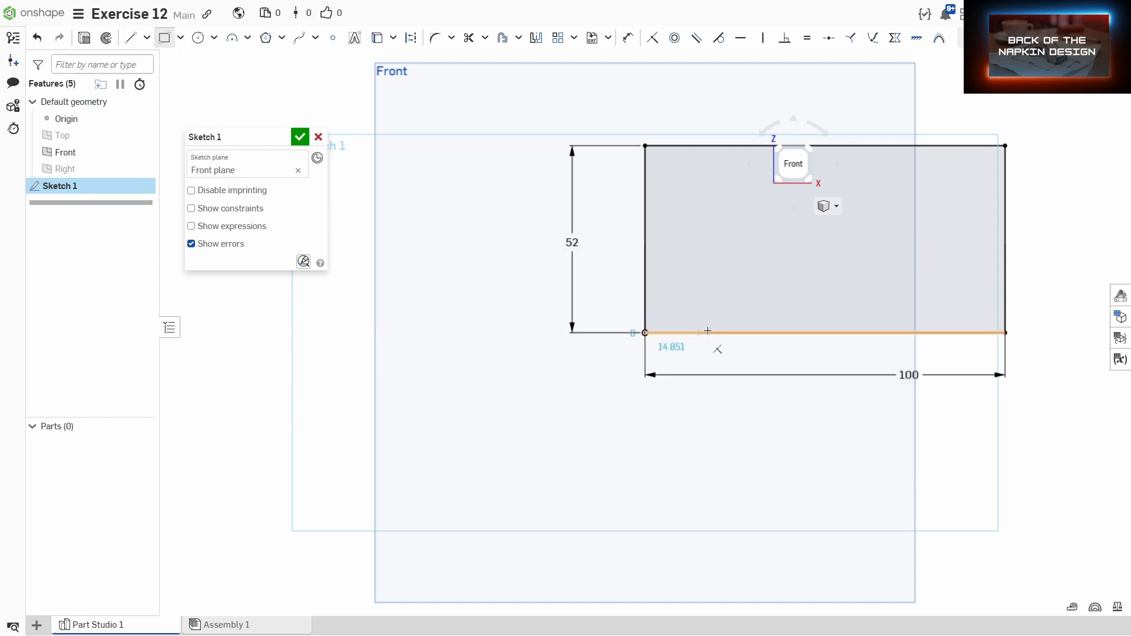
left_click(944, 310)
key("Escape")
Step: Dimension the gap between the thin rectangle's right end and the outline's right edge as 16 mm
key("d")
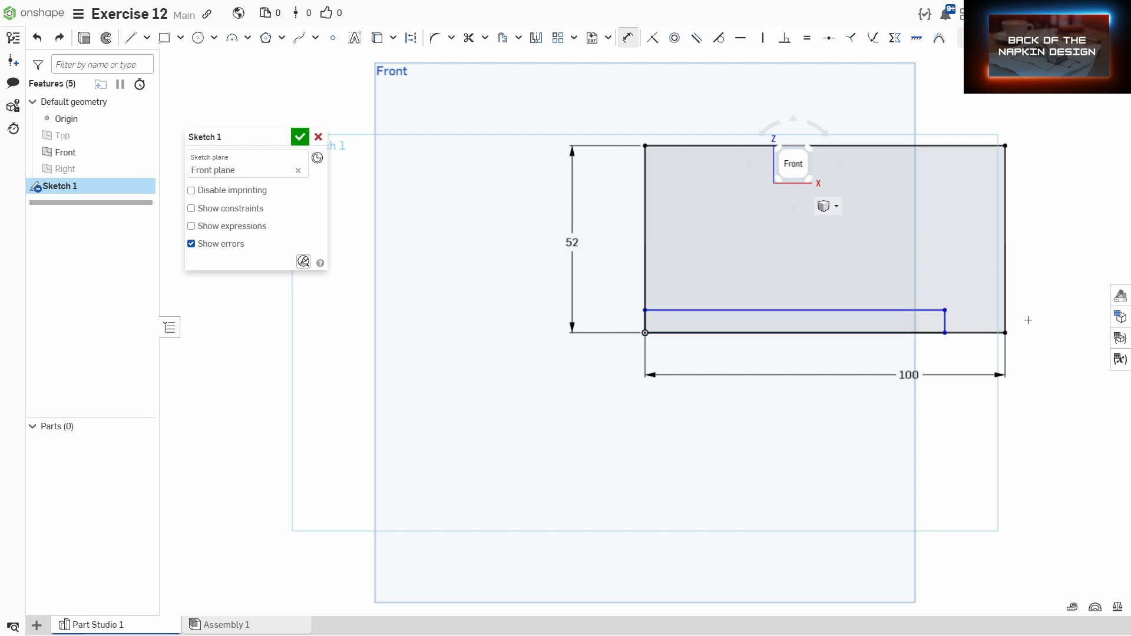
left_click(1005, 316)
left_click(945, 321)
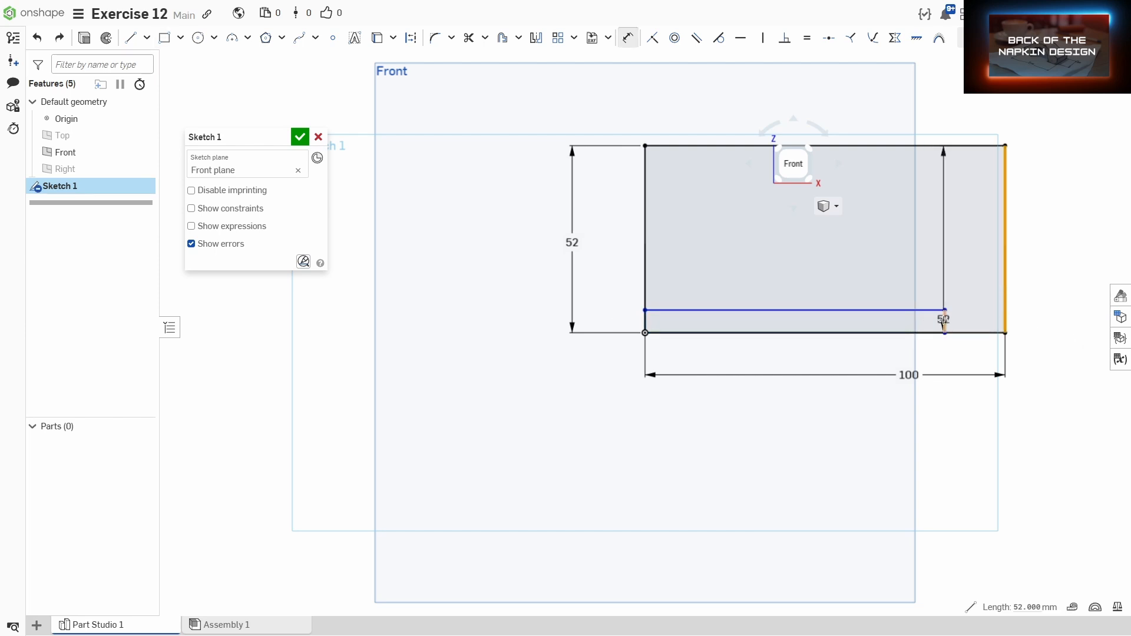
left_click(1030, 294)
type("16")
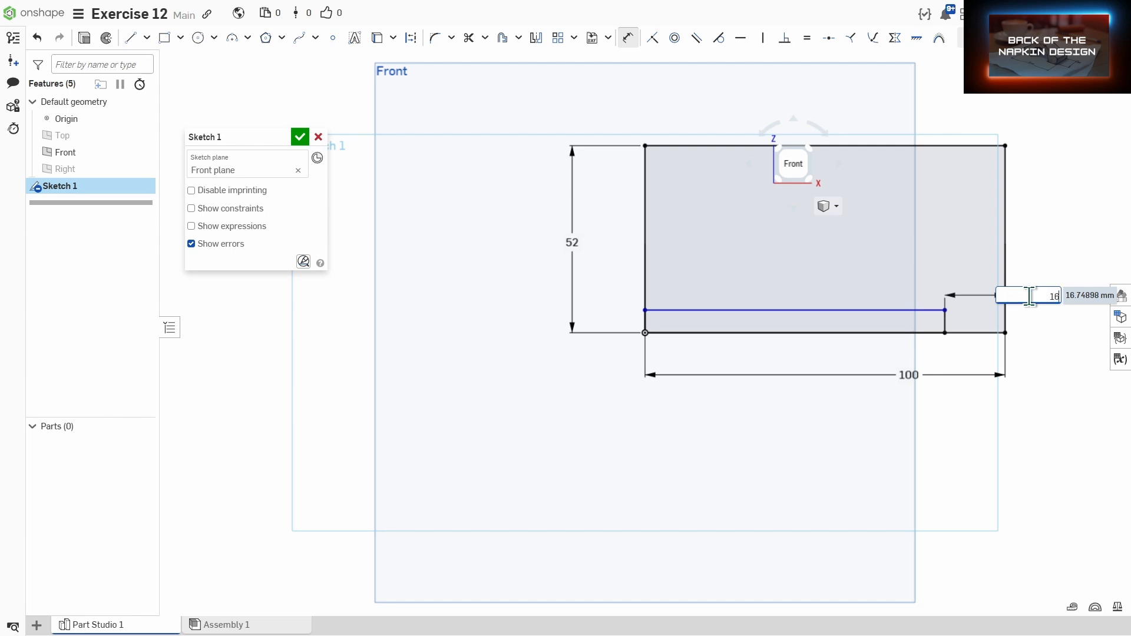
key("Return")
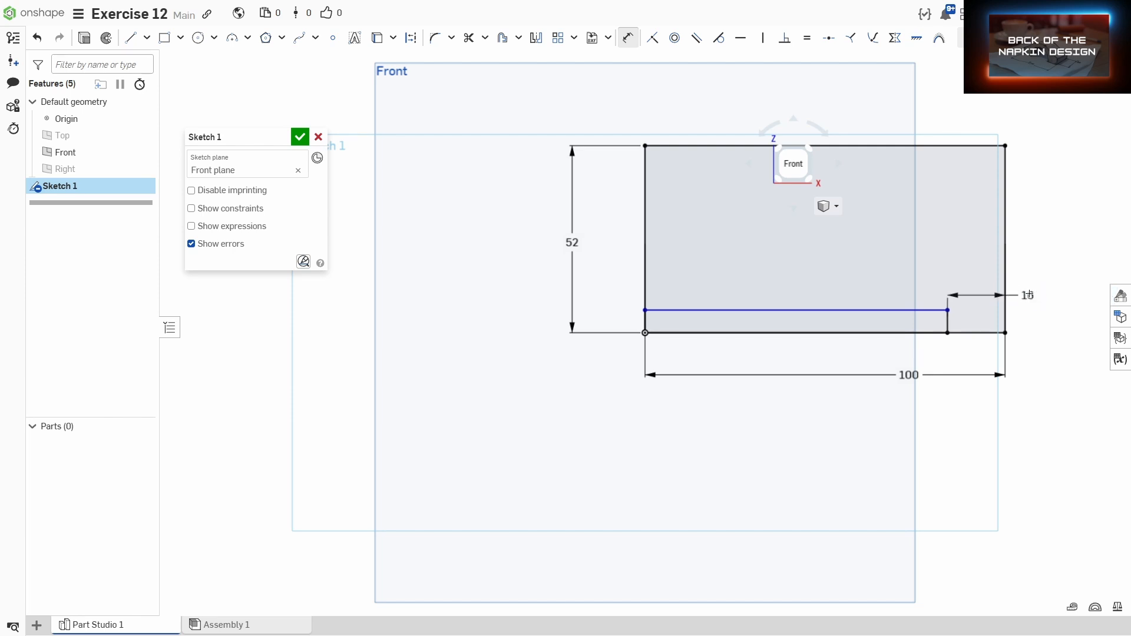
Step: Set the thin rectangle's height to 5 mm
left_click(696, 333)
left_click(696, 312)
left_click(630, 320)
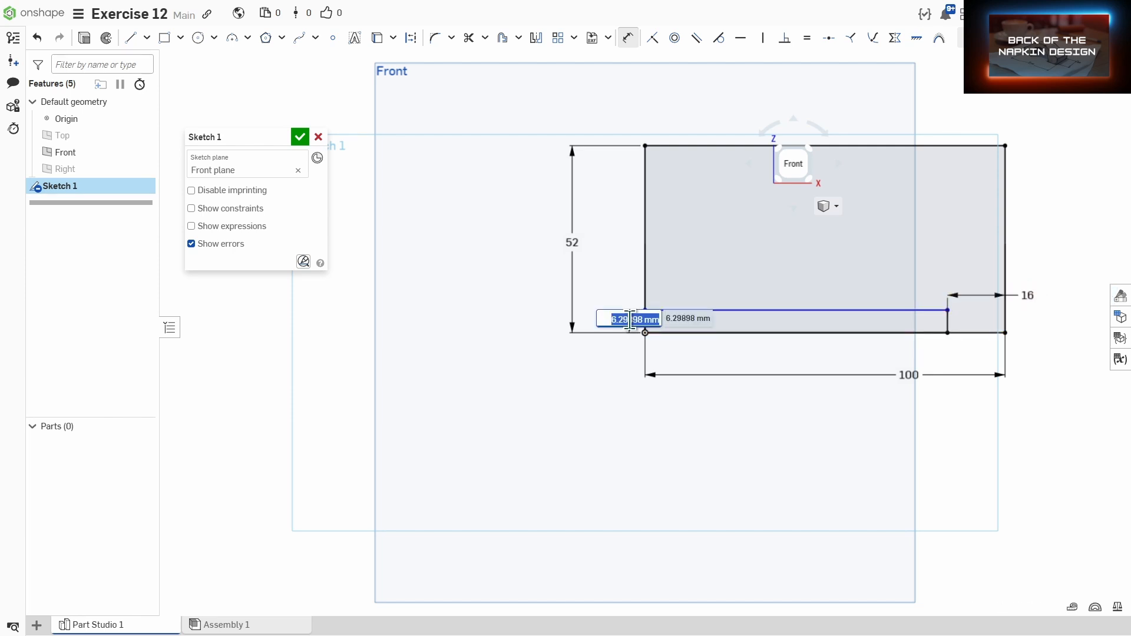
type("5")
key("Return")
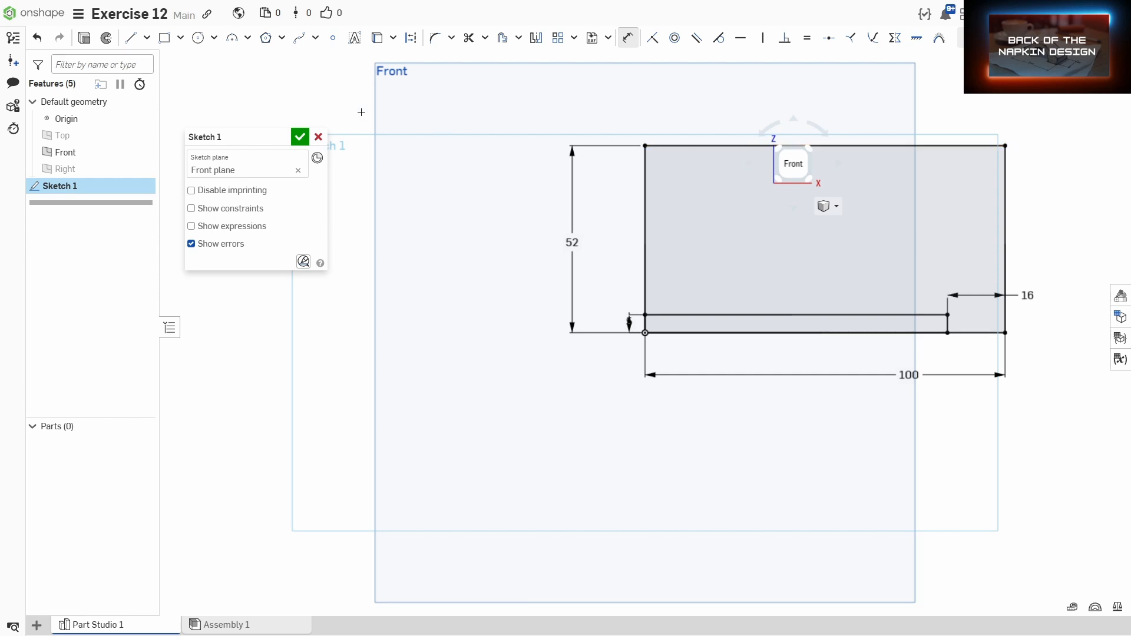
Step: Draw a rectangle from the outline's top-left corner, about 53 mm wide and 35 mm tall
left_click(164, 38)
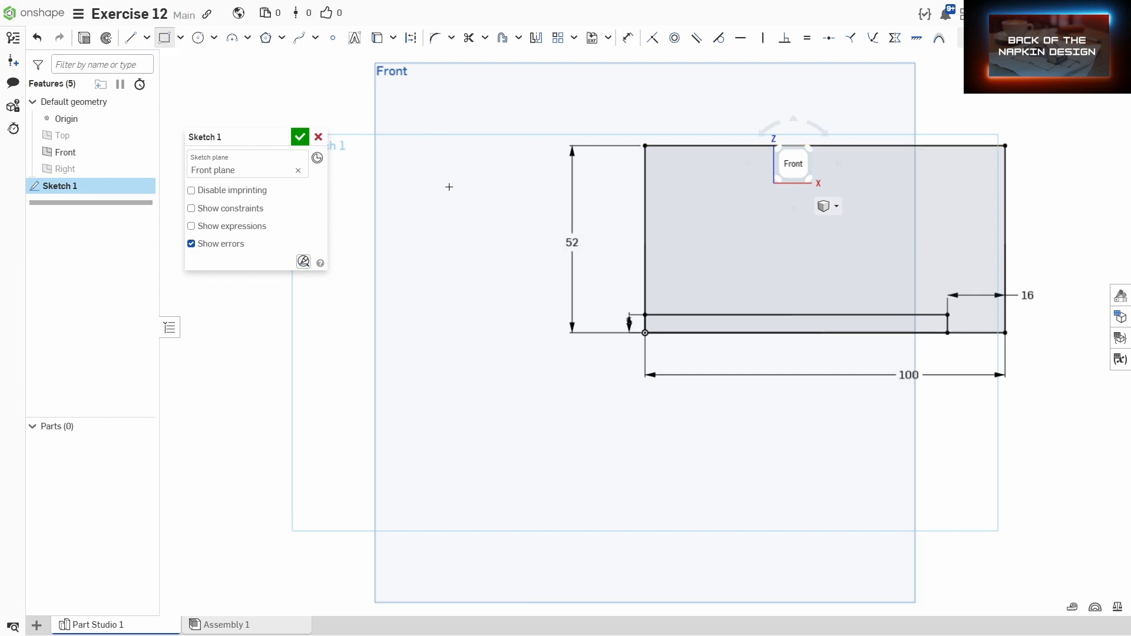
left_click(645, 145)
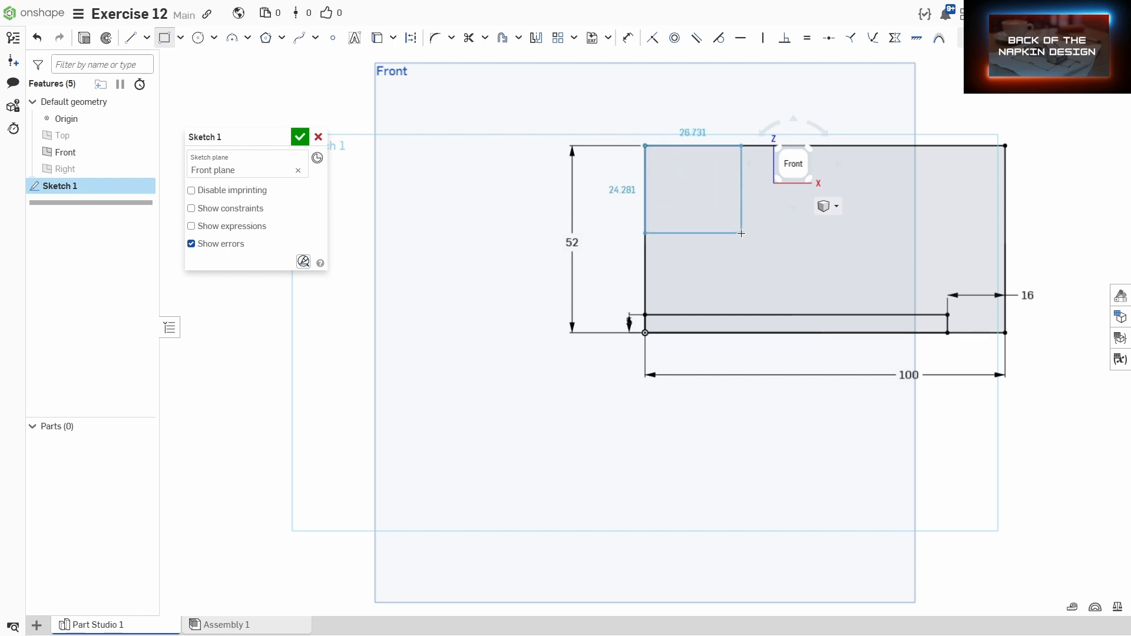
left_click(837, 270)
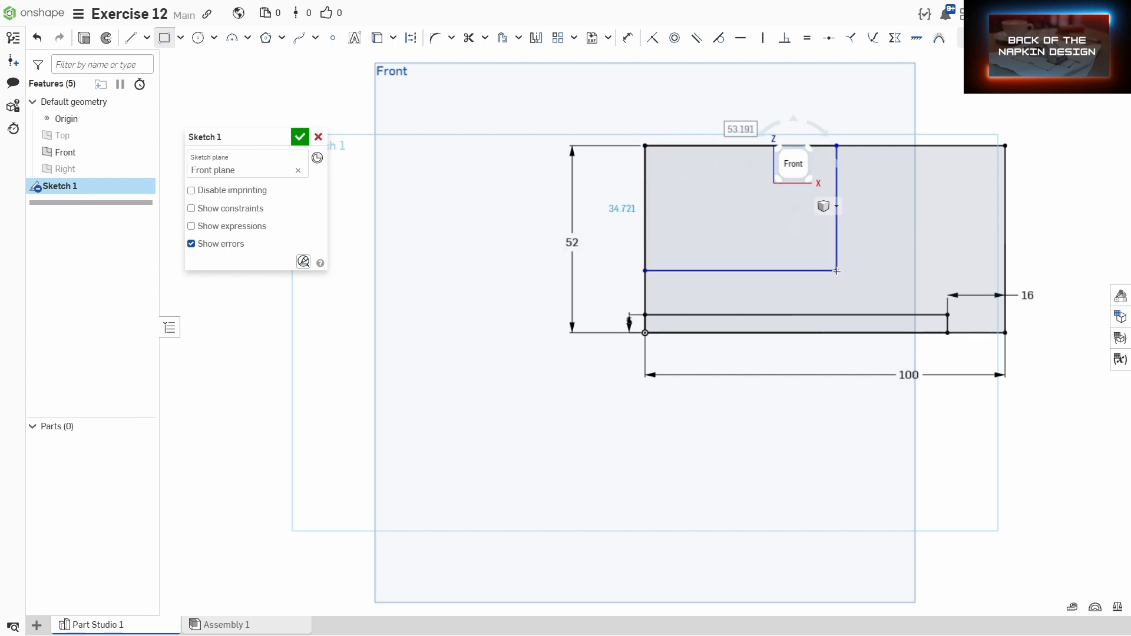
Step: Dimension the upper rectangle's width to 42 mm
key("d")
left_click(645, 224)
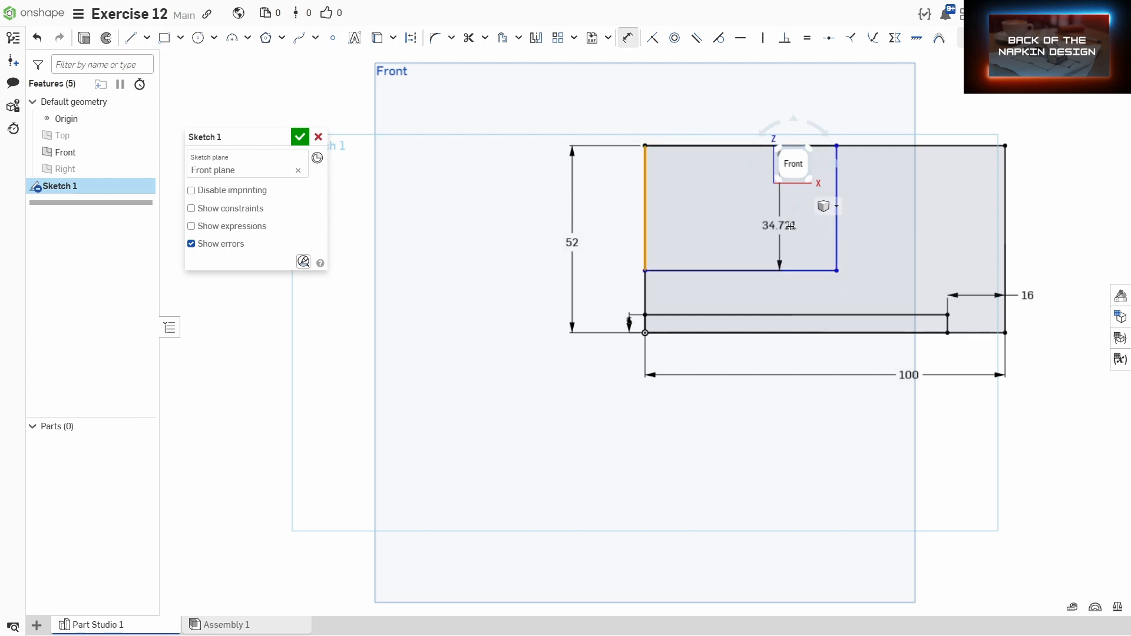
left_click(836, 229)
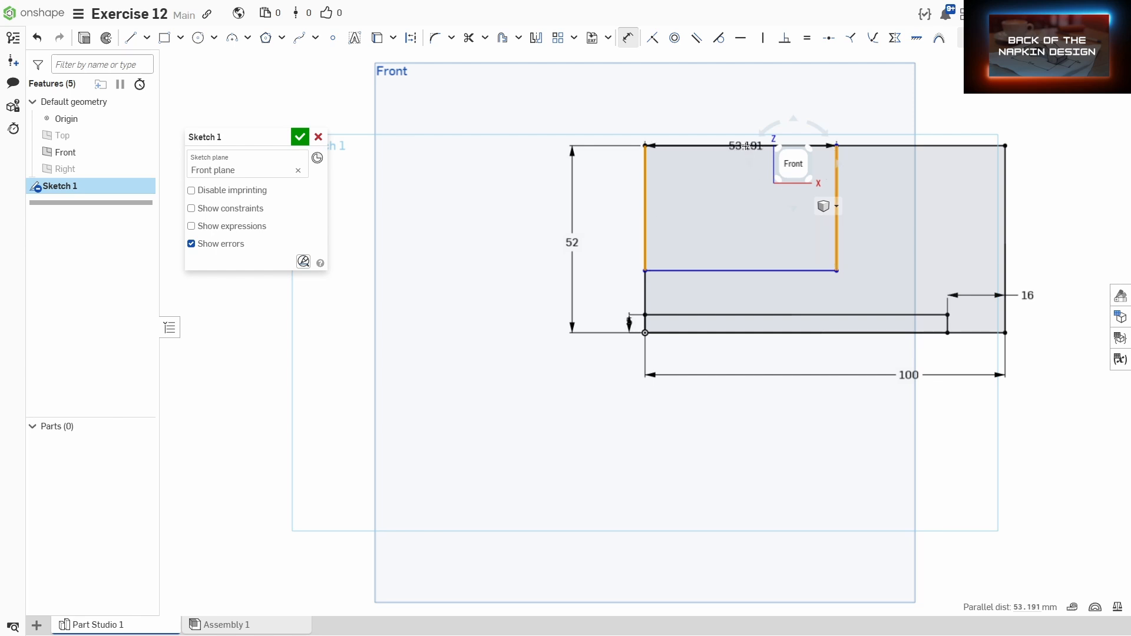
left_click(745, 105)
type("42")
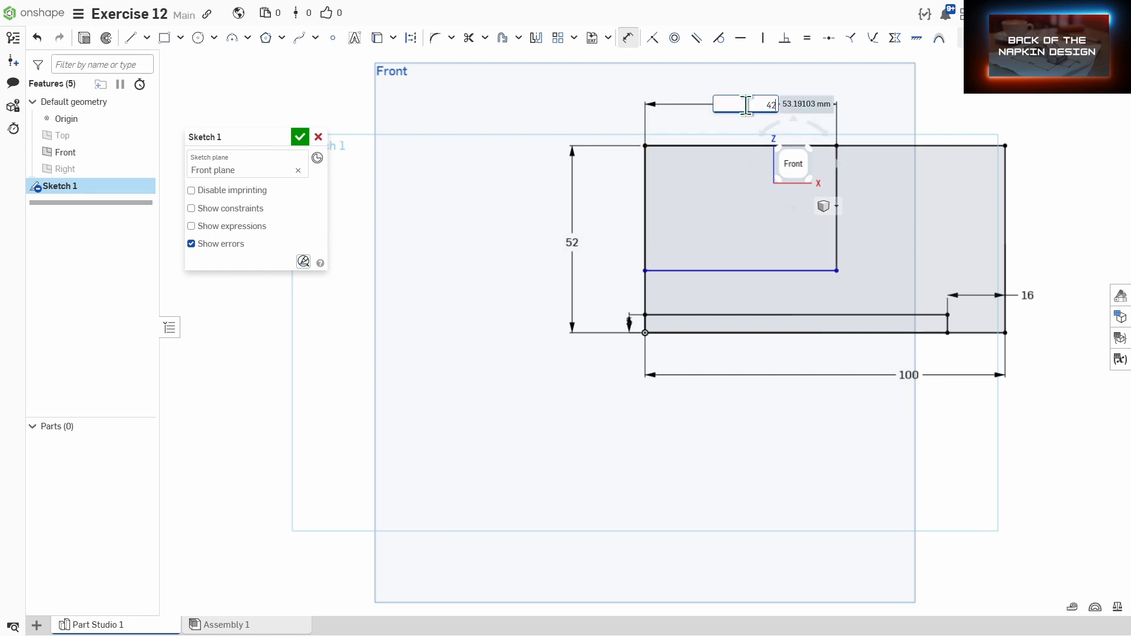
key("Return")
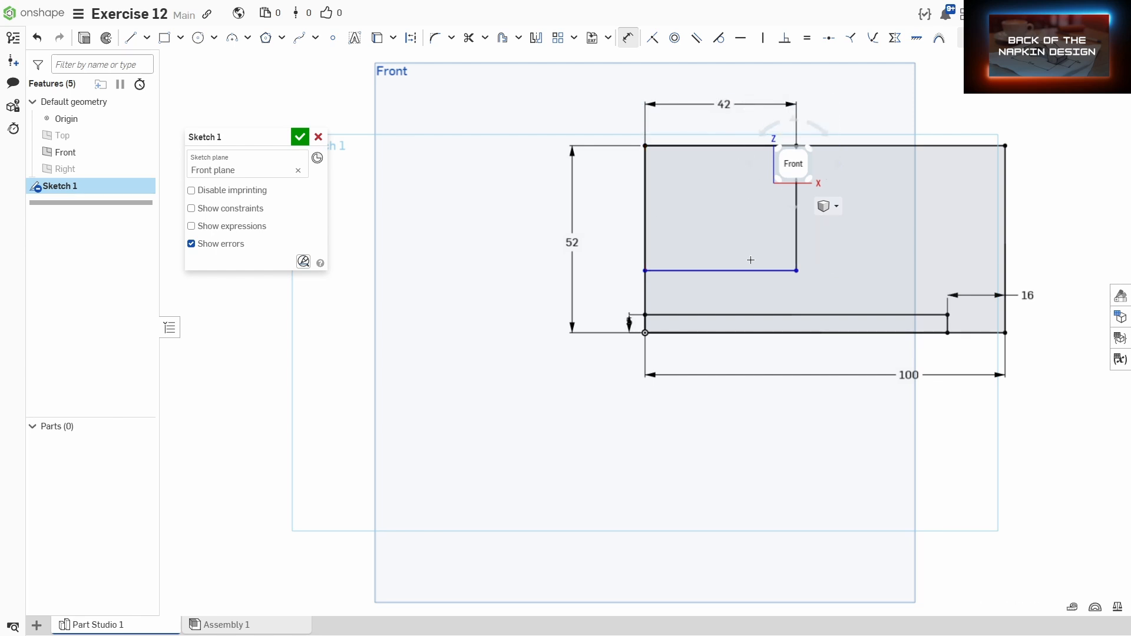
Step: Dimension the upper rectangle's bottom edge 16 mm above the outline's bottom edge
left_click(682, 332)
left_click(683, 271)
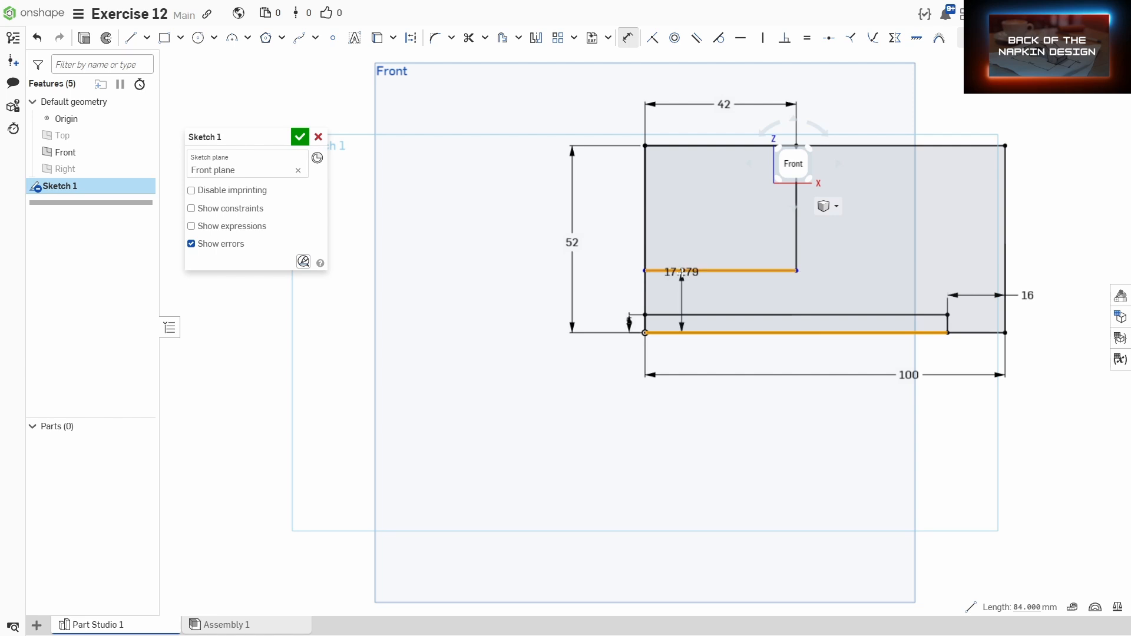
left_click(592, 307)
type("15")
key("Return")
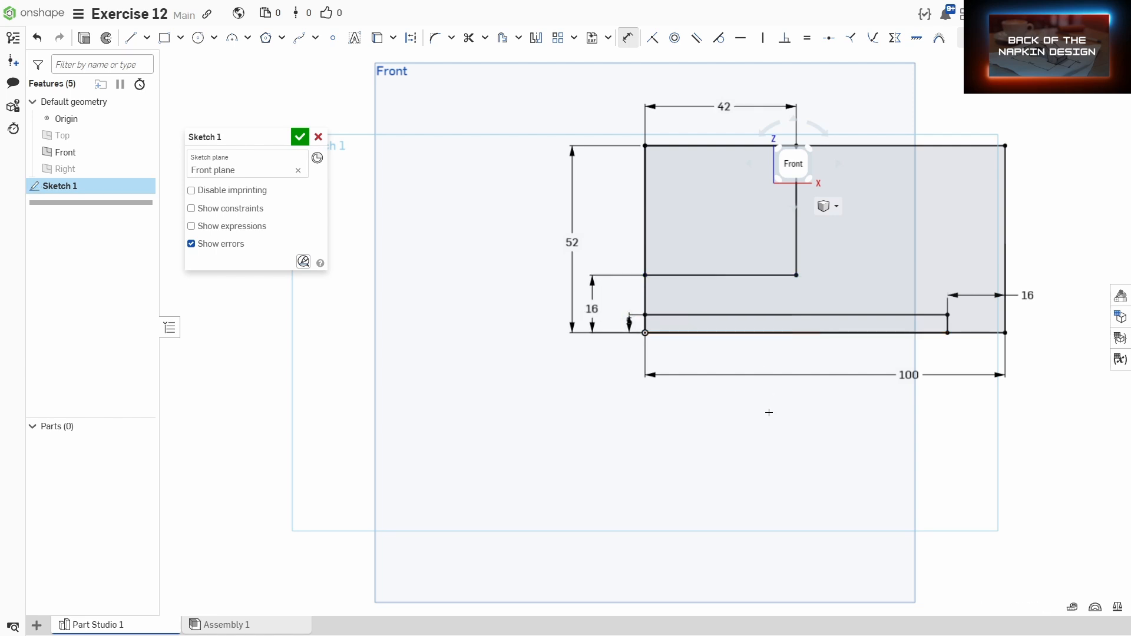
Step: Trim away the overlapping interior segments so the rectangles merge into a single outline
key("m")
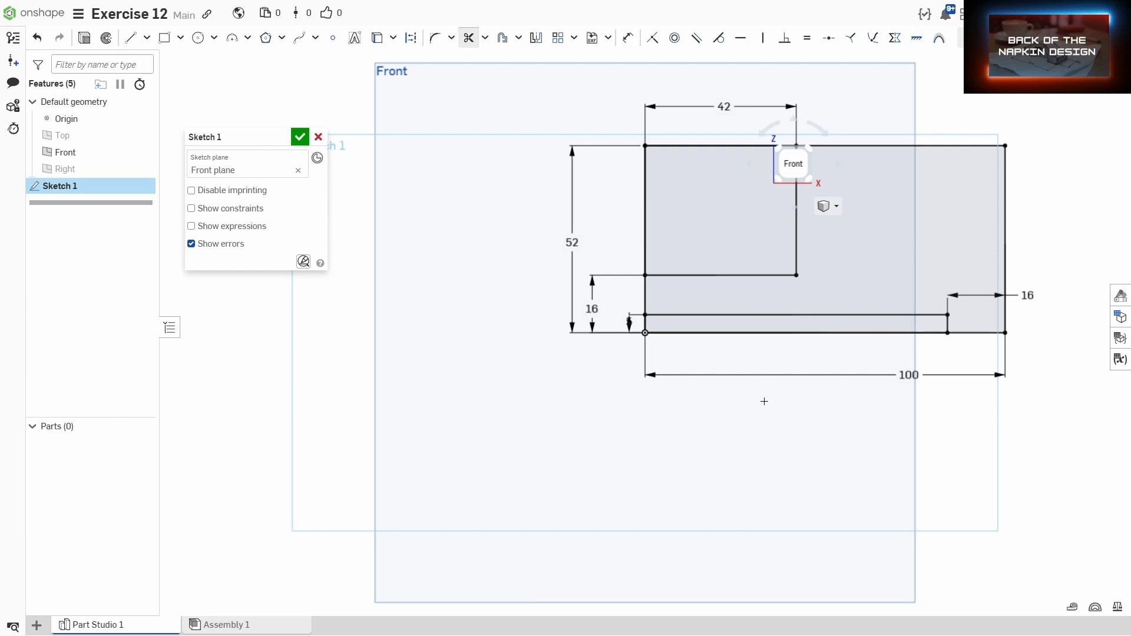
mouse_move(801, 354)
left_mouse_down()
mouse_move(713, 328)
mouse_move(628, 323)
left_mouse_up()
left_click_drag(614, 215, 697, 120)
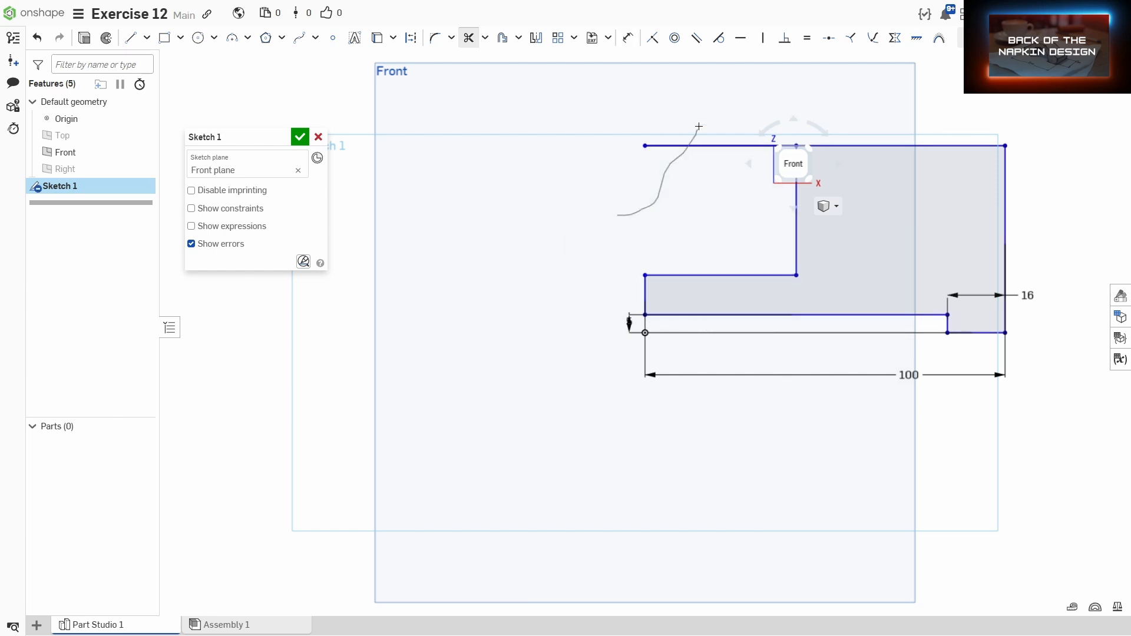
middle_click_drag(727, 383, 616, 414)
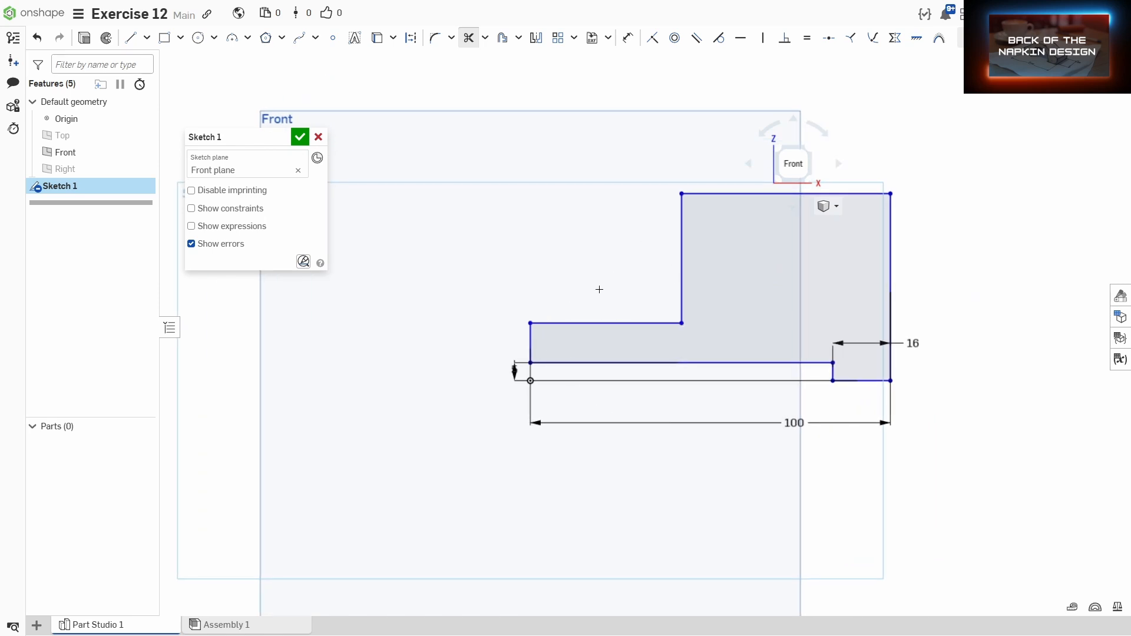
Step: Draw a sloped line about 68 mm from the upper corner down to the right edge, and trim off the corner above it
key("l")
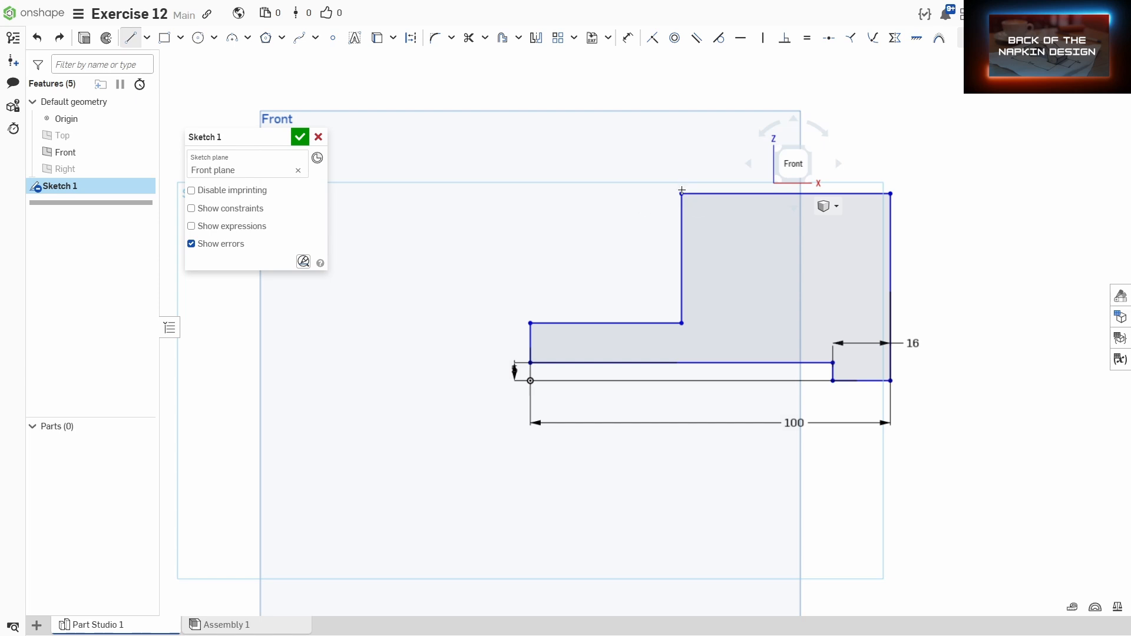
left_click(681, 193)
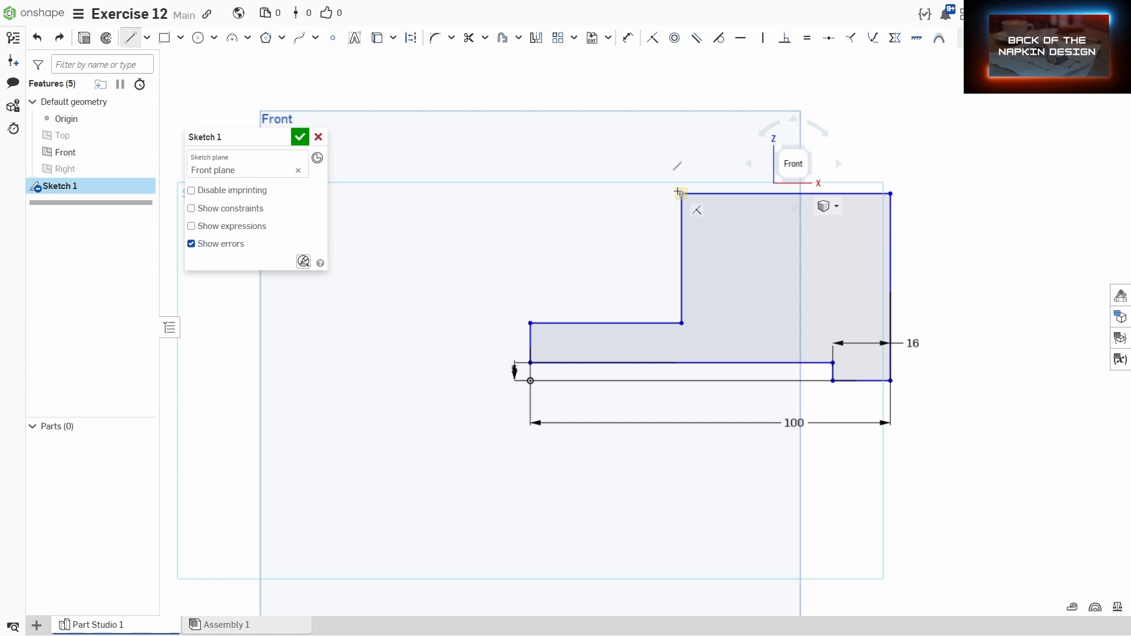
left_click(908, 288)
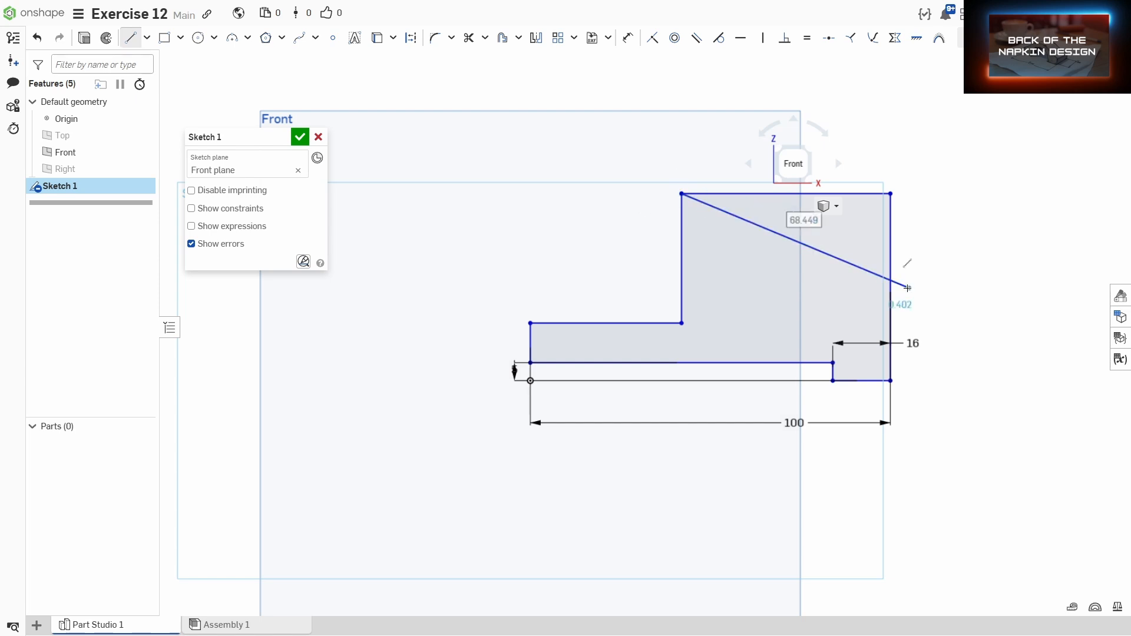
key("m")
mouse_move(899, 297)
left_mouse_down()
mouse_move(821, 169)
mouse_move(941, 247)
left_mouse_up()
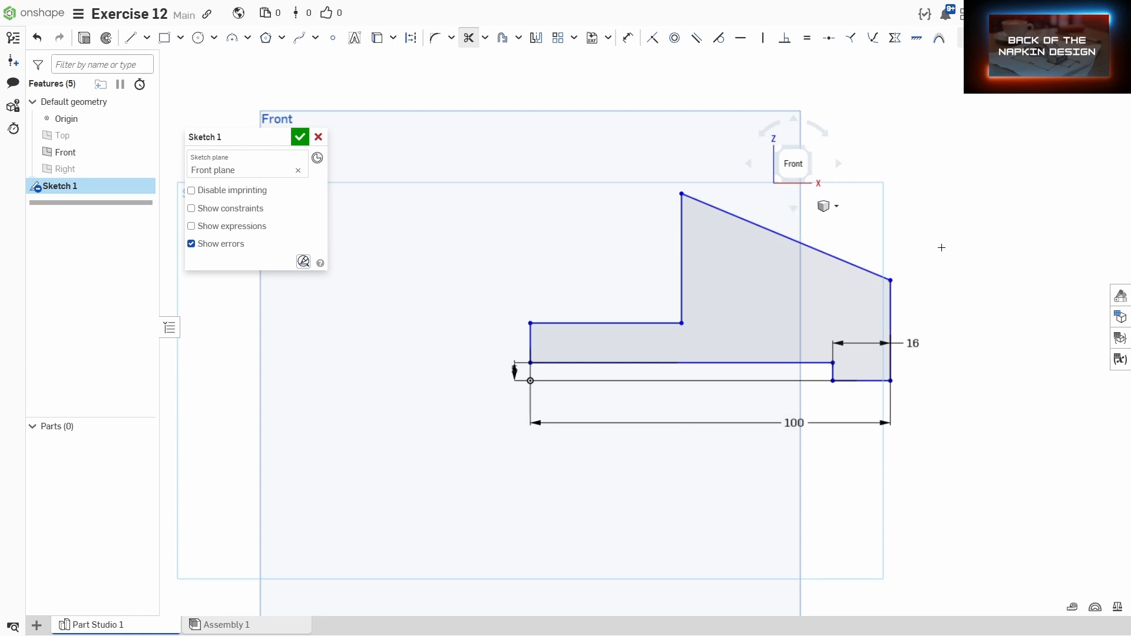
Step: Dimension the right edge's height to 28 mm
key("d")
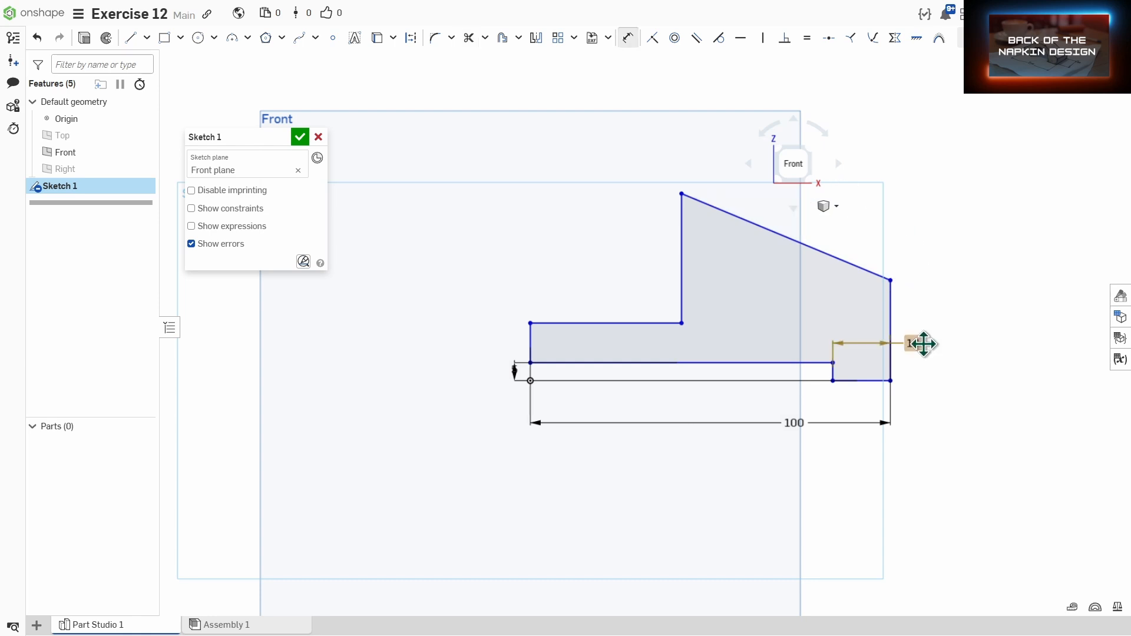
left_click(898, 372)
left_click(891, 281)
left_click(979, 340)
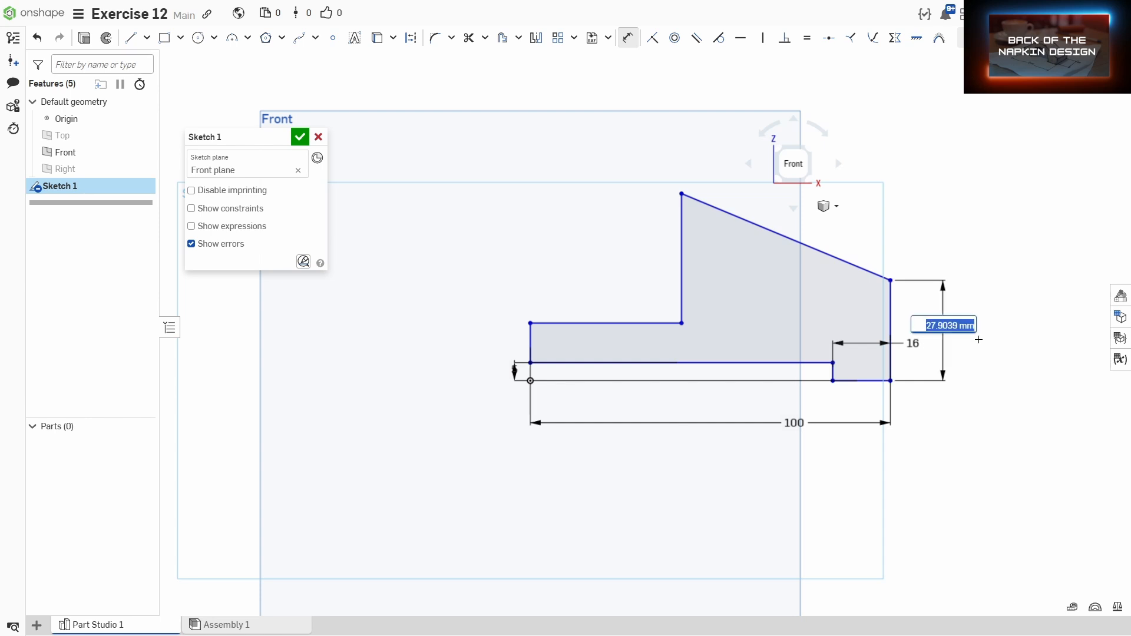
type("28")
key("Return")
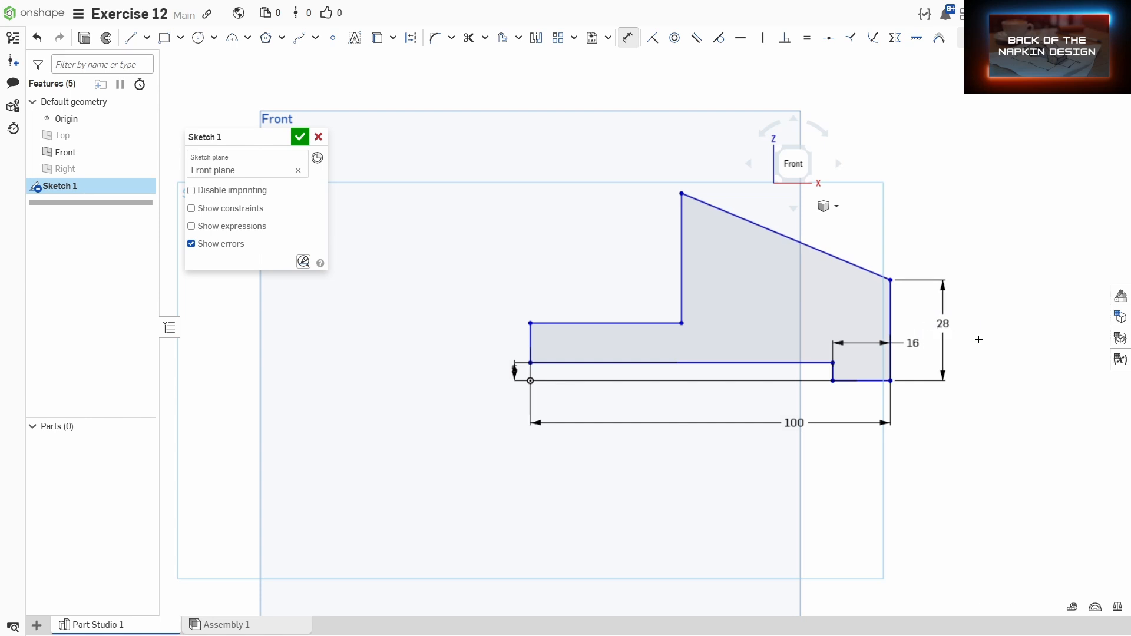
Step: Dimension the top corner 52 mm above the bottom edge
left_click(833, 381)
left_click(682, 195)
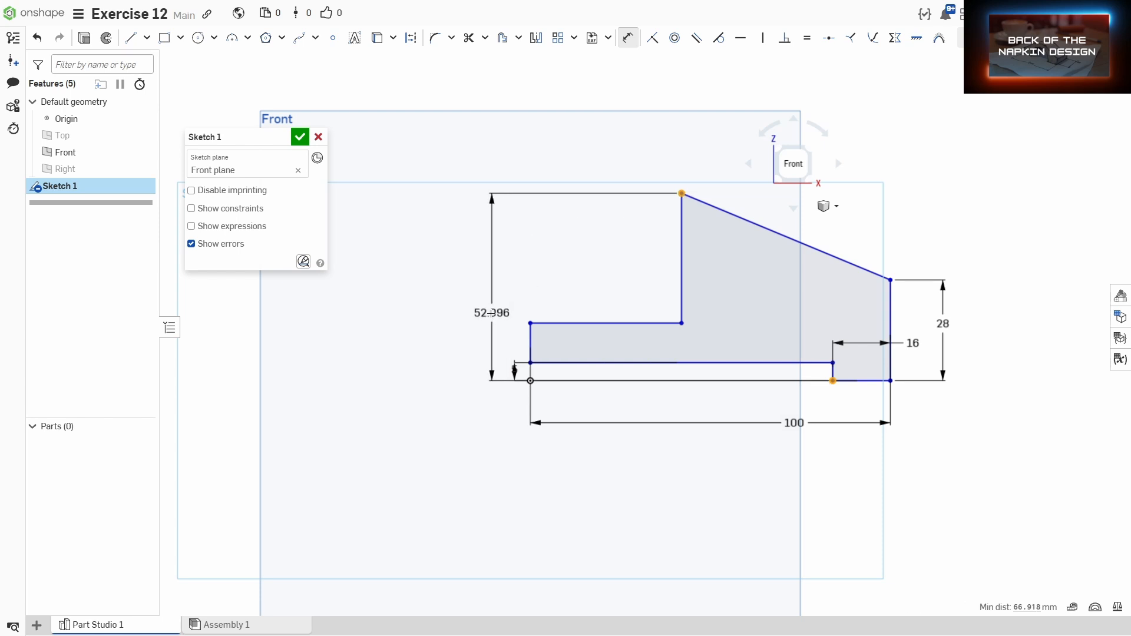
left_click(475, 306)
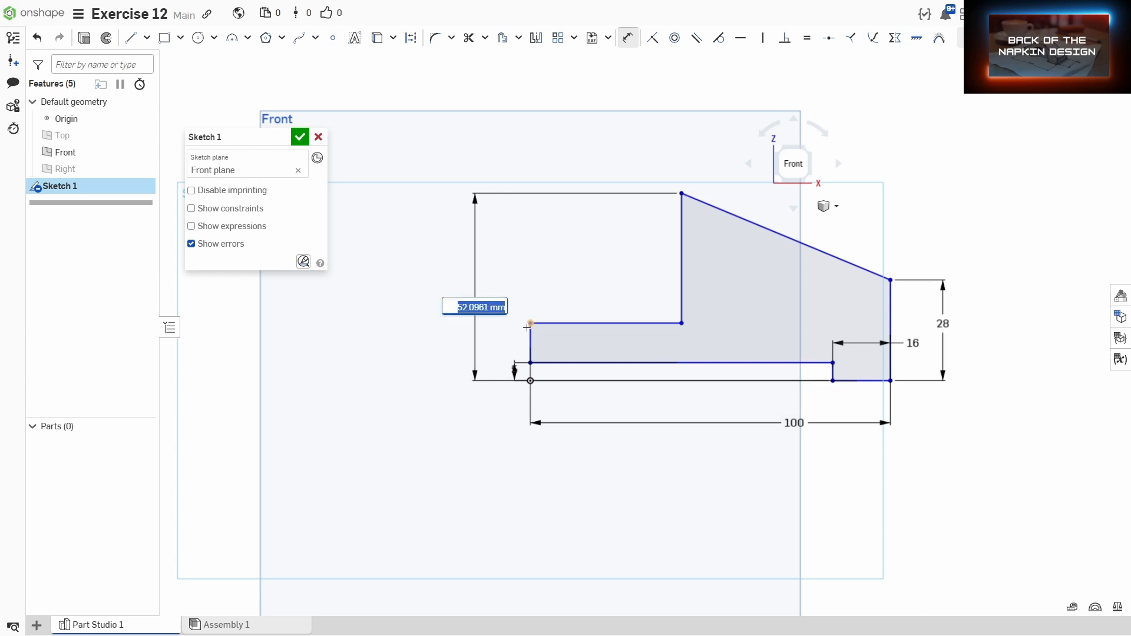
type("52")
key("Return")
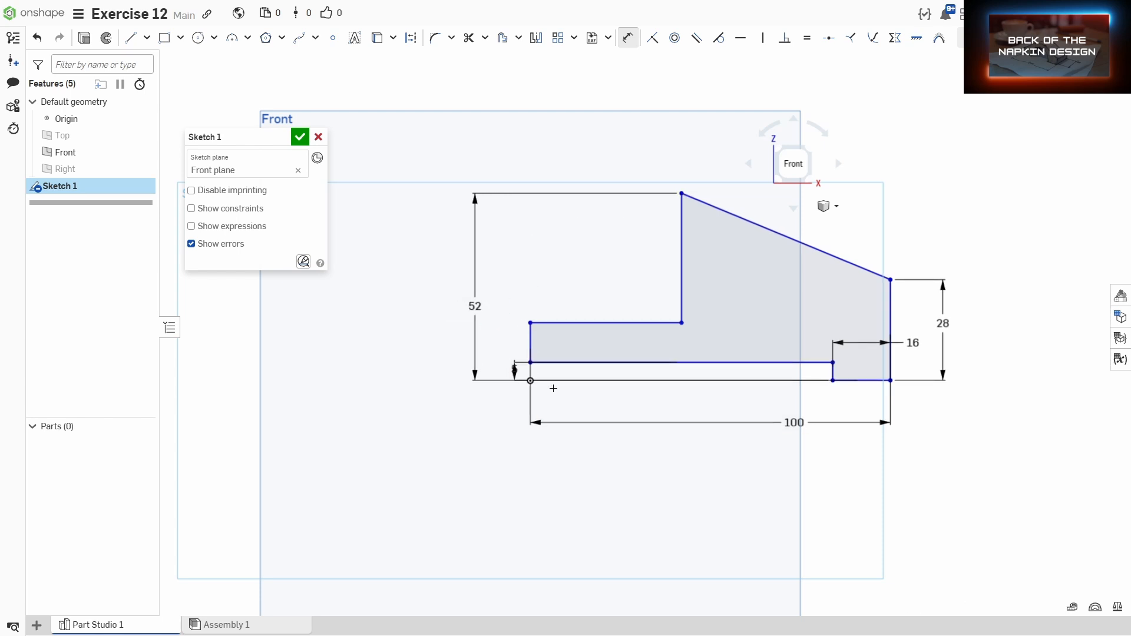
Step: Dimension the step's horizontal width as 42 mm
left_click(531, 345)
left_click(679, 291)
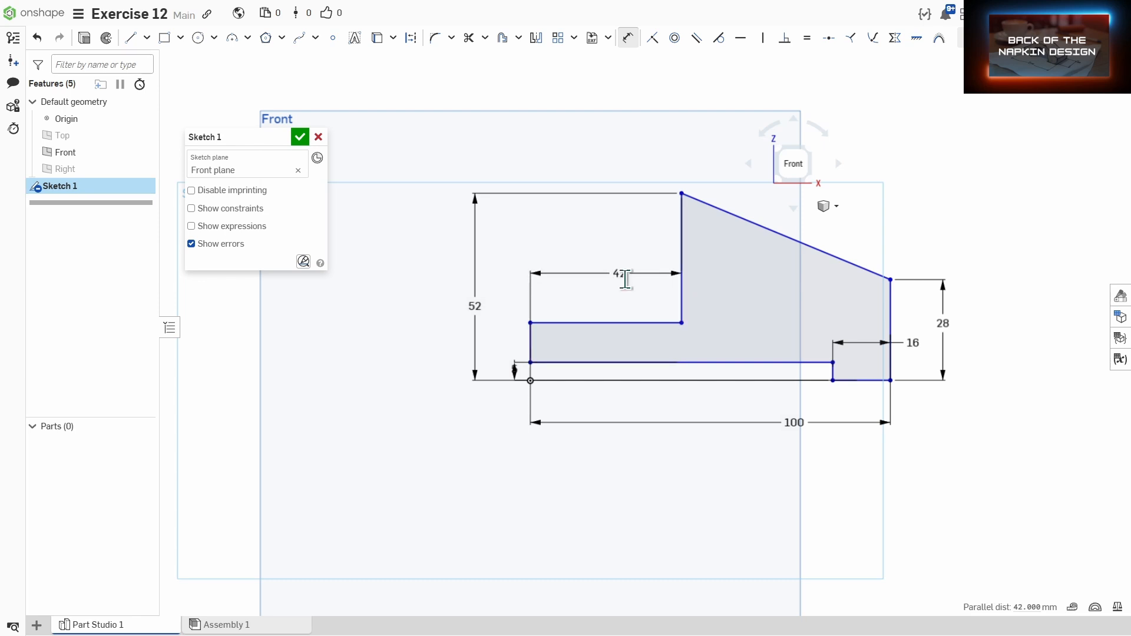
left_click(624, 274)
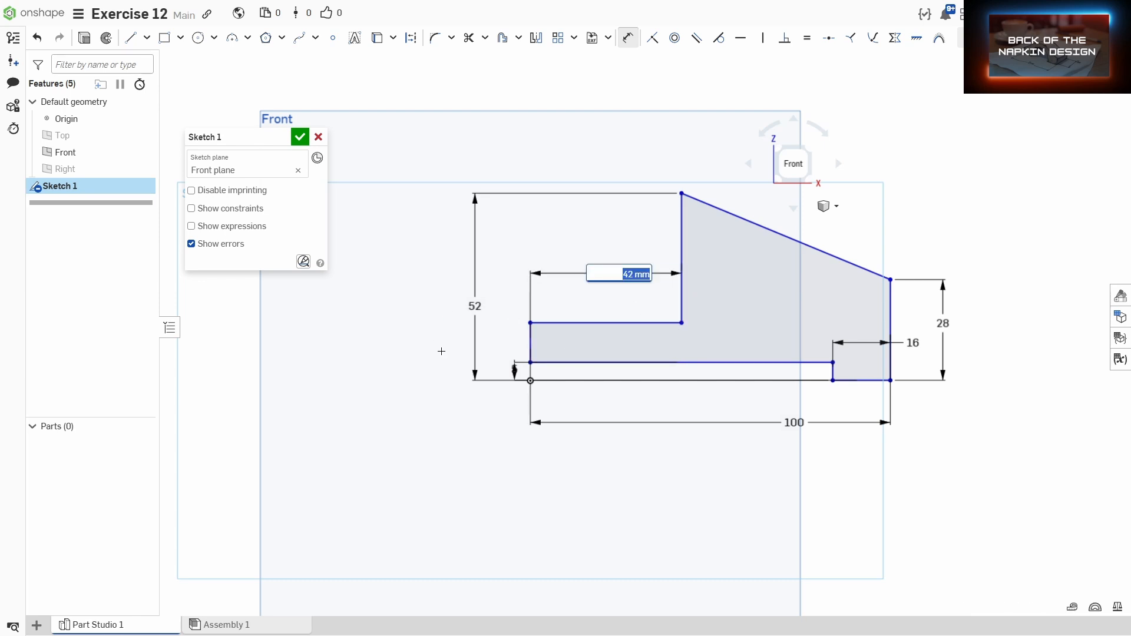
Step: Dimension the step's horizontal edge 16 mm above the bottom edge and finish the sketch
left_click(832, 380)
left_click(592, 323)
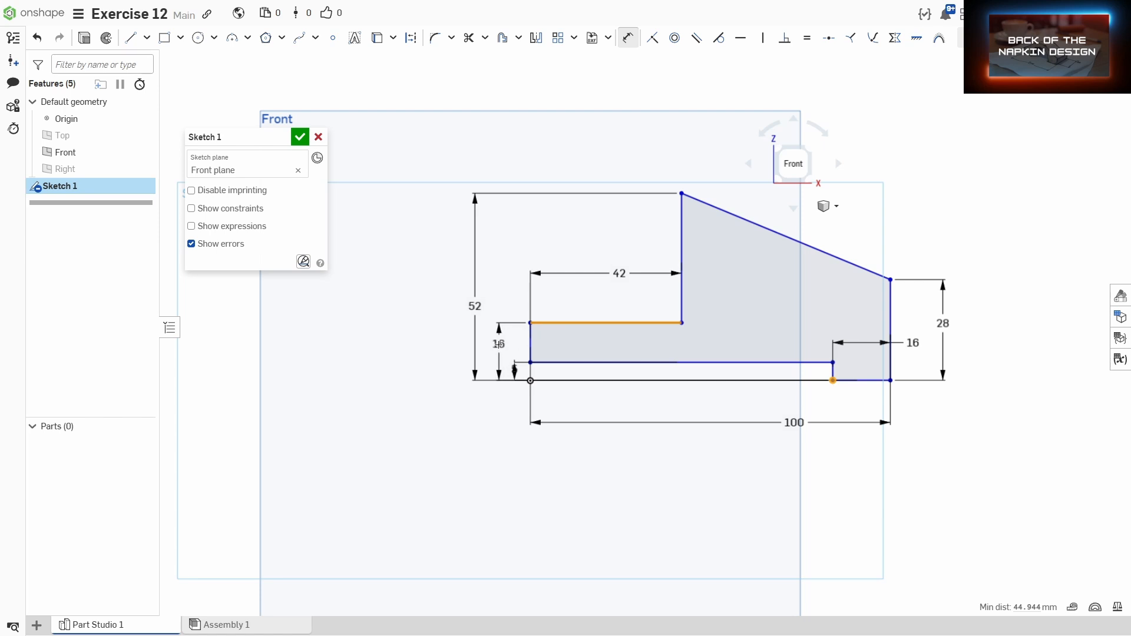
left_click(498, 343)
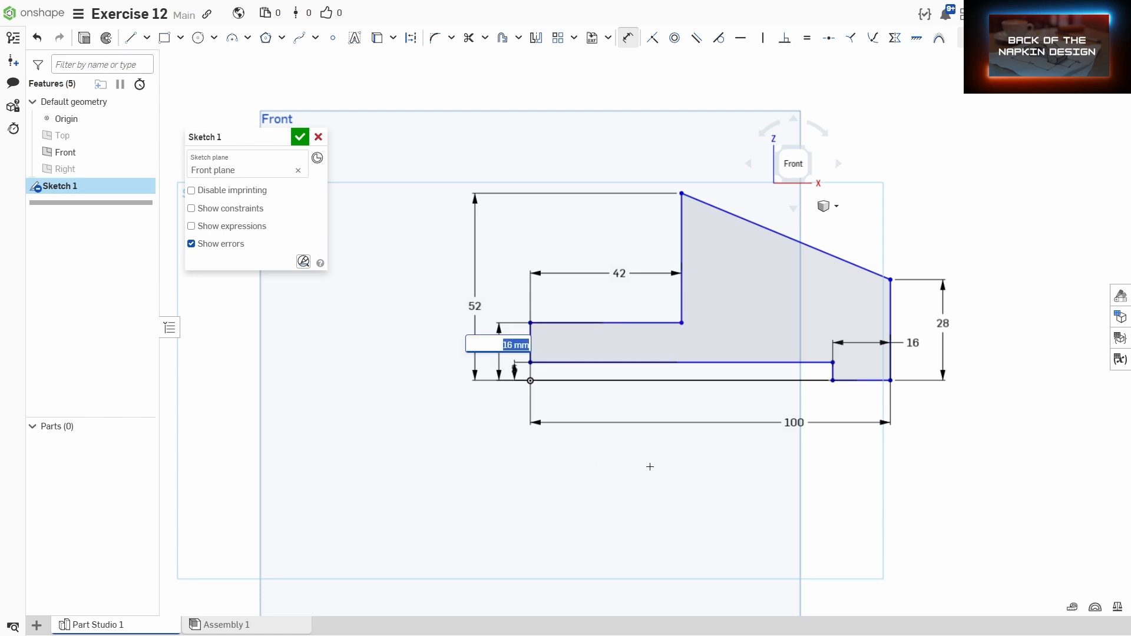
key("Return")
scroll(710, 453, "down", 2)
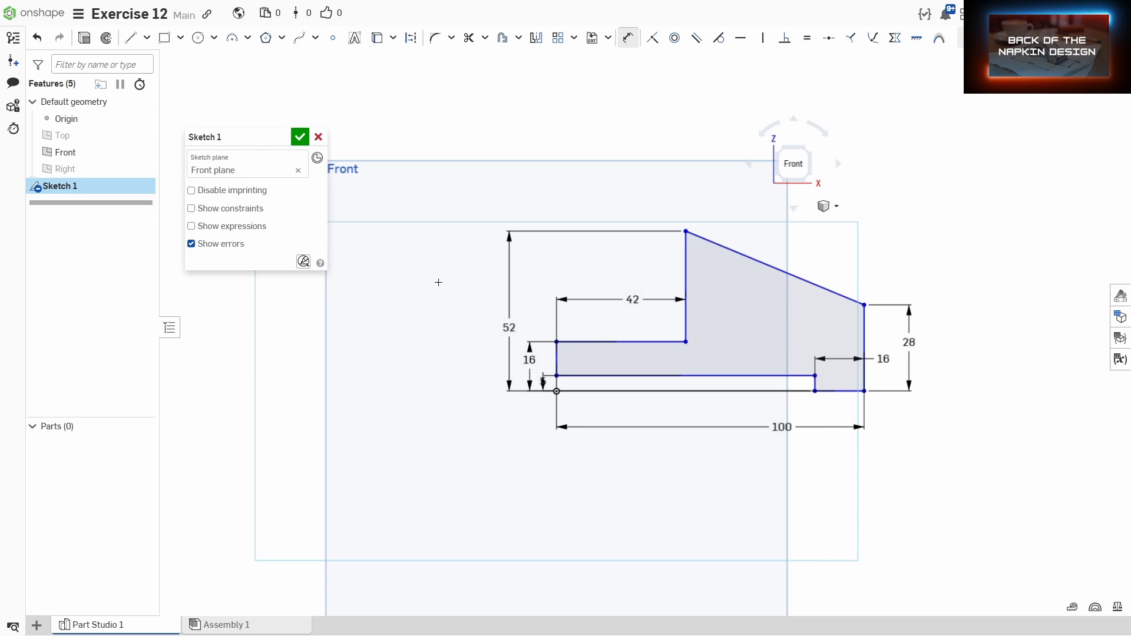
left_click(300, 136)
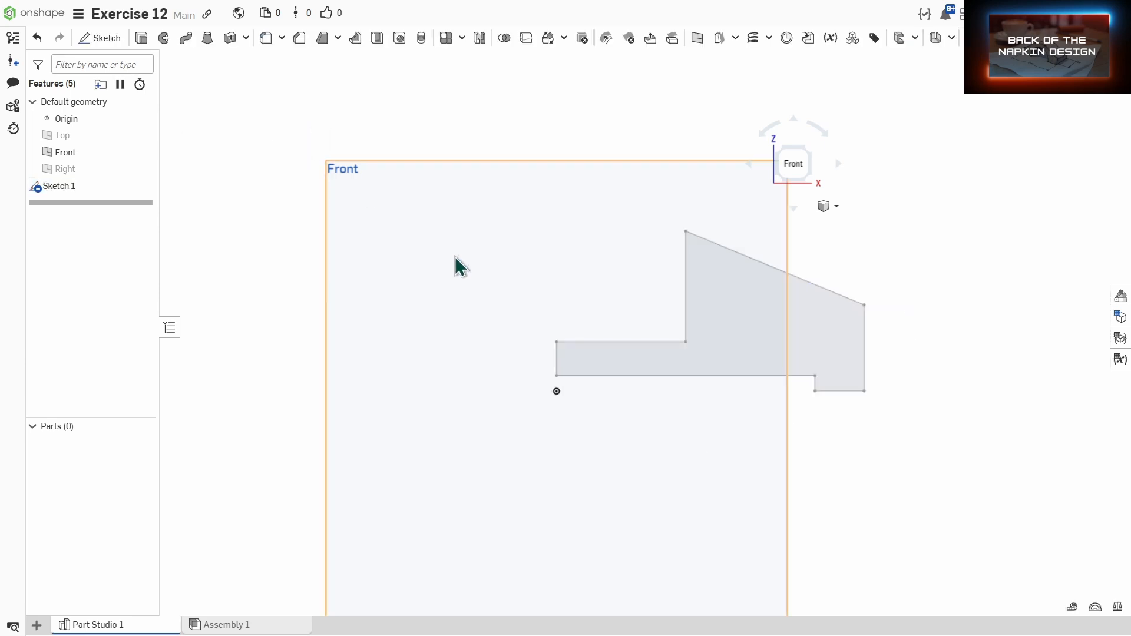
Step: Extrude the sketch profile 52 mm as a new solid
right_click_drag(672, 320, 627, 339)
left_click(142, 38)
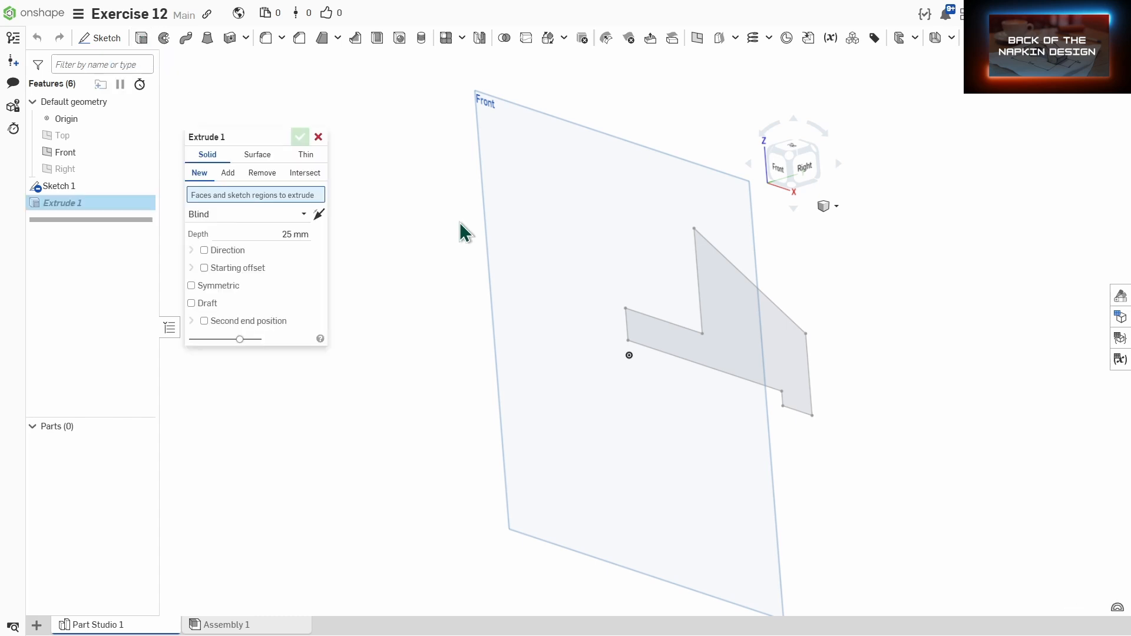
left_click(748, 331)
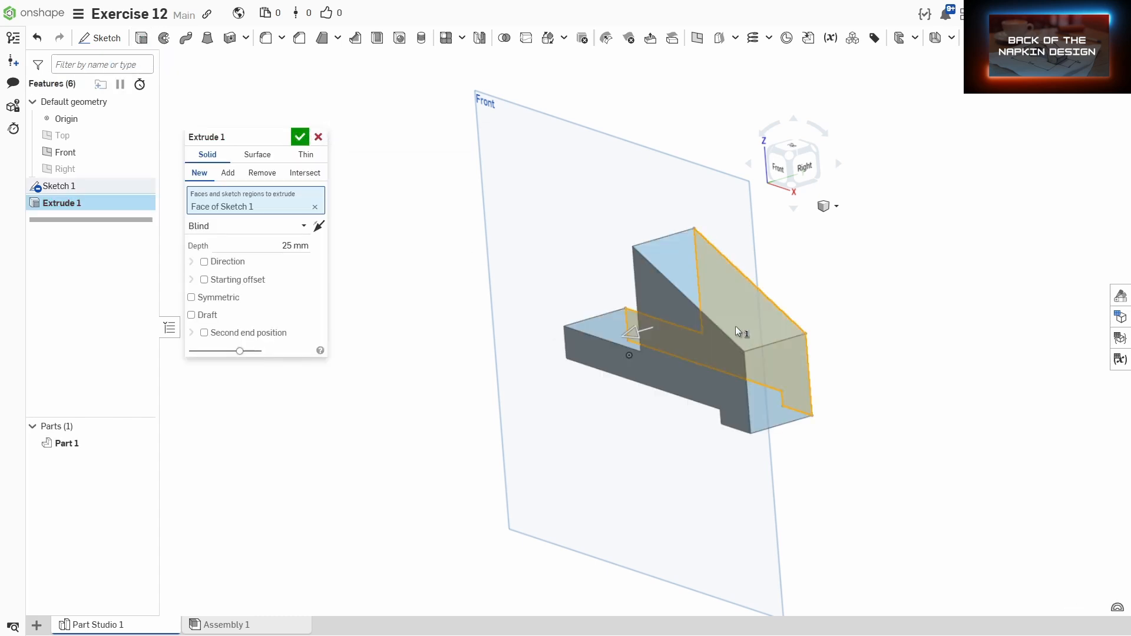
left_click(264, 242)
type("52")
key("Return")
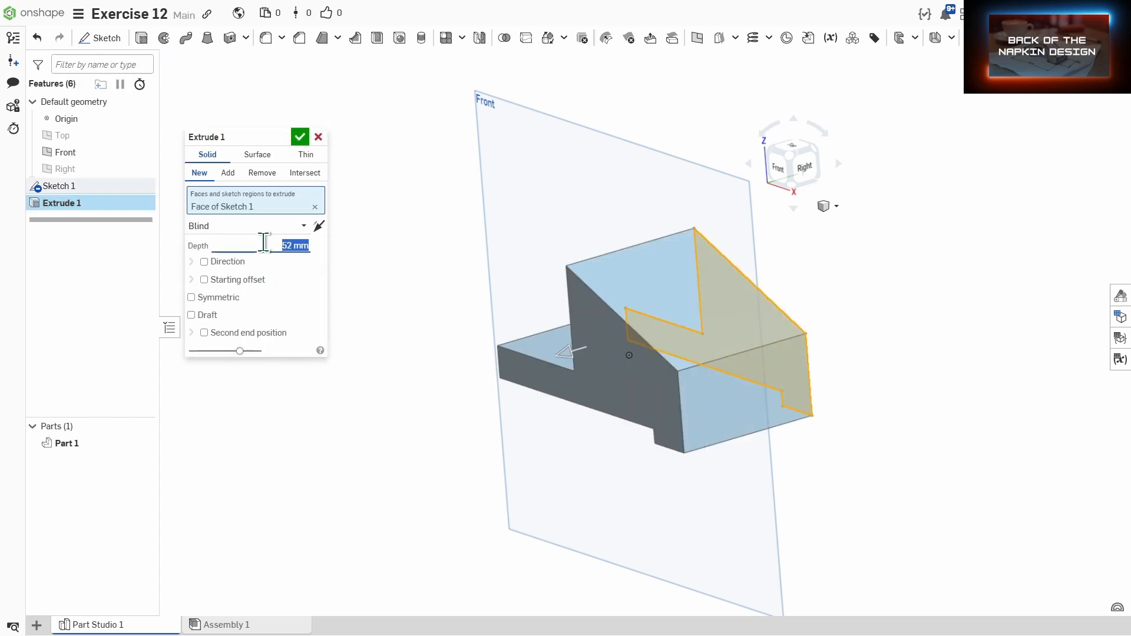
left_click(300, 136)
Step: Start a new sketch on the part's top face
right_click_drag(462, 256, 515, 326)
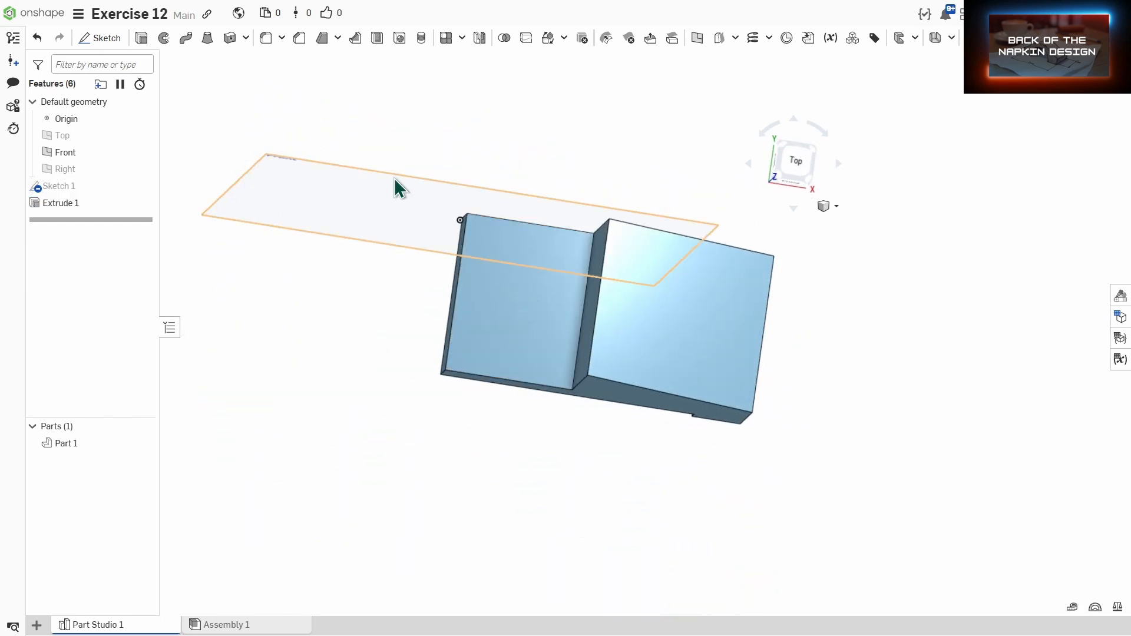
left_click(100, 38)
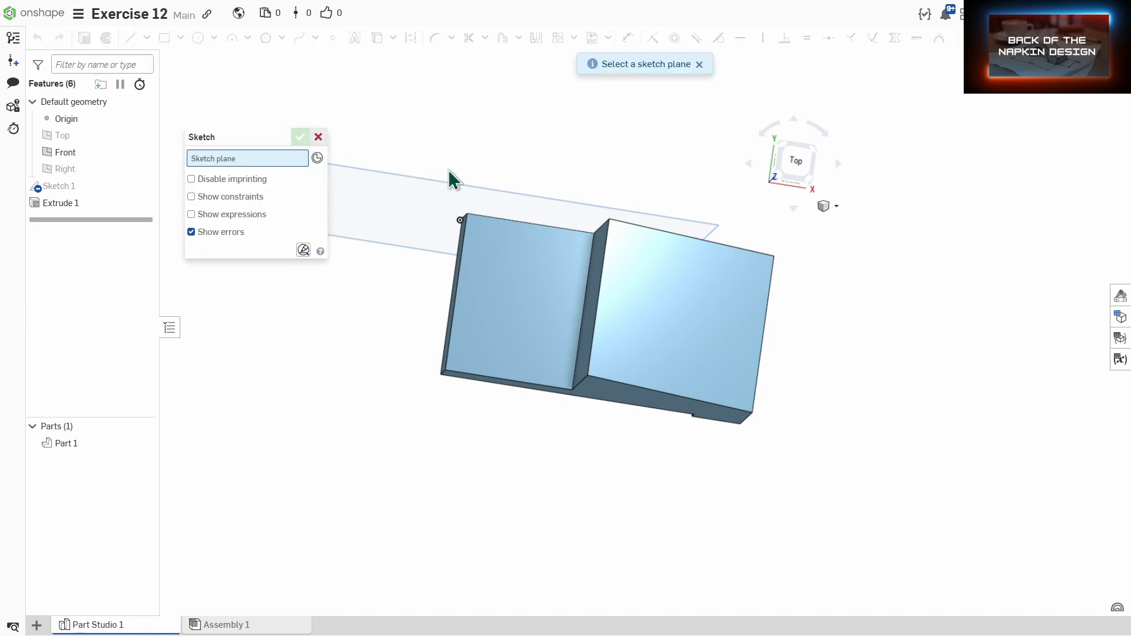
left_click(484, 301)
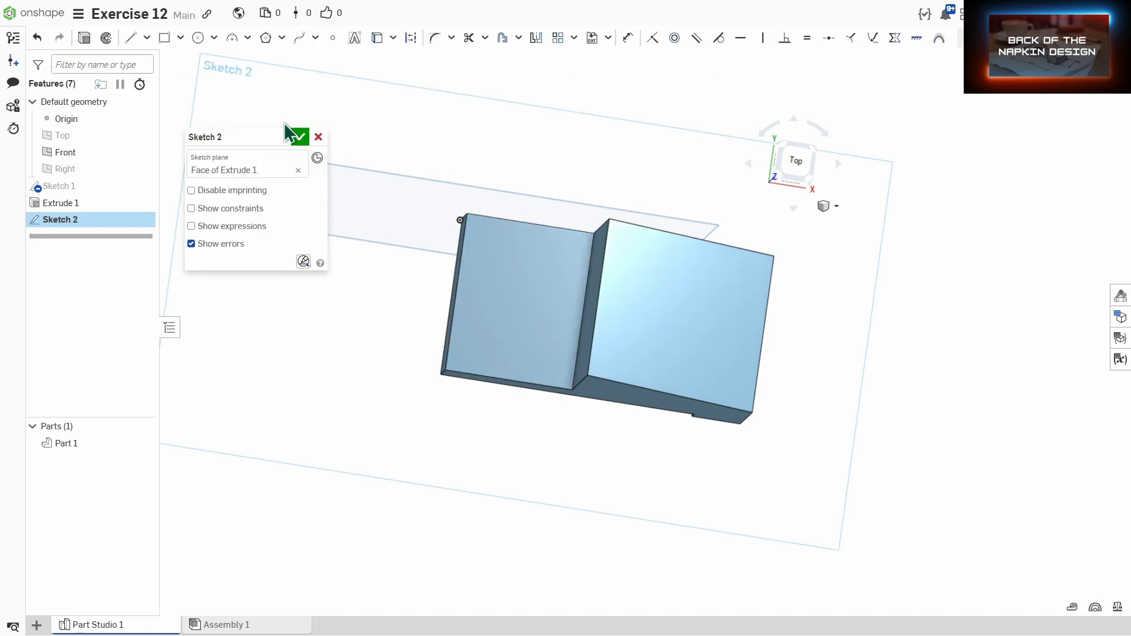
Step: Draw a rectangle about 16 mm wide and 23 mm tall on the top face's left section
left_click(164, 39)
left_click(805, 161)
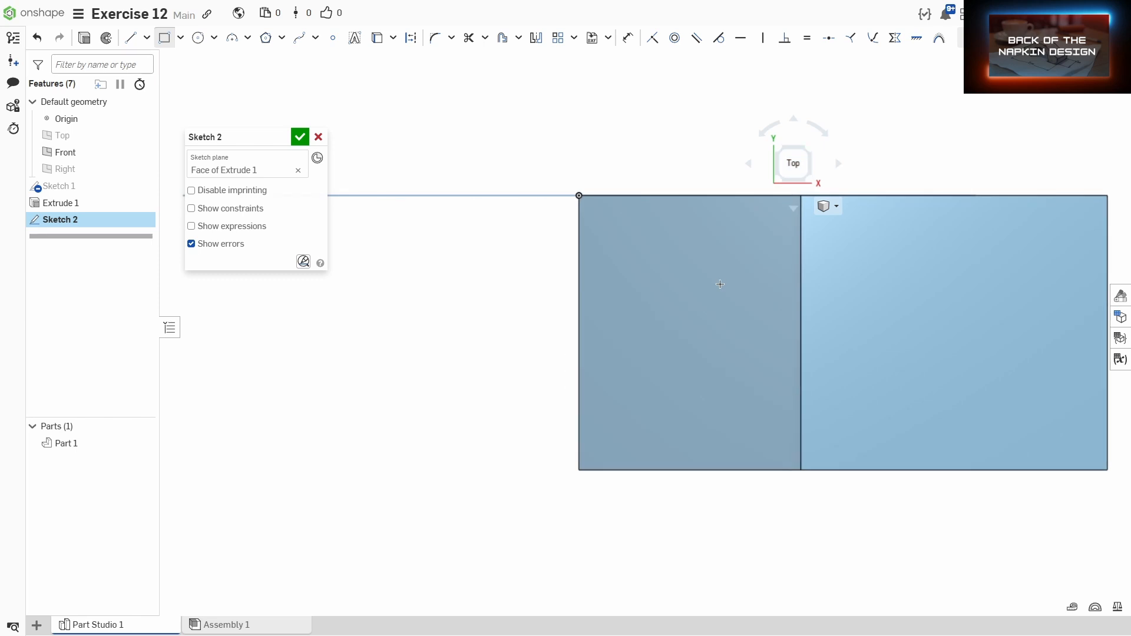
left_click(649, 394)
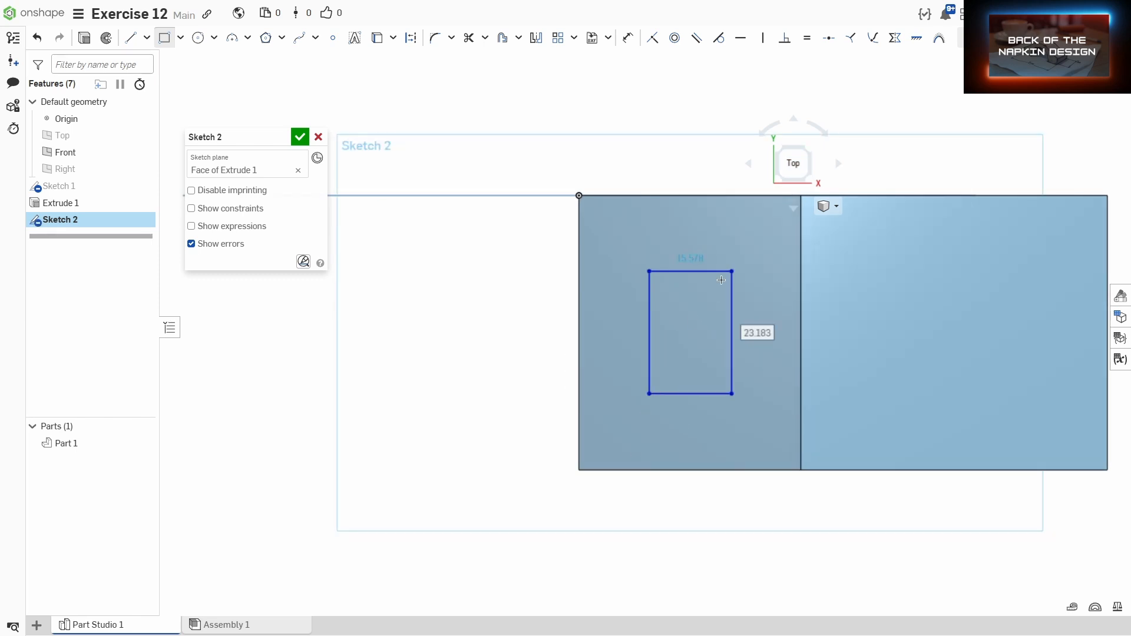
Step: Dimension the rectangle's bottom edge 14 mm from the face's lower edge
key("d")
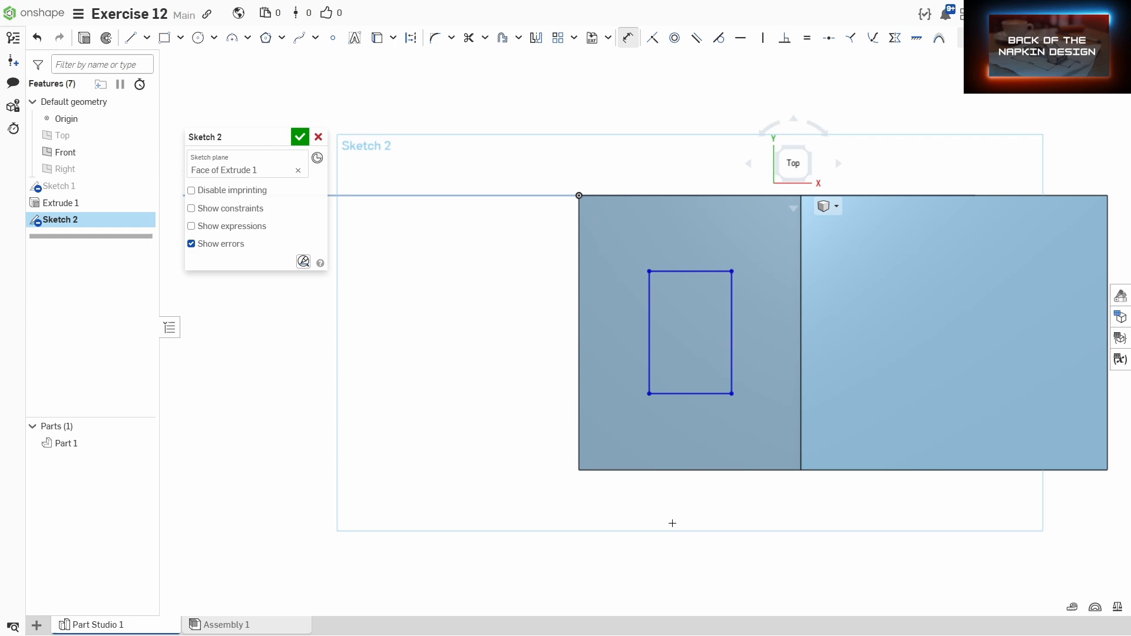
left_click(656, 469)
left_click(690, 470)
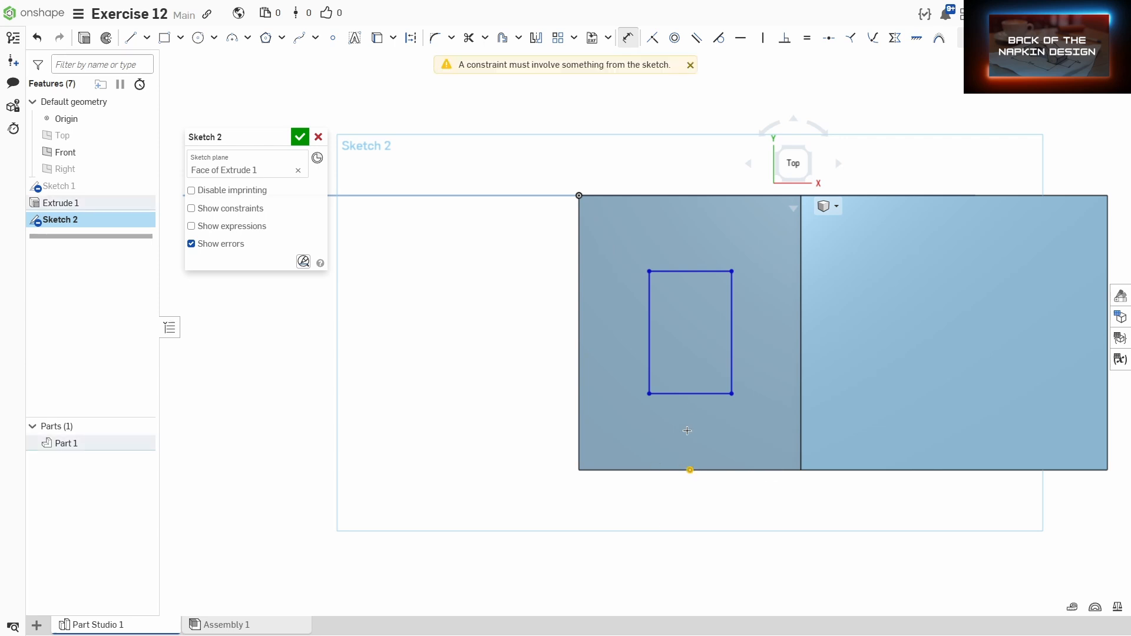
left_click(687, 394)
left_click(536, 446)
type("16")
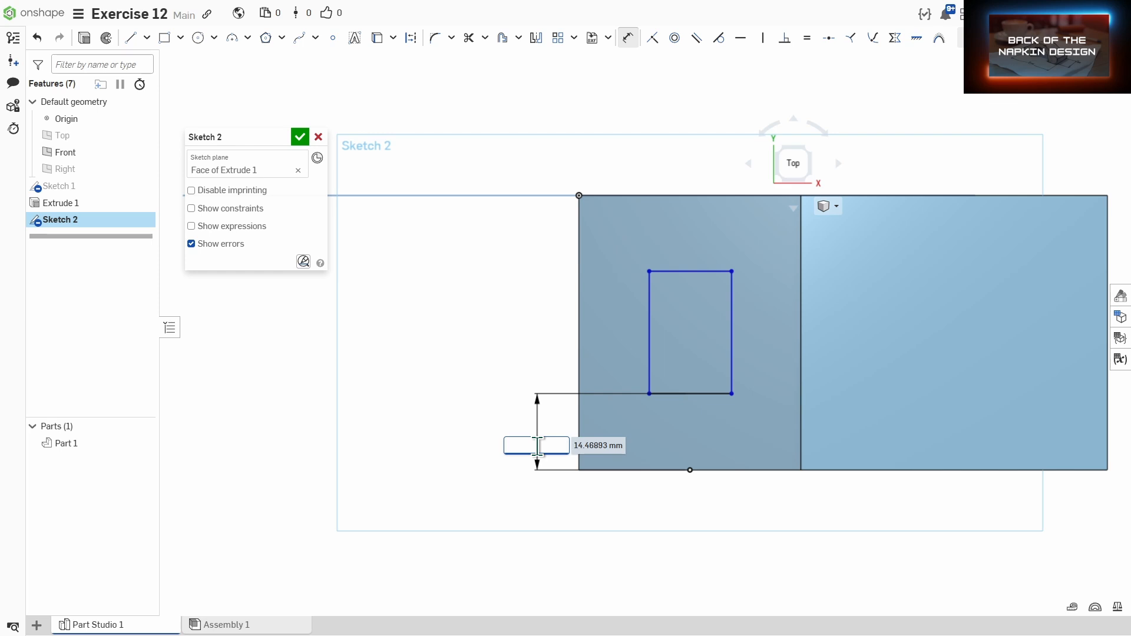
type("14")
key("Return")
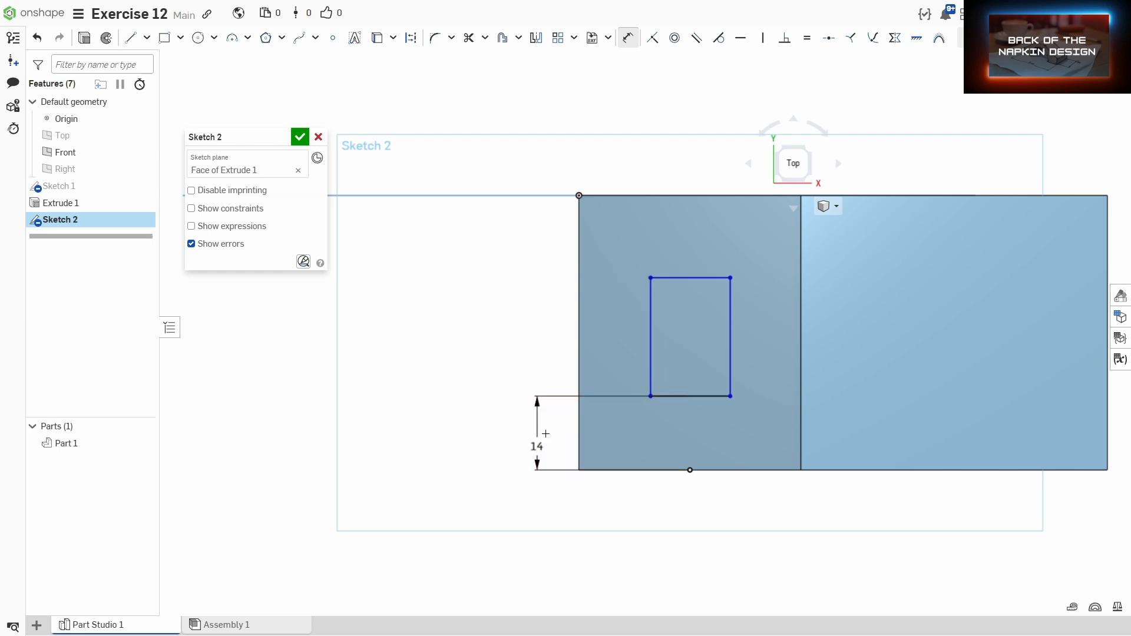
Step: Dimension the rectangle's top edge 28 mm from the face's lower edge
left_click(688, 469)
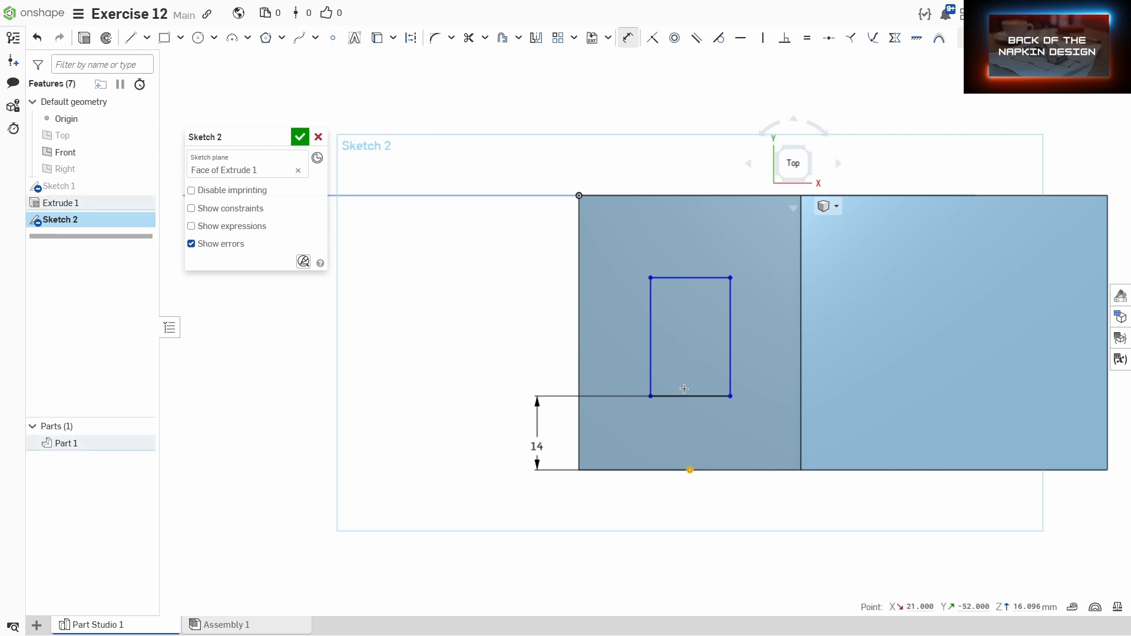
left_click(692, 280)
left_click(498, 381)
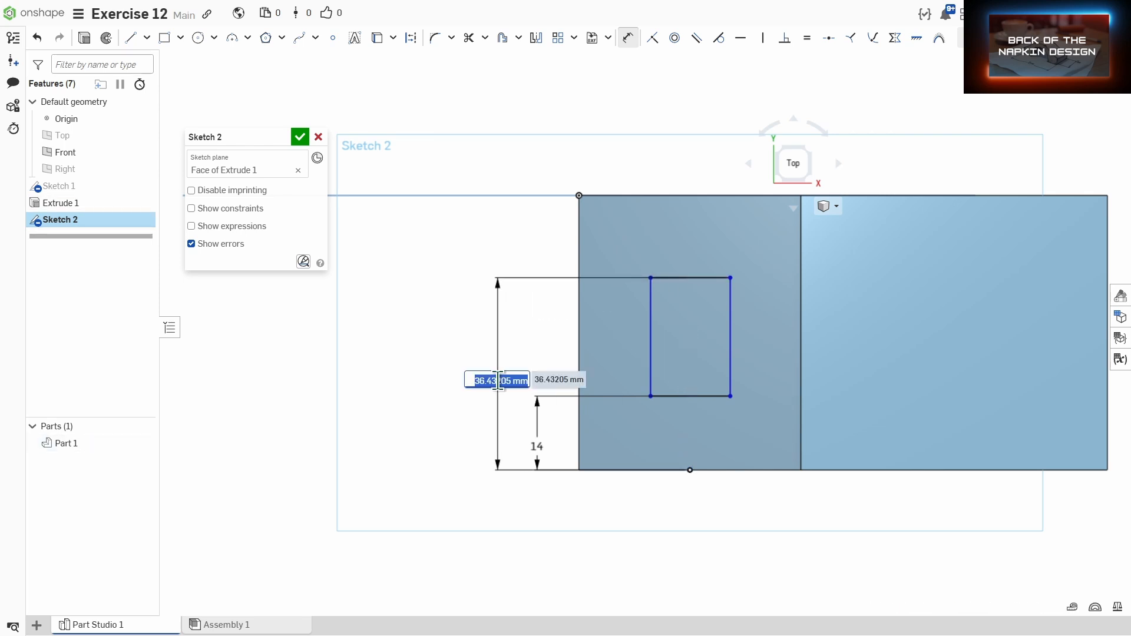
type("28")
key("Return")
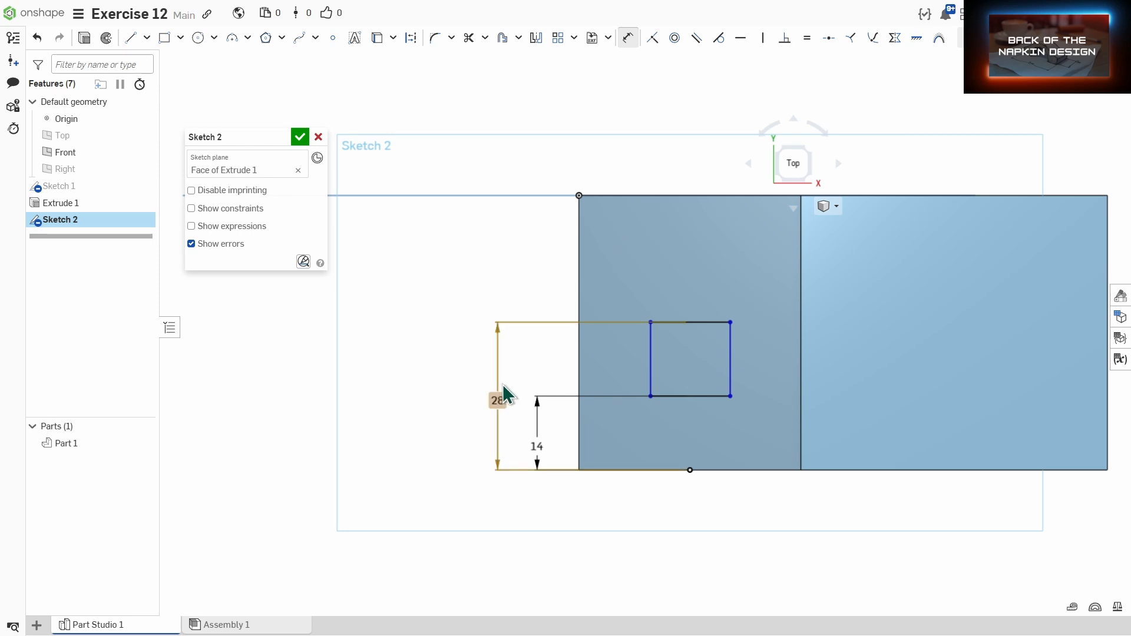
Step: Dimension the rectangle's left edge 14 mm from the face's left edge
left_click(579, 365)
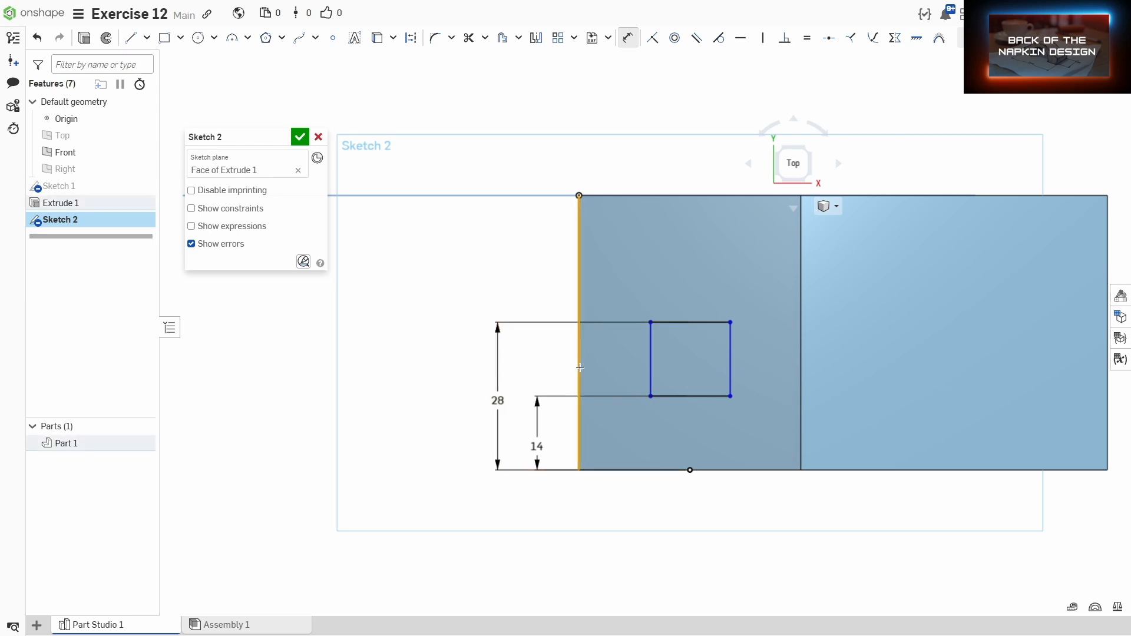
left_click(650, 363)
left_click(621, 492)
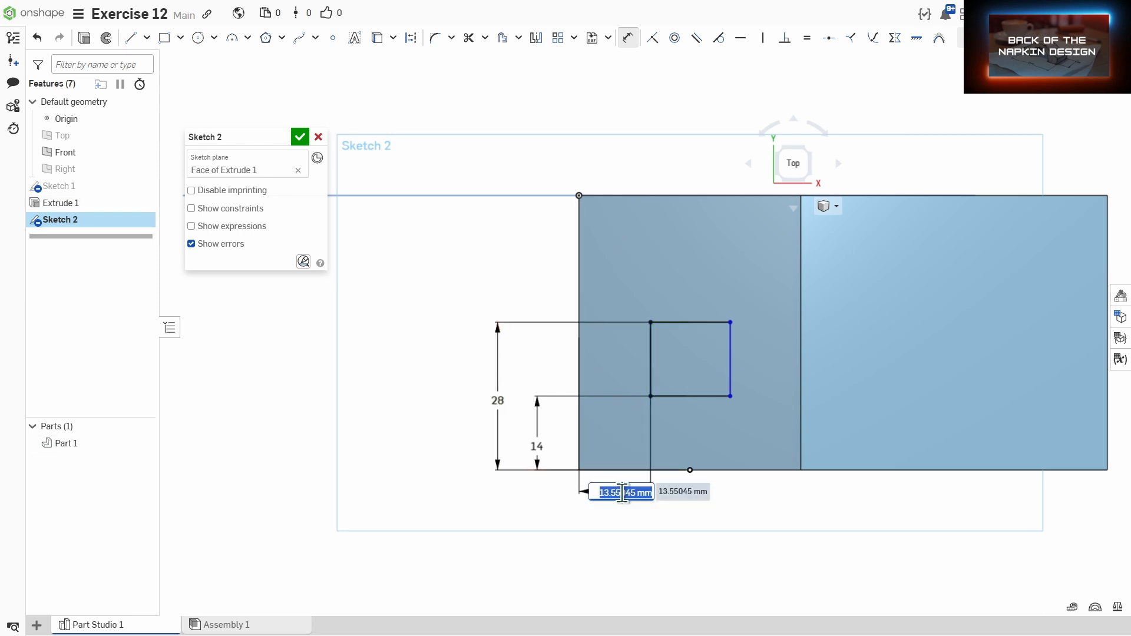
type("14")
key("Return")
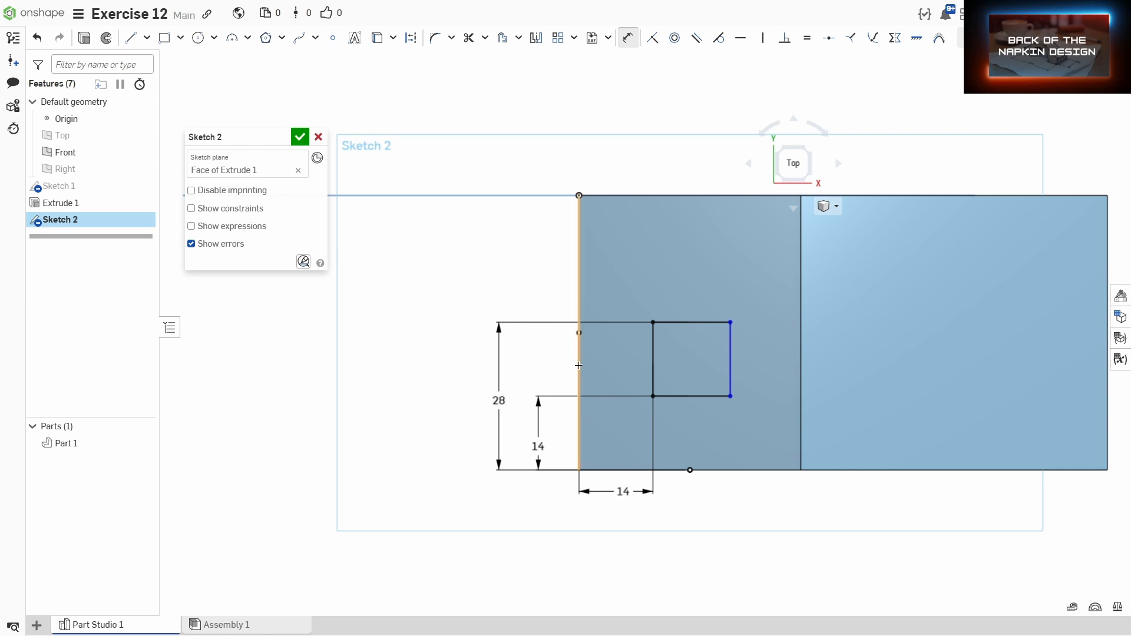
Step: Dimension the rectangle's right edge 28 mm from the face's left edge
left_click(731, 377)
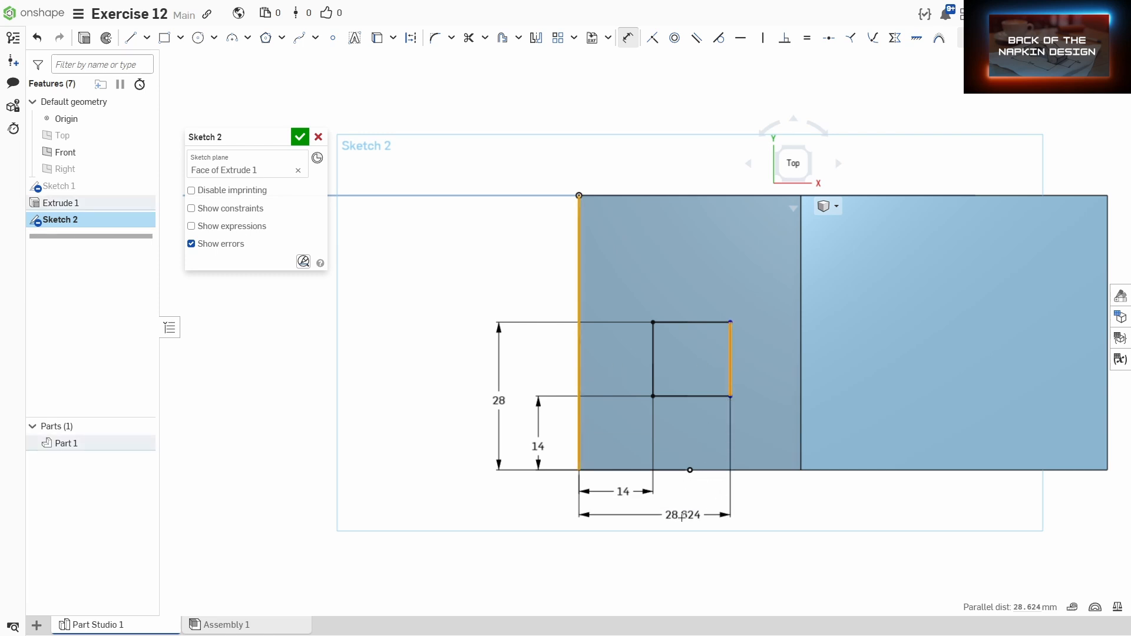
left_click(678, 523)
type("28")
key("Return")
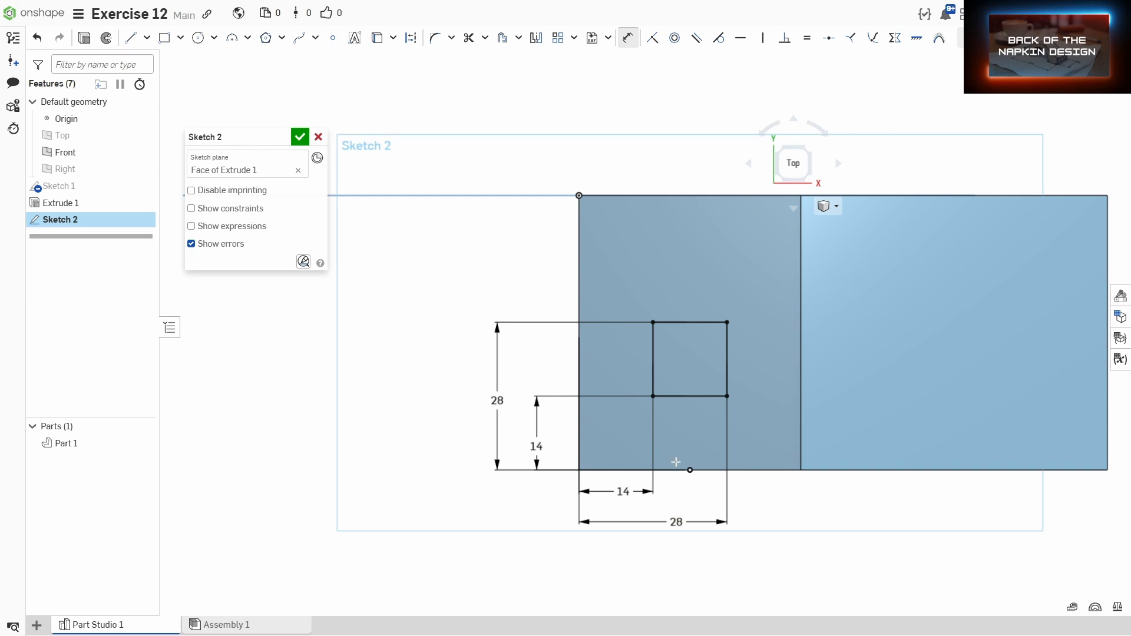
Step: Set the rectangle's top-edge dimension from the face's lower edge to 38 mm
double_click(497, 400)
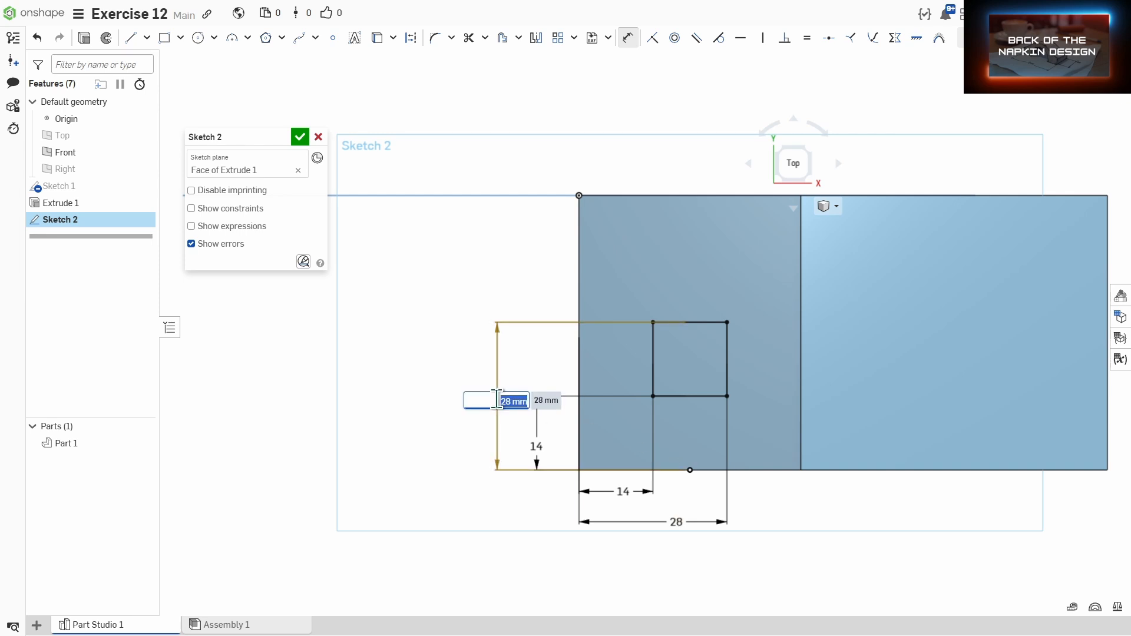
type("38")
key("Return")
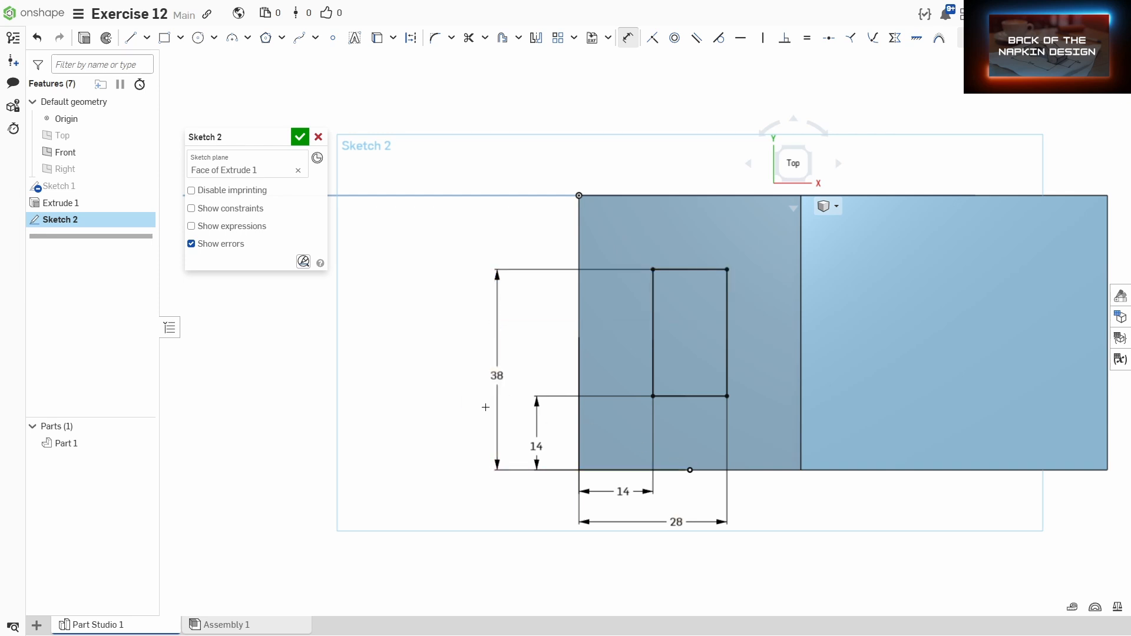
Step: Finish the sketch and extrude the rectangle as a 25 mm blind Remove cut into the part
left_click(304, 141)
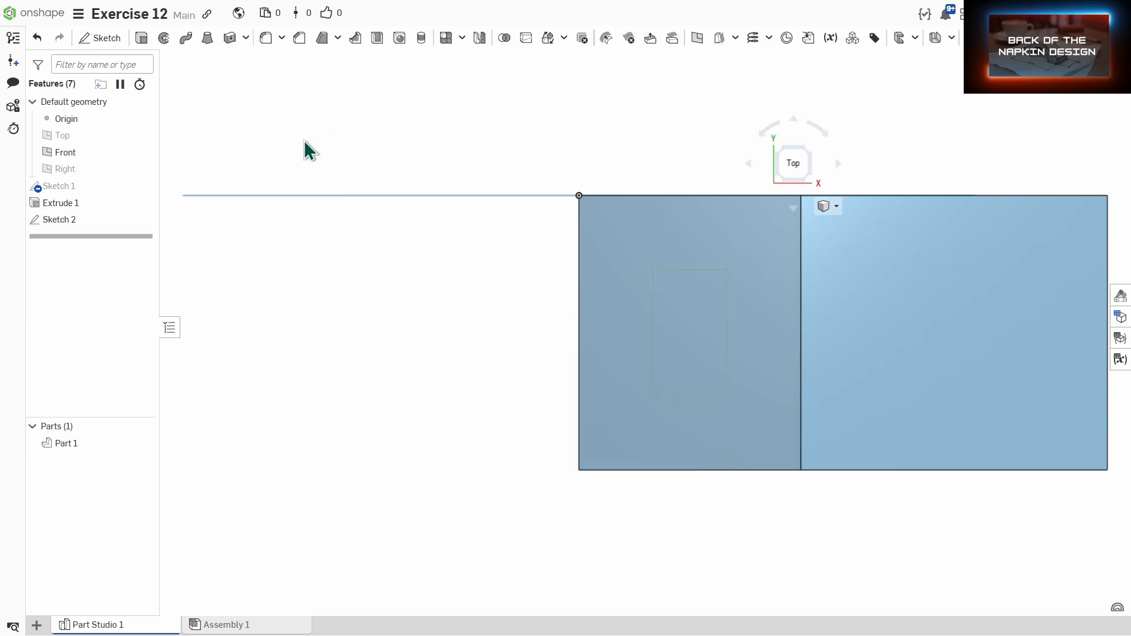
left_click(141, 38)
left_click(690, 312)
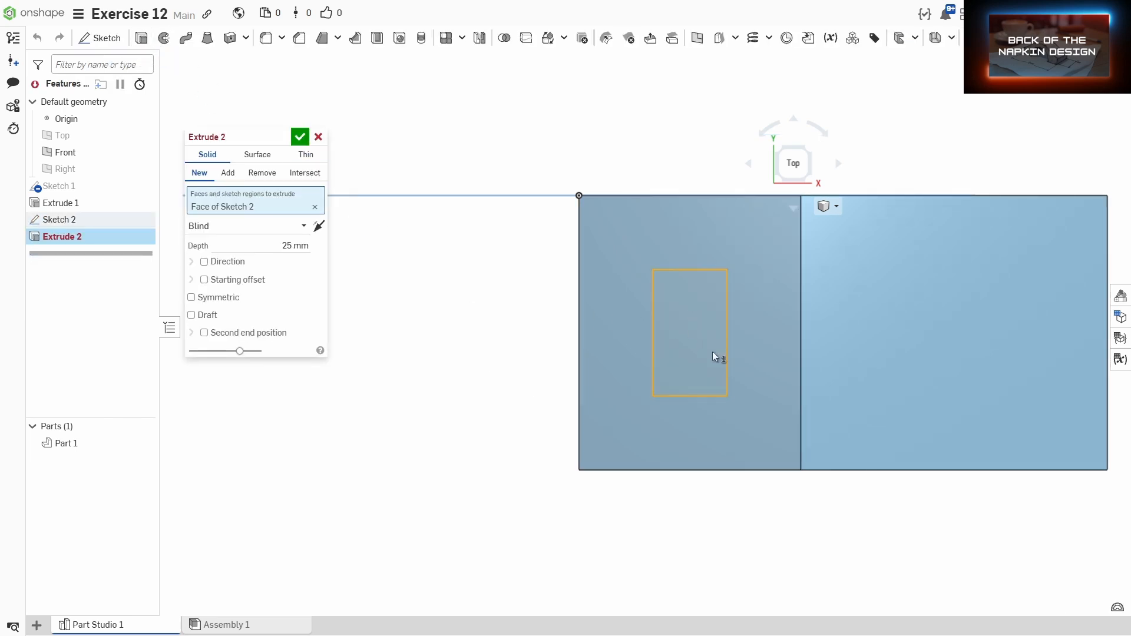
mouse_move(720, 356)
right_mouse_down()
mouse_move(726, 327)
mouse_move(701, 313)
right_mouse_up()
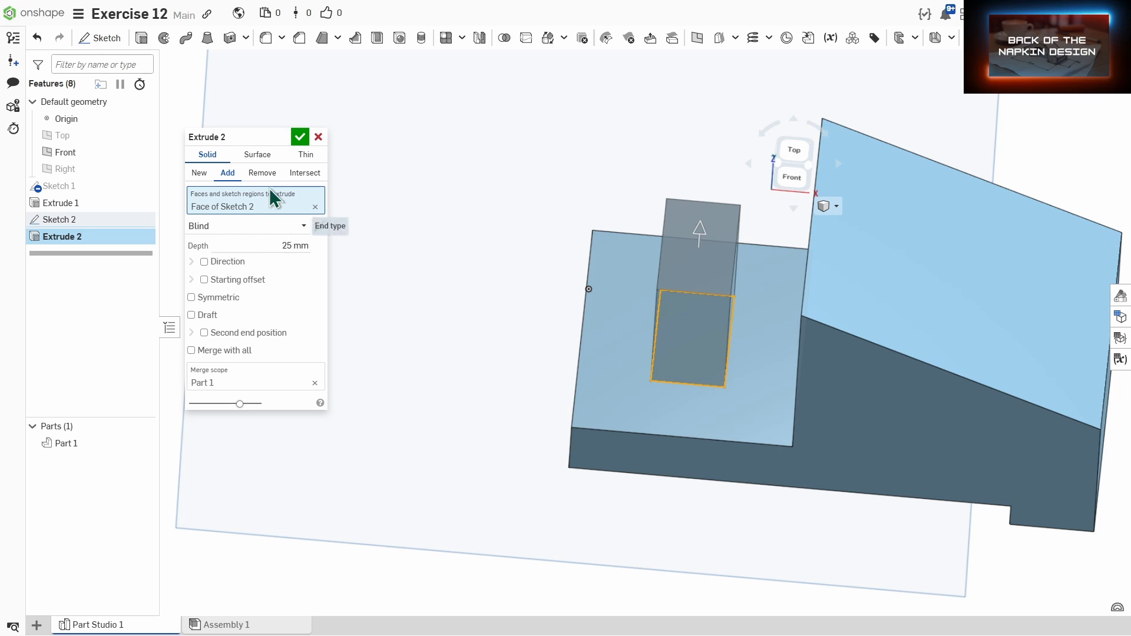
left_click(255, 175)
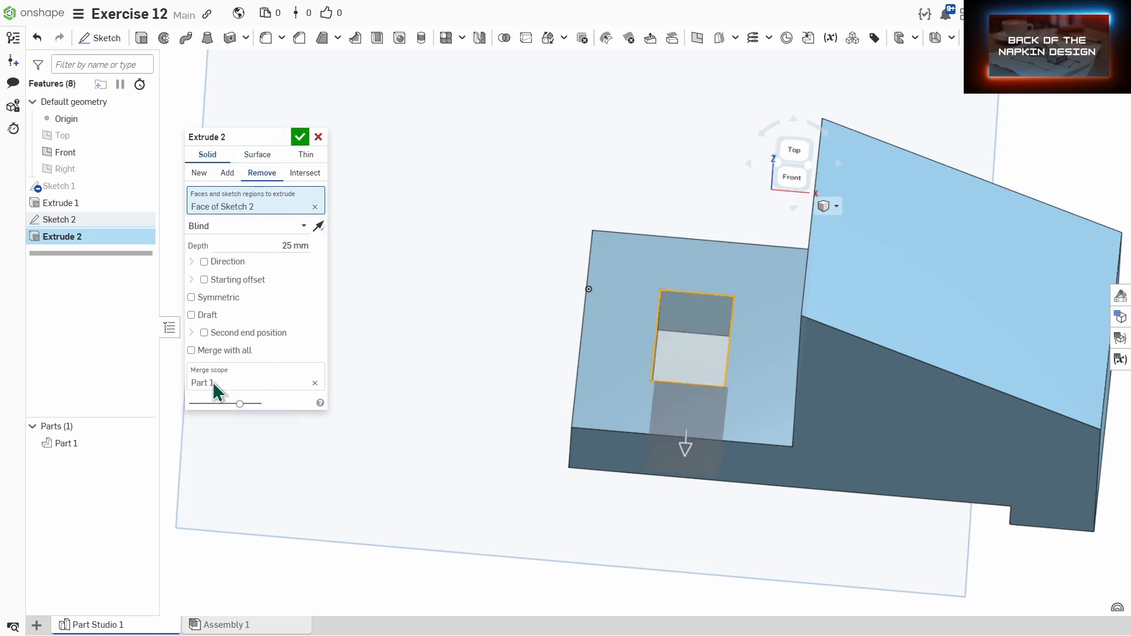
left_click(300, 137)
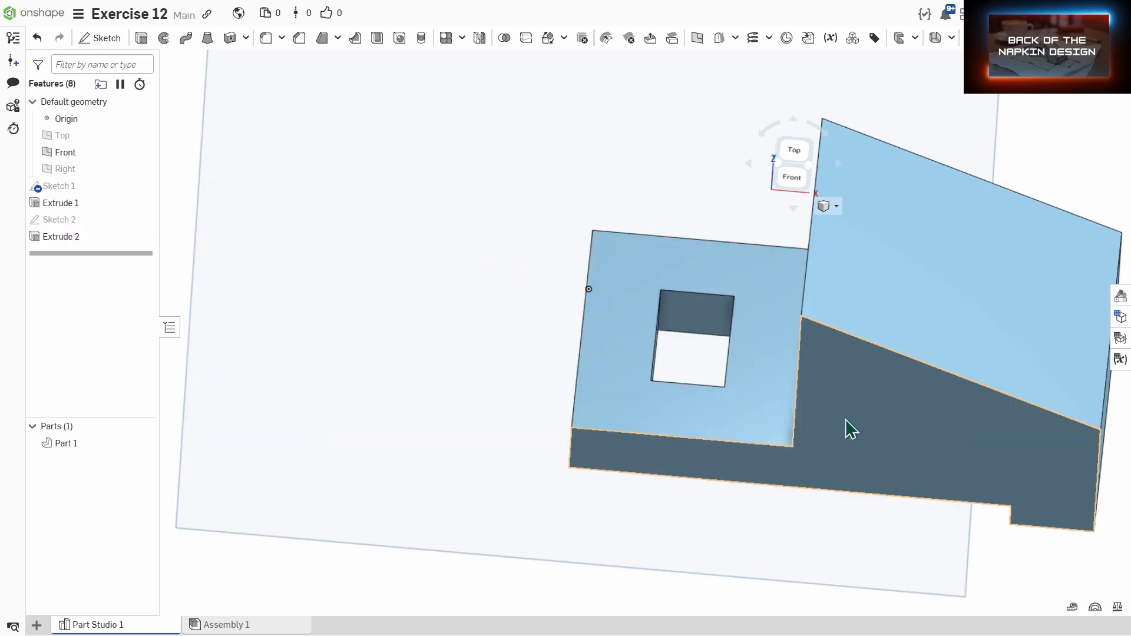
Step: Start a new sketch on the upright back wall's face, viewed straight on
right_click_drag(906, 464, 995, 447)
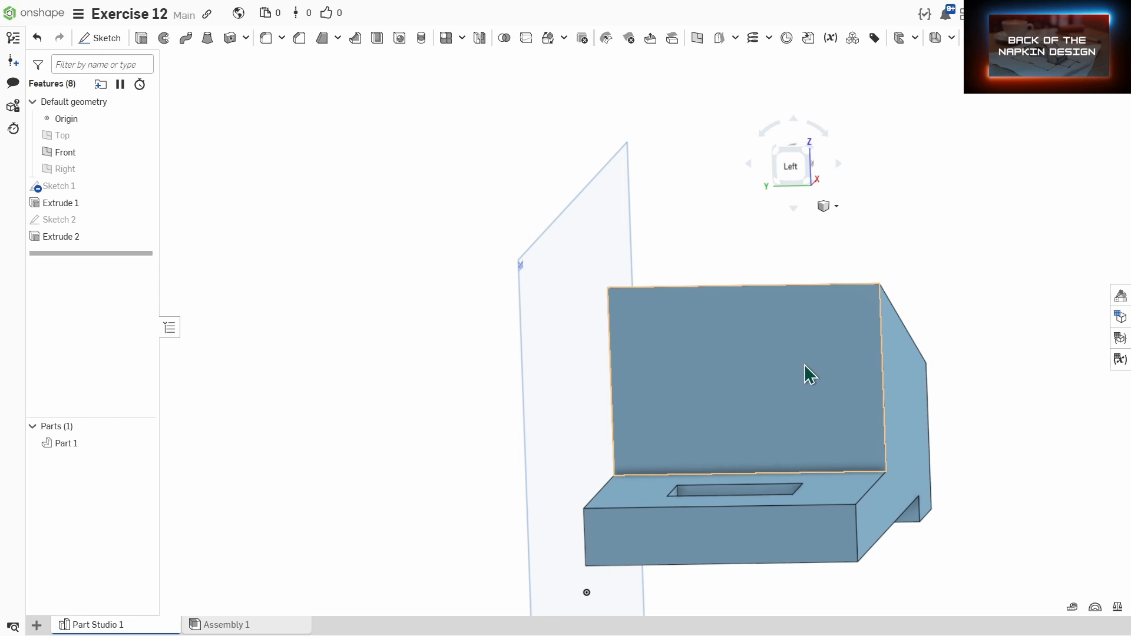
left_click(104, 38)
left_click(694, 352)
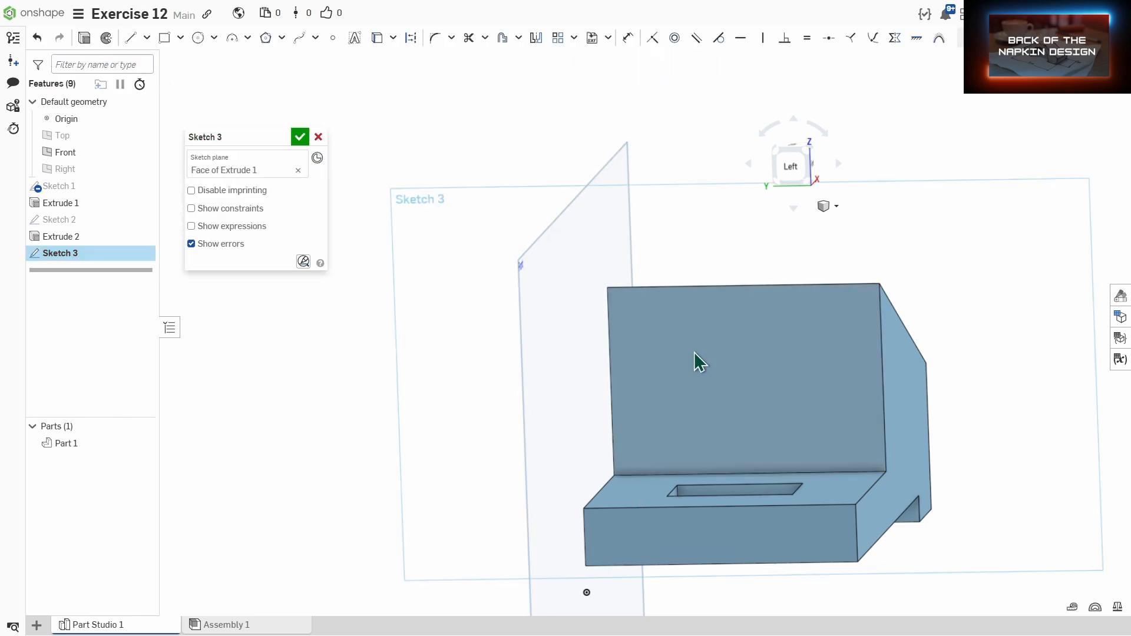
left_click(792, 171)
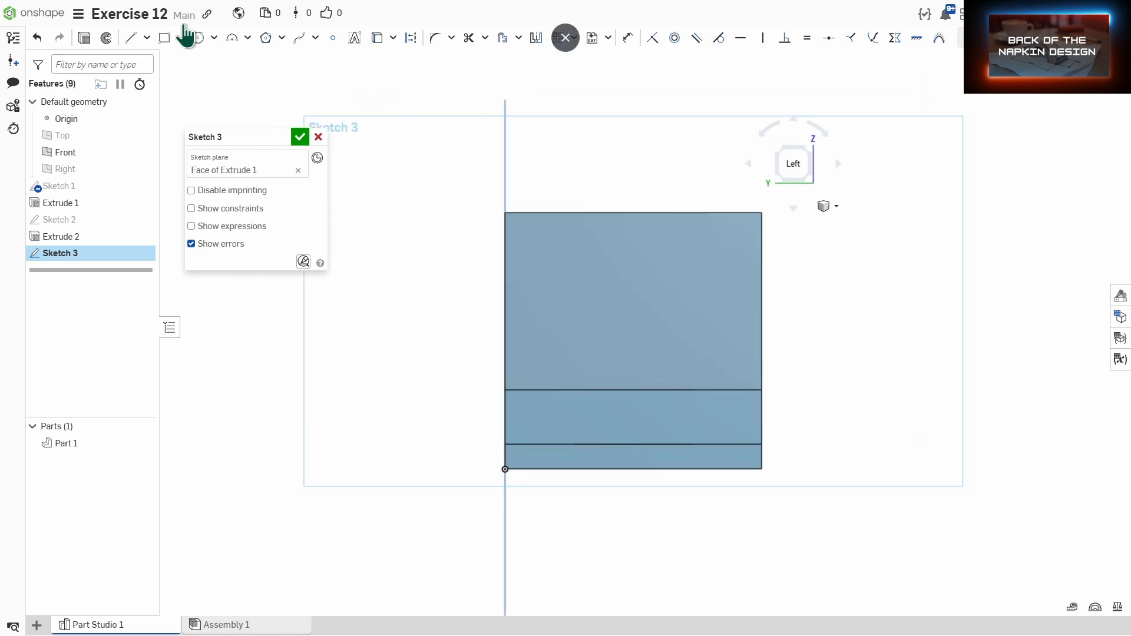
Step: Draw three connected lines forming an open trapezoid hanging from the face's top edge, bottom line about 40 mm long
left_click(132, 38)
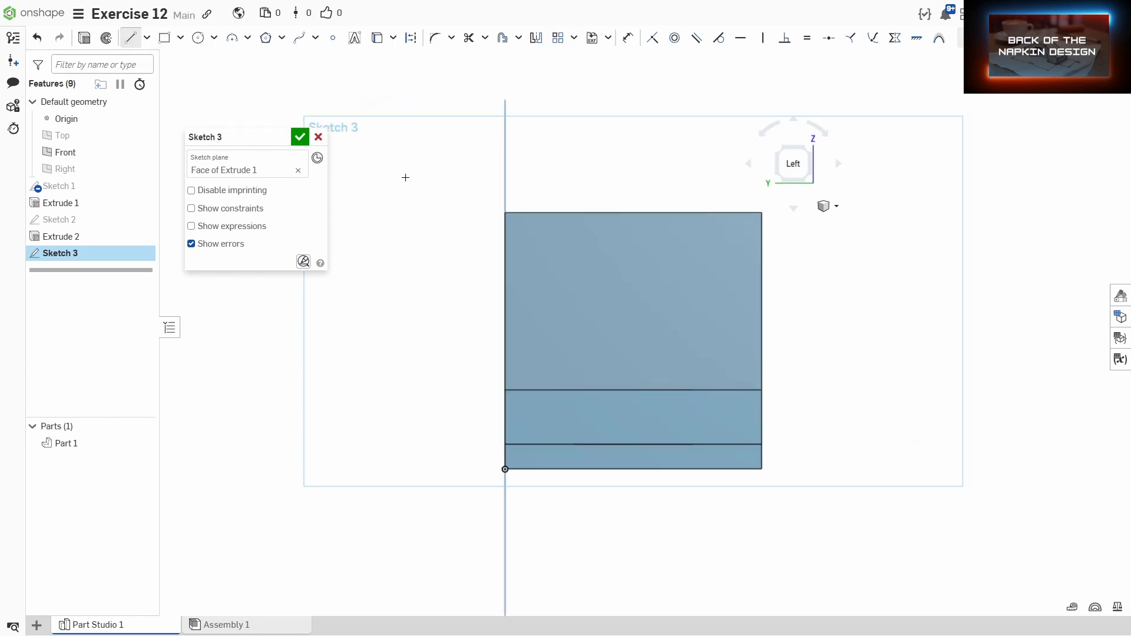
left_click(559, 212)
left_click(525, 241)
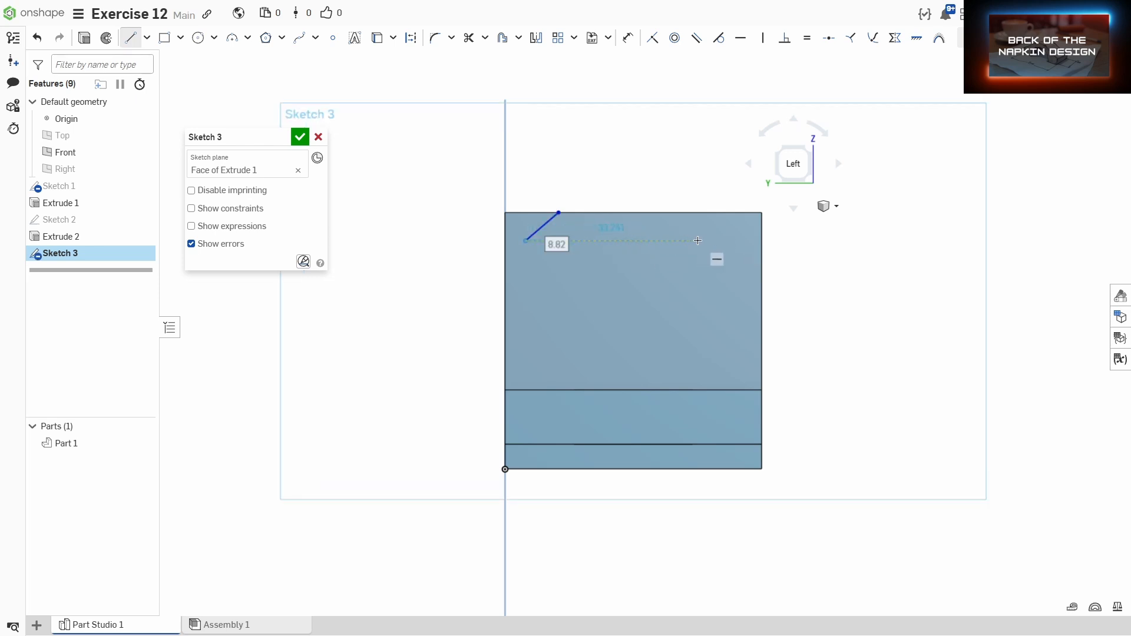
left_click(724, 240)
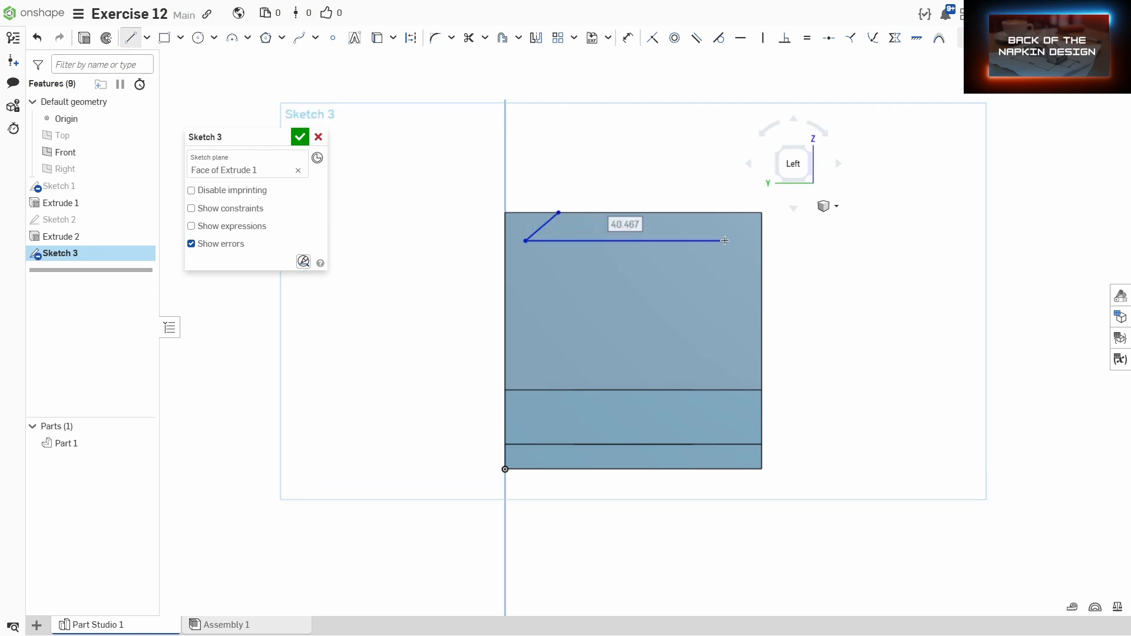
left_click(694, 213)
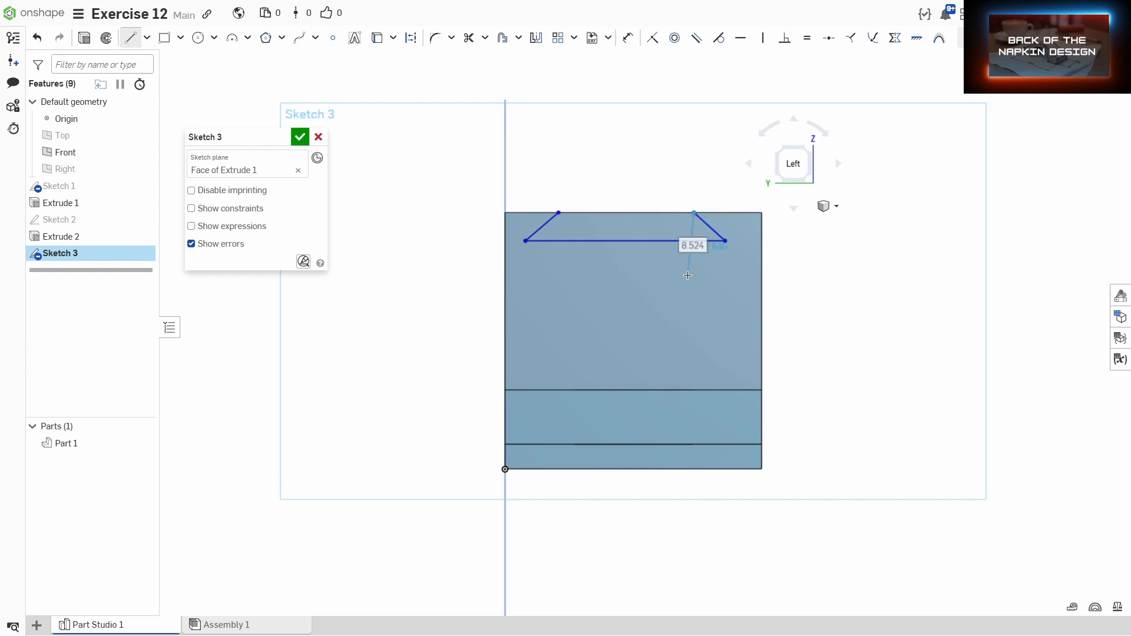
key("Escape")
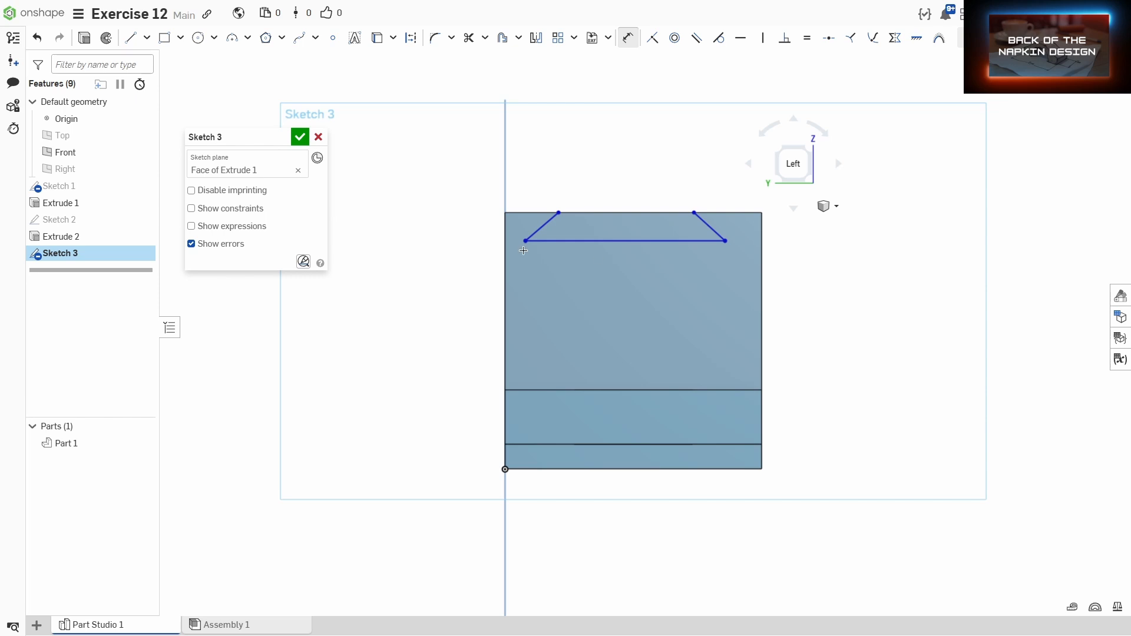
Step: Dimension the trapezoid's lower-left corner 8 mm from the face's left edge
left_click(506, 244)
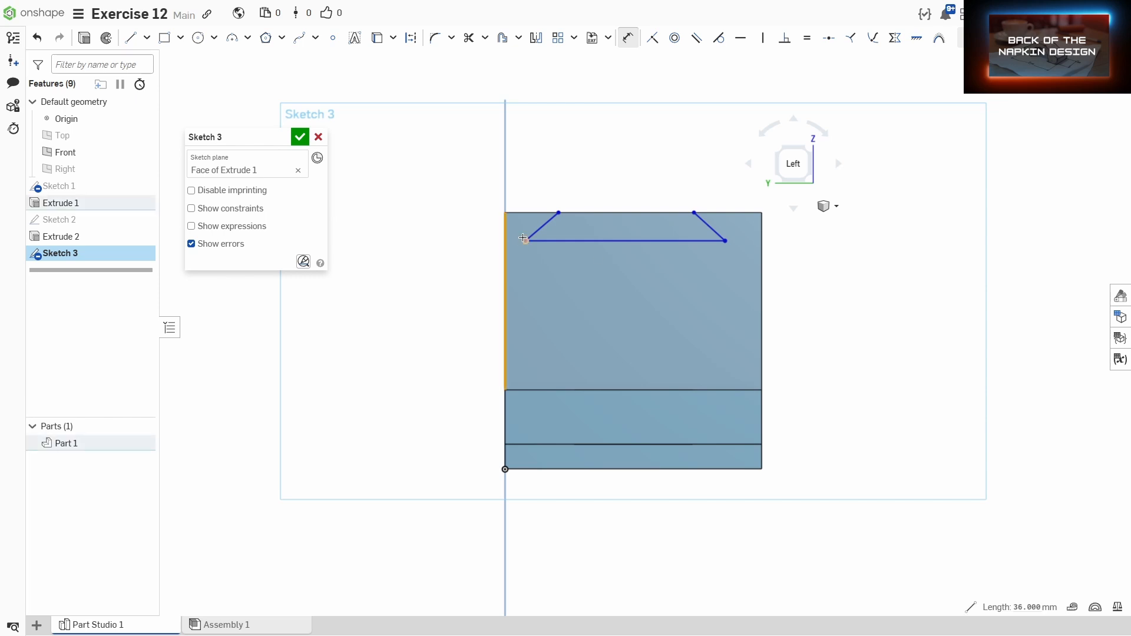
left_click(525, 241)
left_click(460, 266)
type("8")
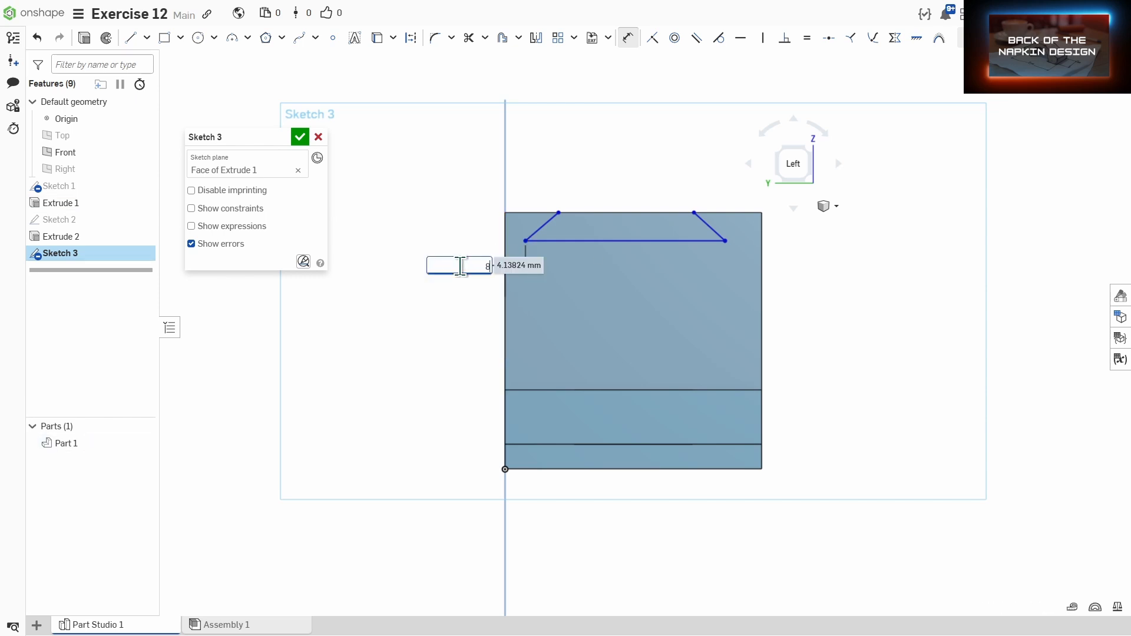
key("Return")
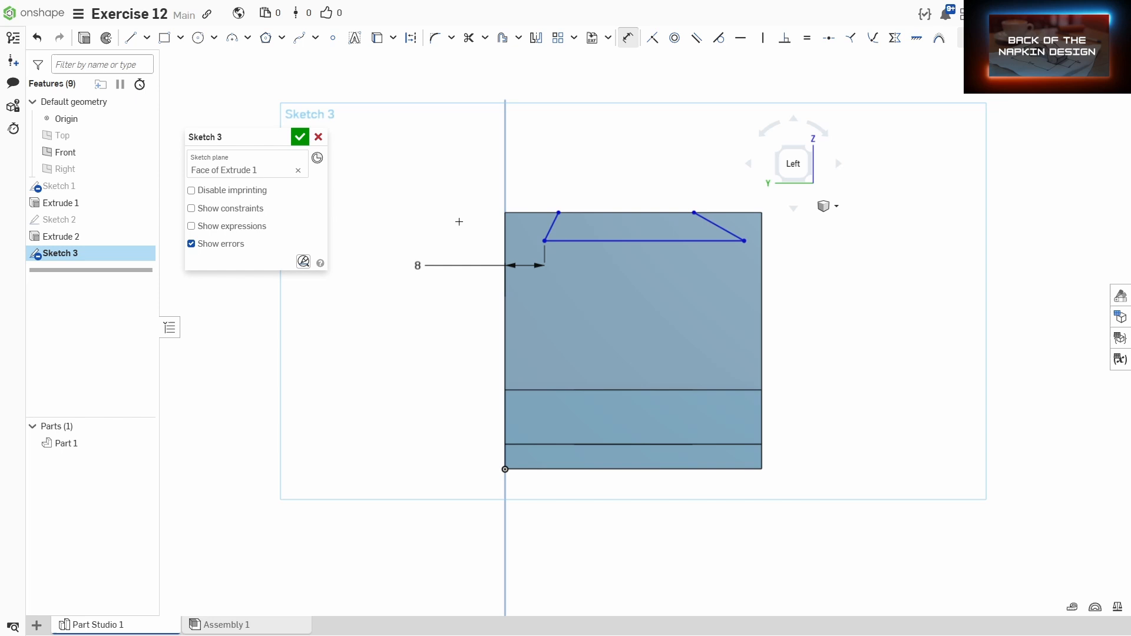
Step: Dimension the trapezoid's upper-left corner 14 mm from the face's left edge
left_click(505, 226)
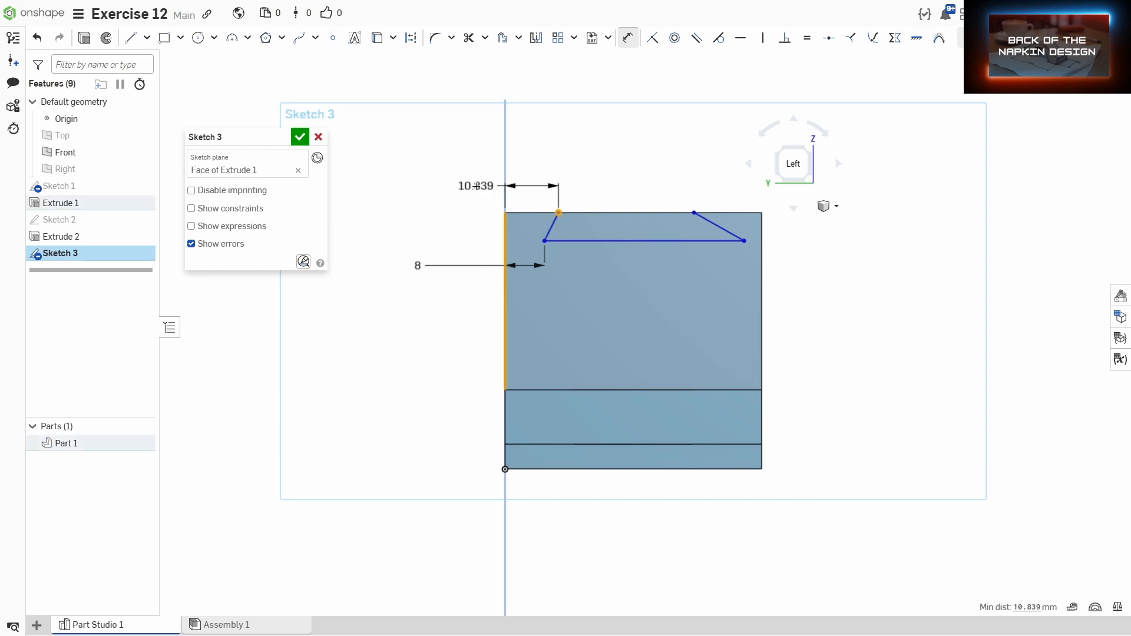
left_click(473, 186)
type("14")
key("Return")
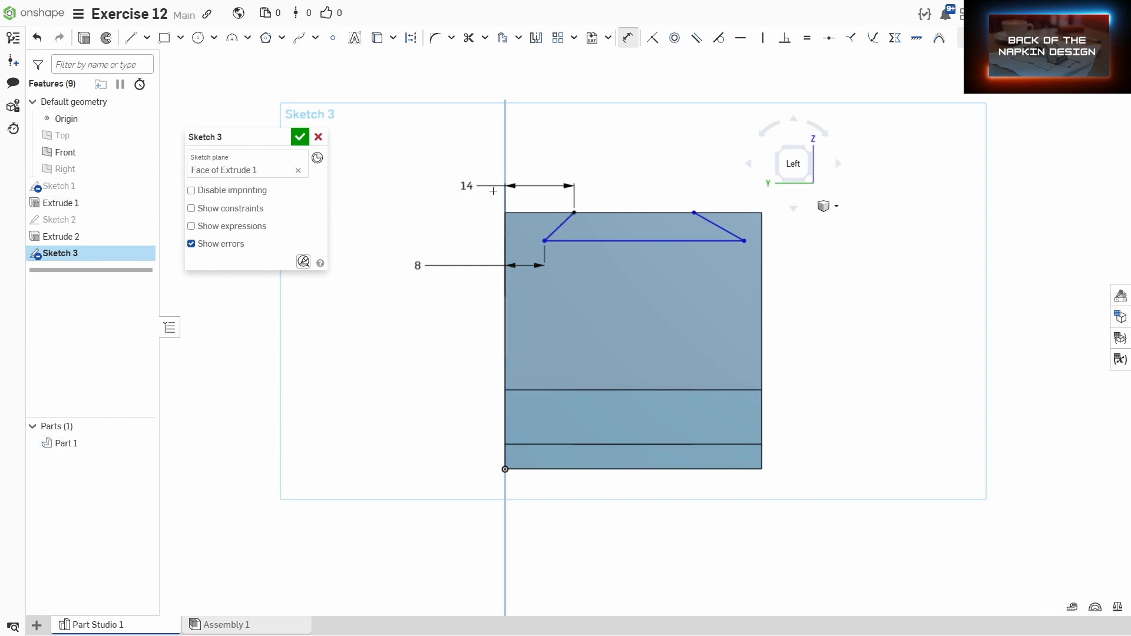
Step: Dimension the trapezoid's lower-right corner 8 mm from the face's right edge
left_click(762, 245)
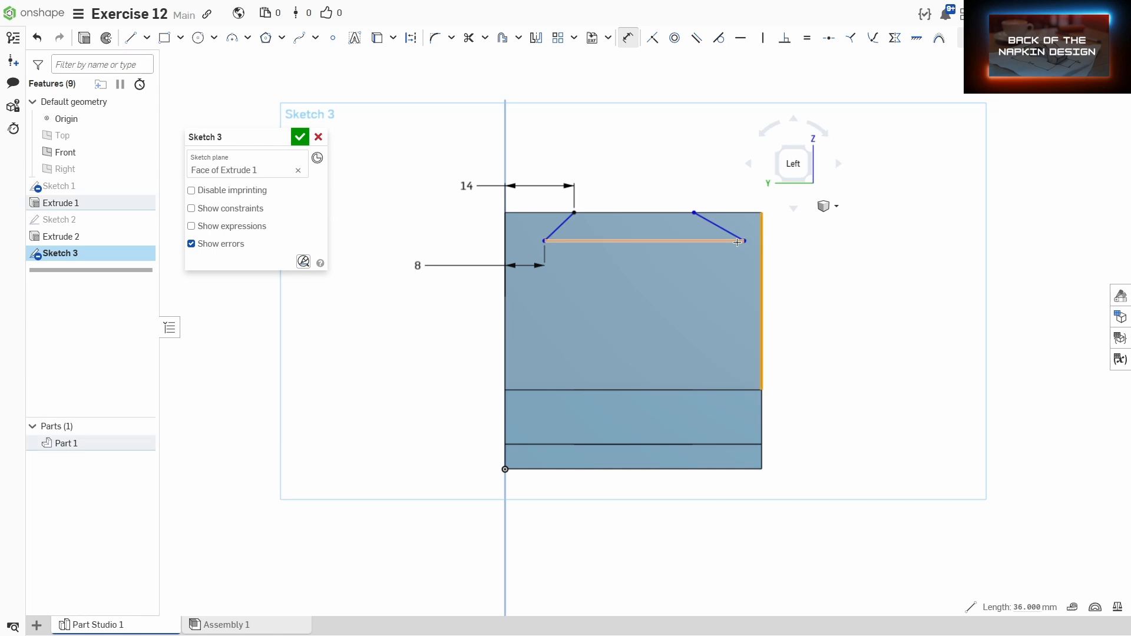
left_click(745, 241)
left_click(795, 272)
type("8")
key("Return")
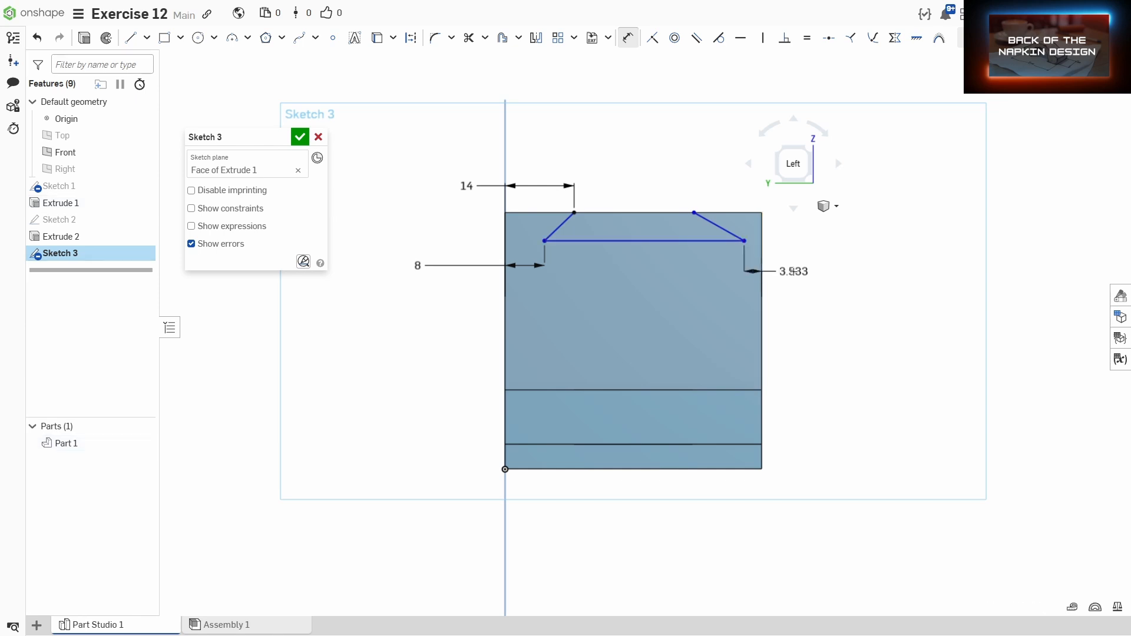
Step: Dimension the trapezoid's upper-right corner 14 mm from the face's right edge
left_click(761, 253)
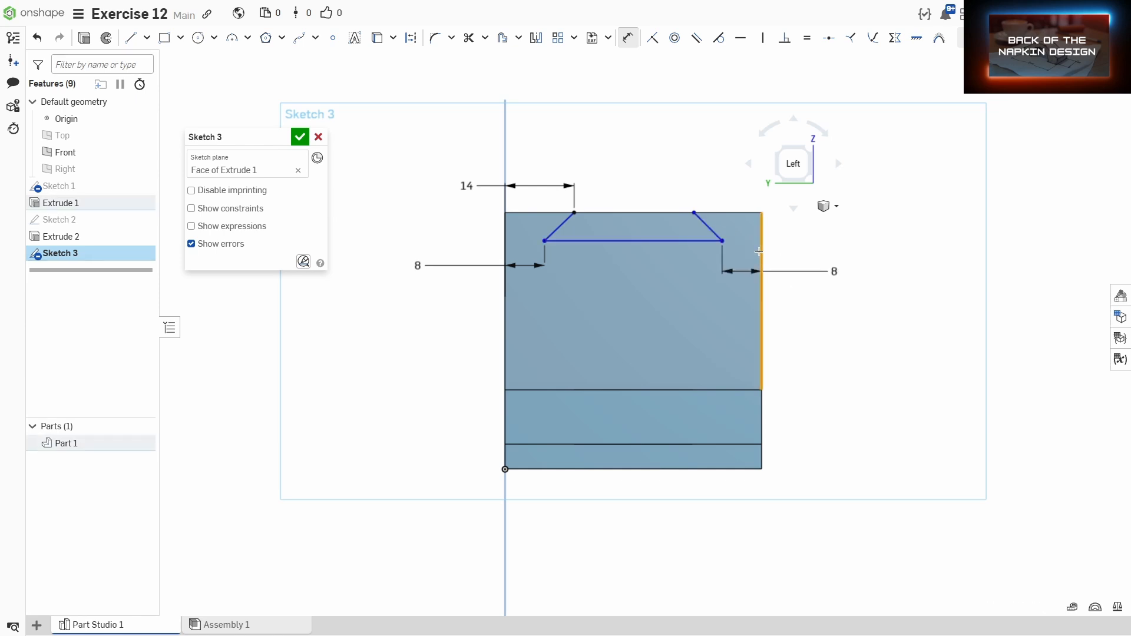
left_click(694, 213)
left_click(722, 191)
type("14")
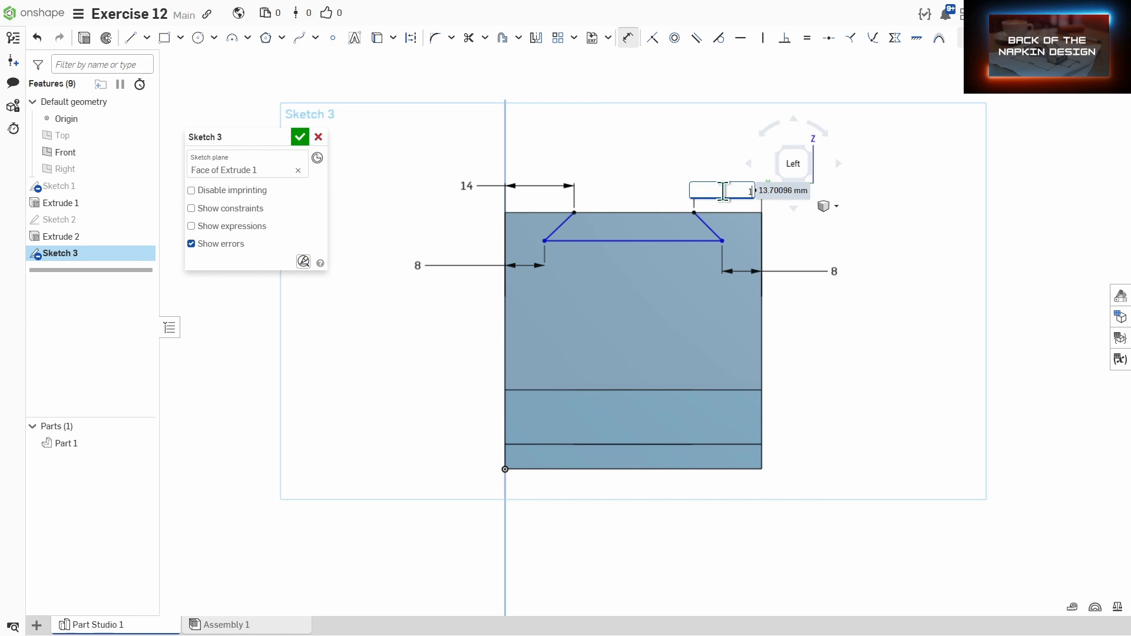
key("Return")
Step: Dimension the trapezoid's bottom line 8 mm below the face's top edge
left_click(687, 212)
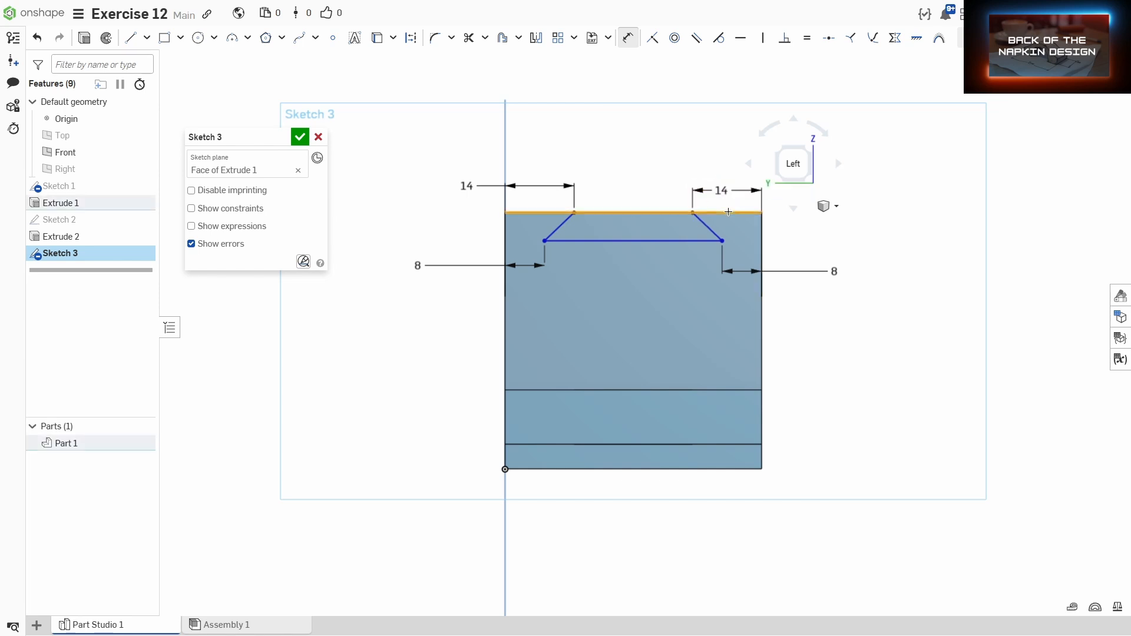
left_click(704, 242)
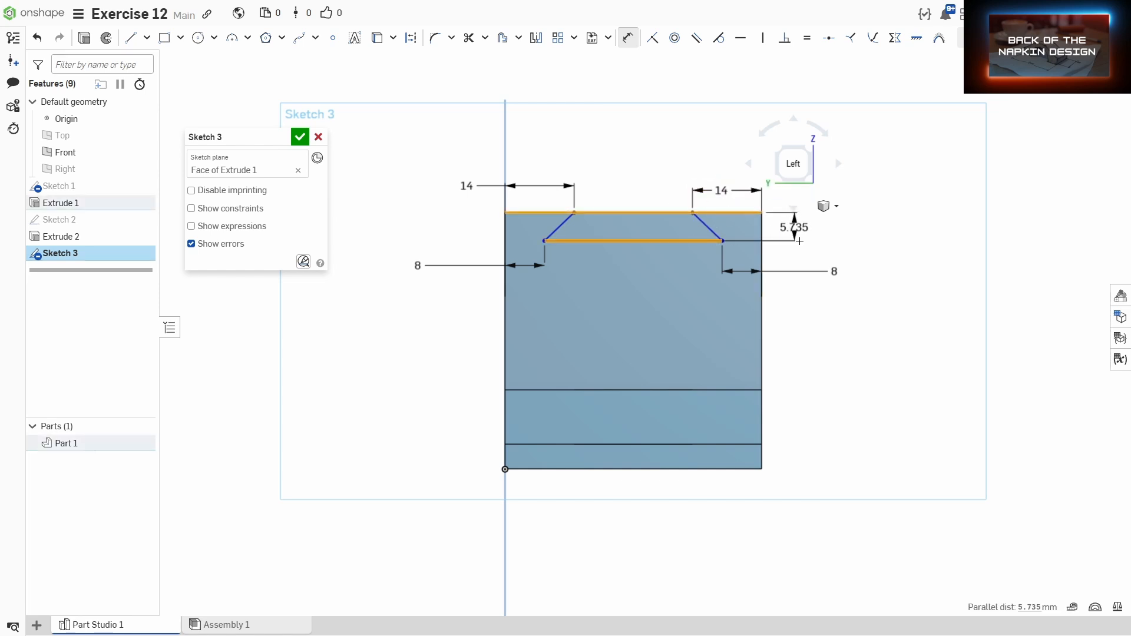
left_click(792, 225)
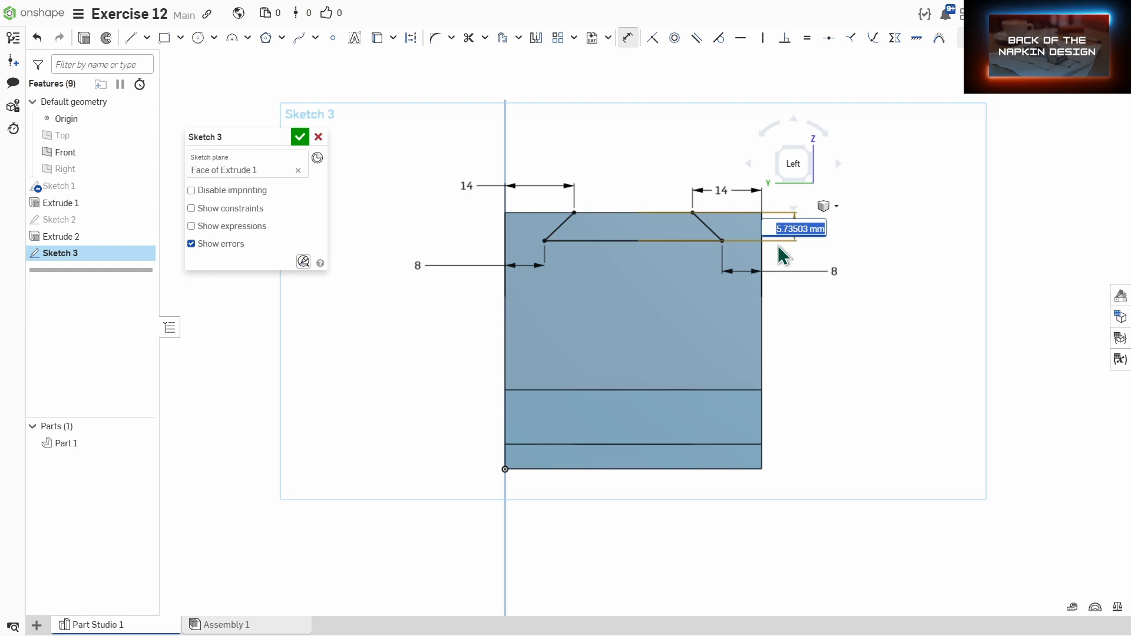
type("8")
key("Return")
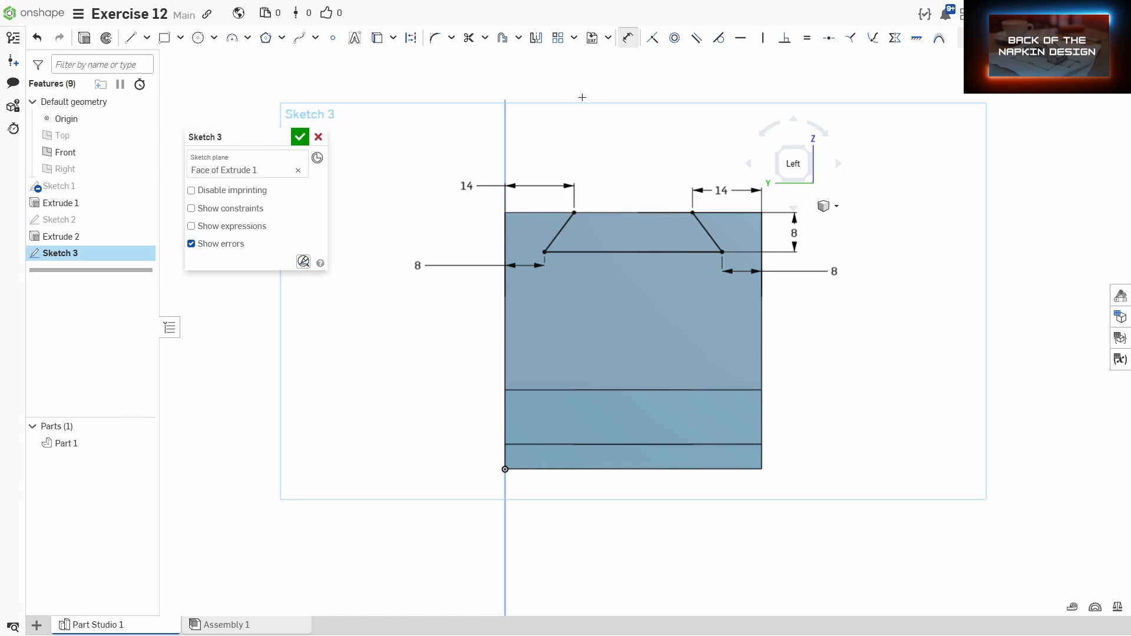
Step: Draw a line along the top edge closing the trapezoid between its two upper corners
key("l")
left_click(575, 212)
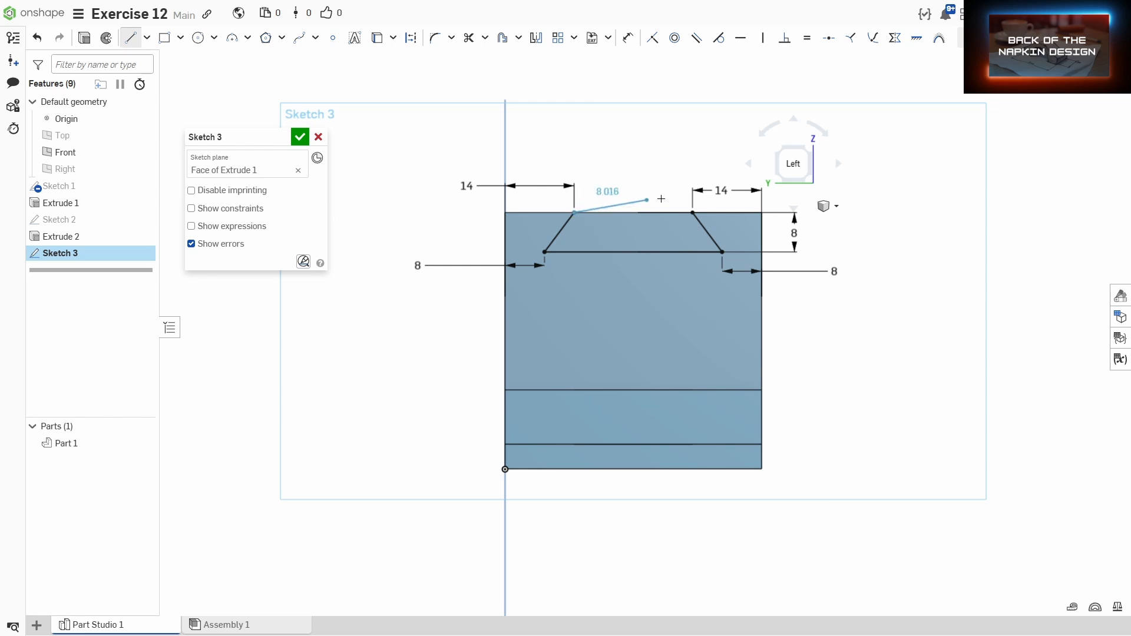
left_click(693, 212)
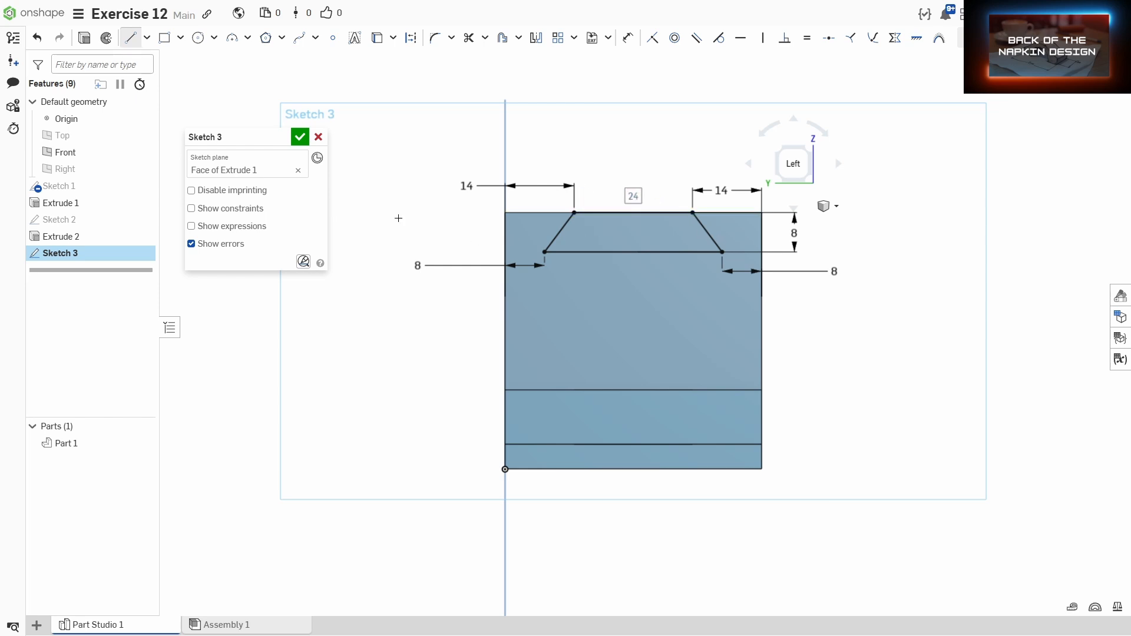
Step: Finish the sketch and start an Extrude set to Remove using the trapezoid region as the profile
left_click(299, 136)
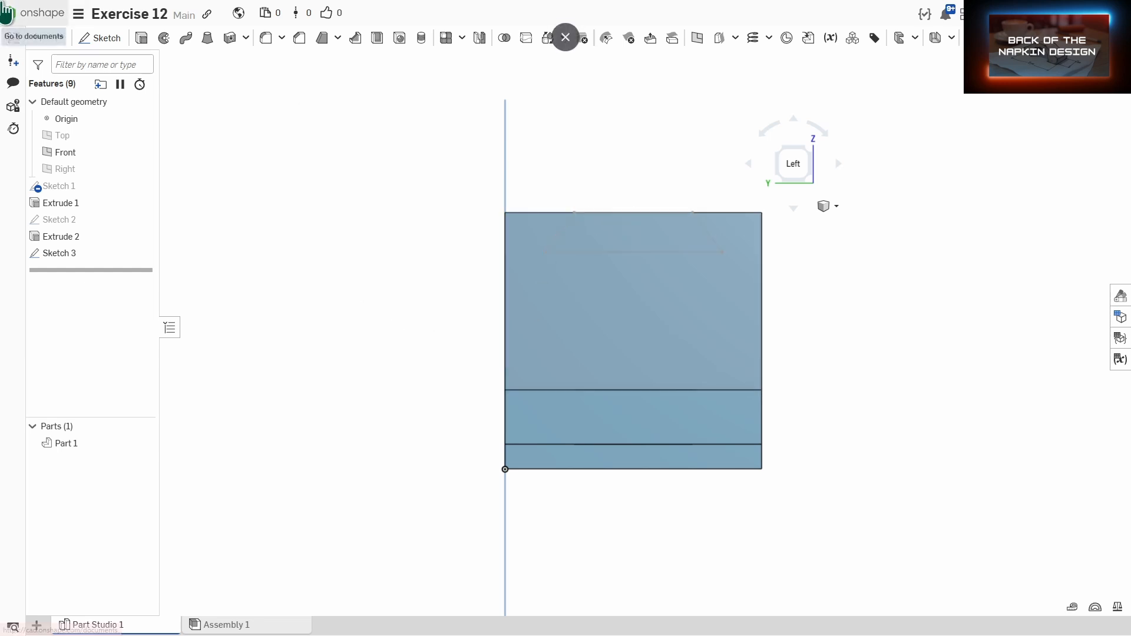
left_click(142, 39)
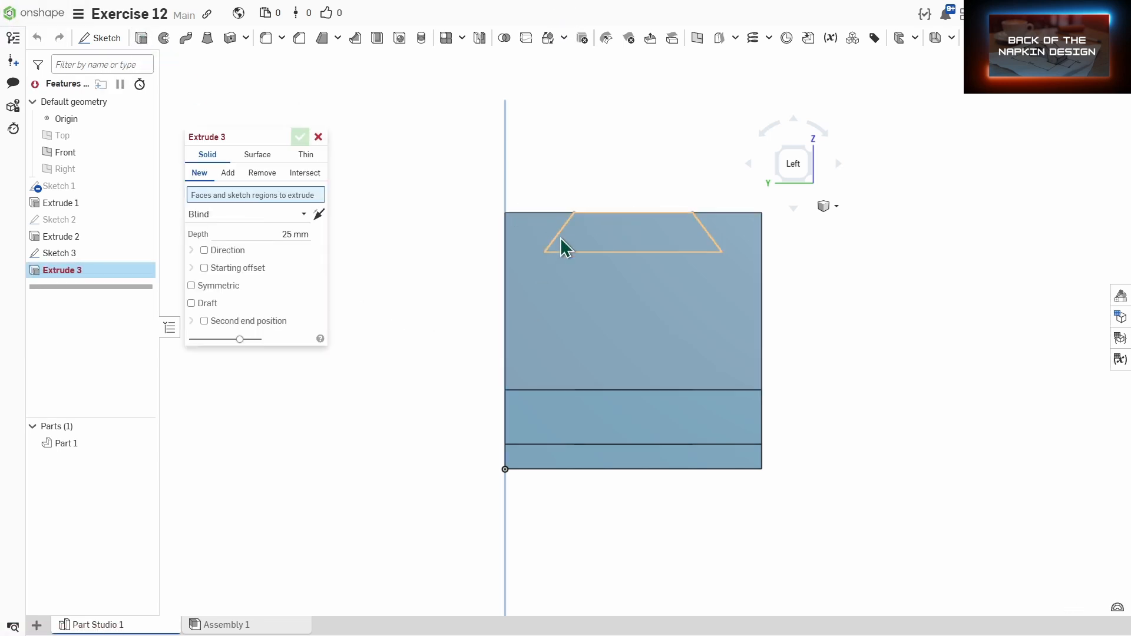
left_click(582, 236)
right_click_drag(698, 277, 637, 286)
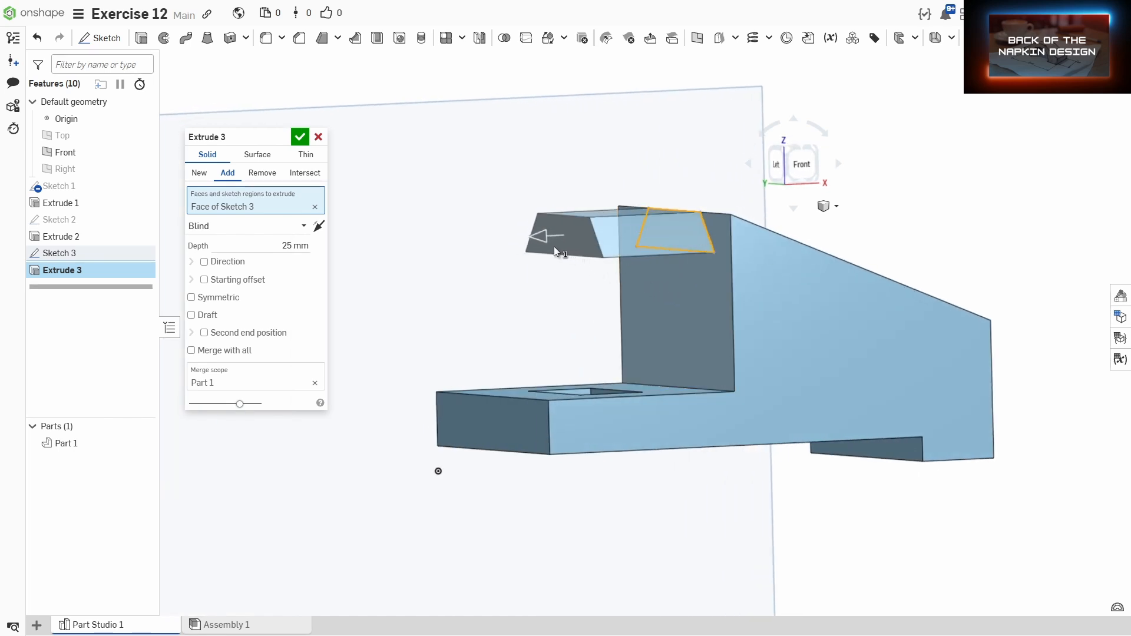
left_click_drag(542, 236, 878, 219)
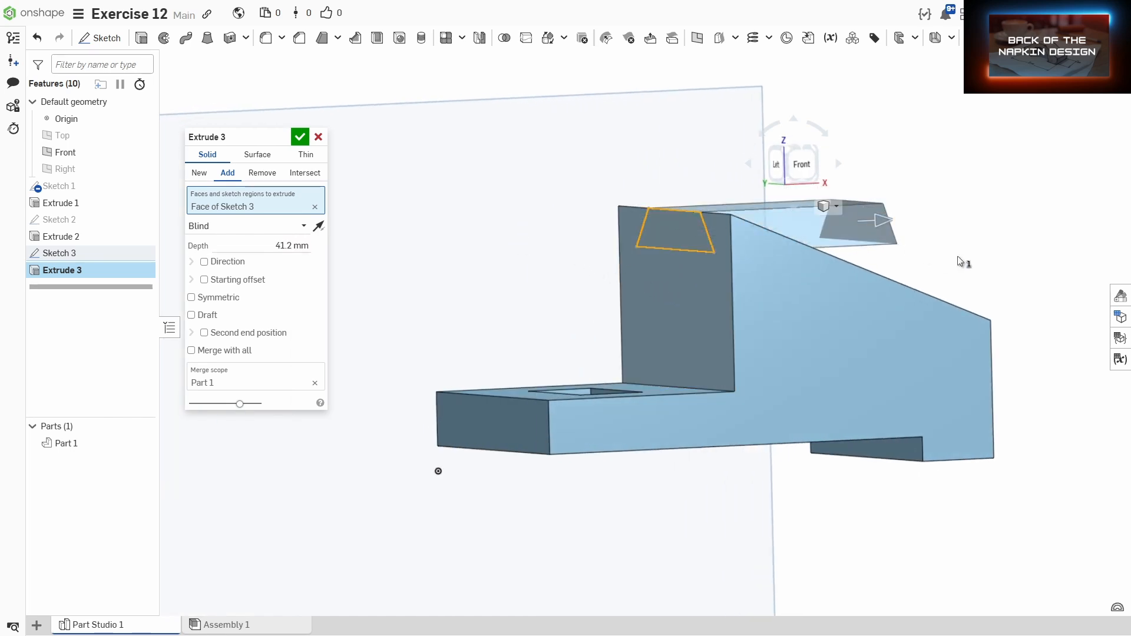
right_click_drag(957, 256, 931, 271)
right_click_drag(677, 272, 613, 242)
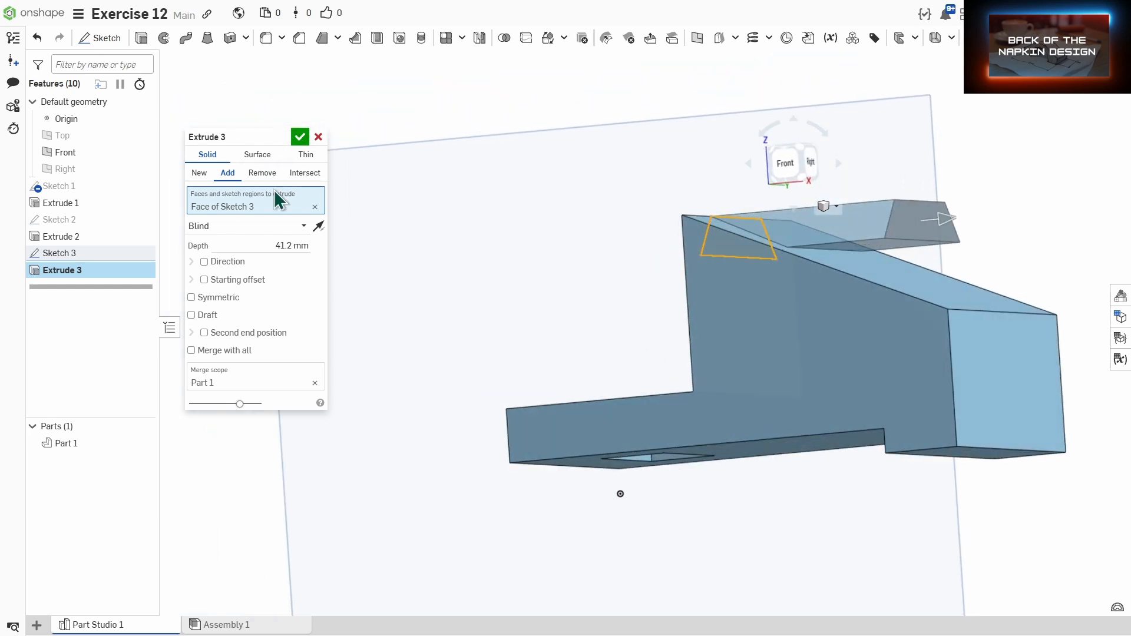
left_click(261, 173)
Step: Set the cut's extrude direction along the back wall's sloped top edge
right_click_drag(532, 260, 570, 271)
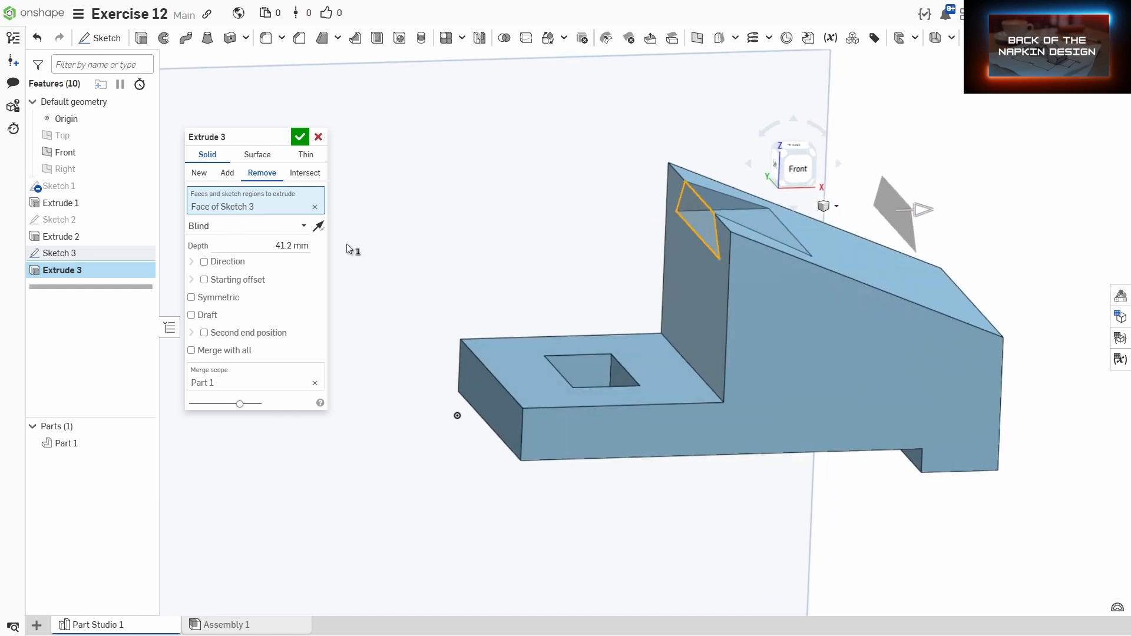
left_click(205, 262)
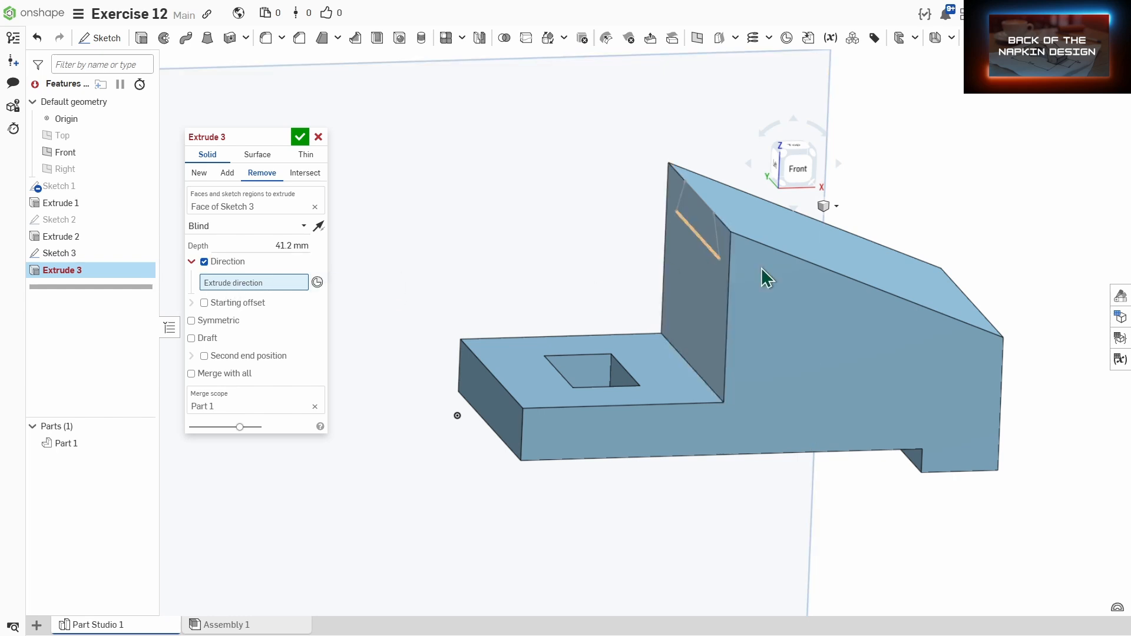
left_click(870, 283)
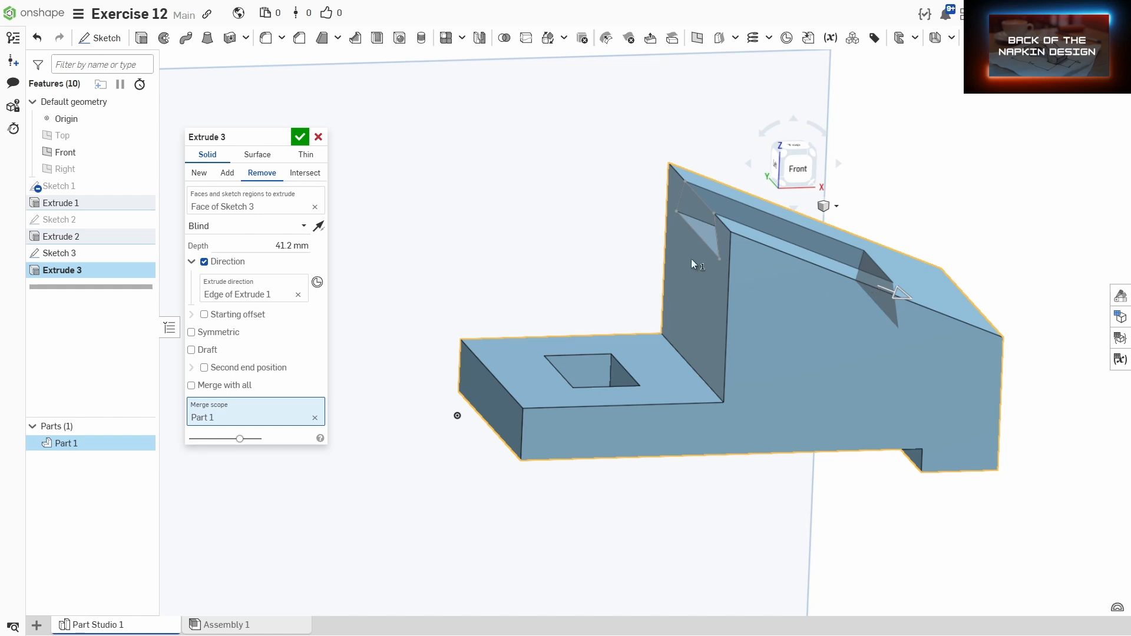
left_click_drag(903, 294, 1031, 344)
right_click_drag(1045, 405, 1014, 398)
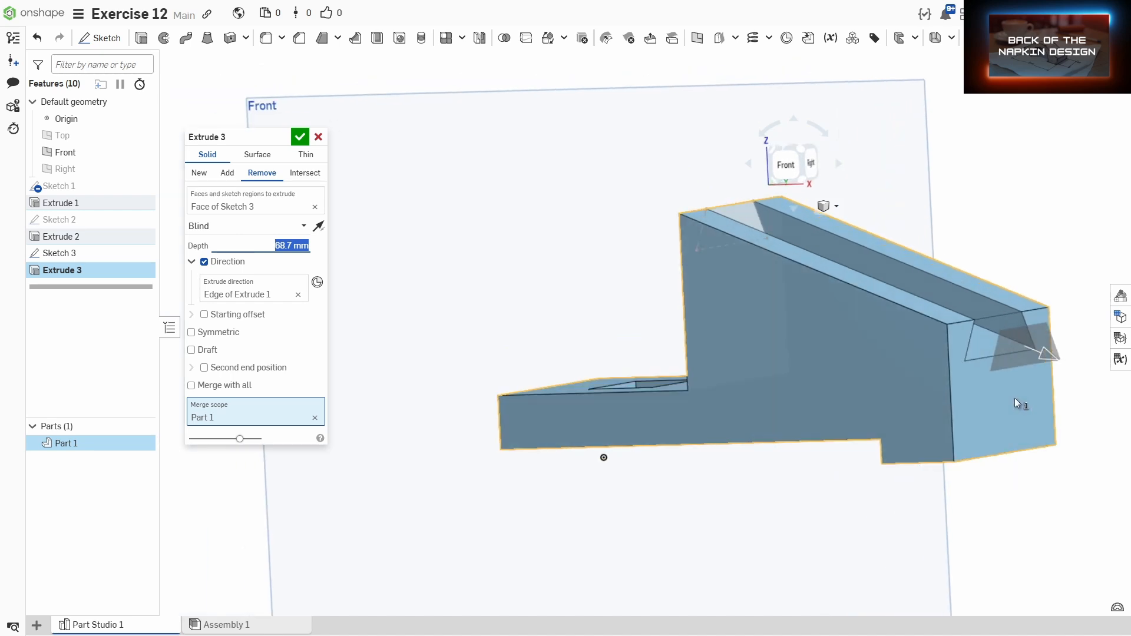
Step: Extend the cut up to the wall's far end face and confirm the extrude
left_click(234, 229)
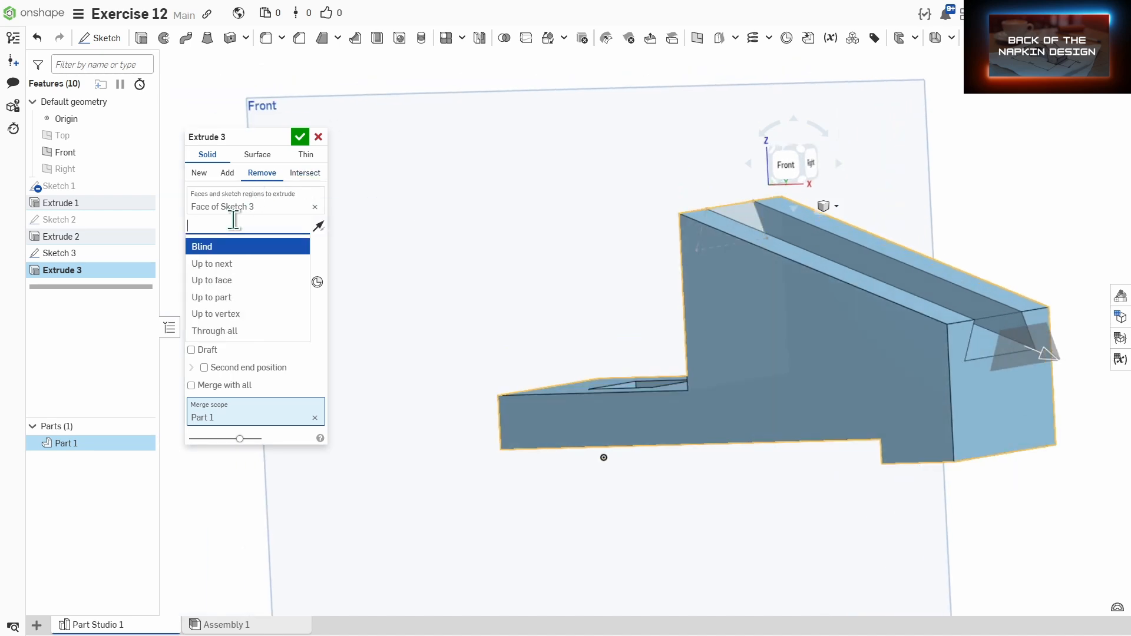
left_click(225, 281)
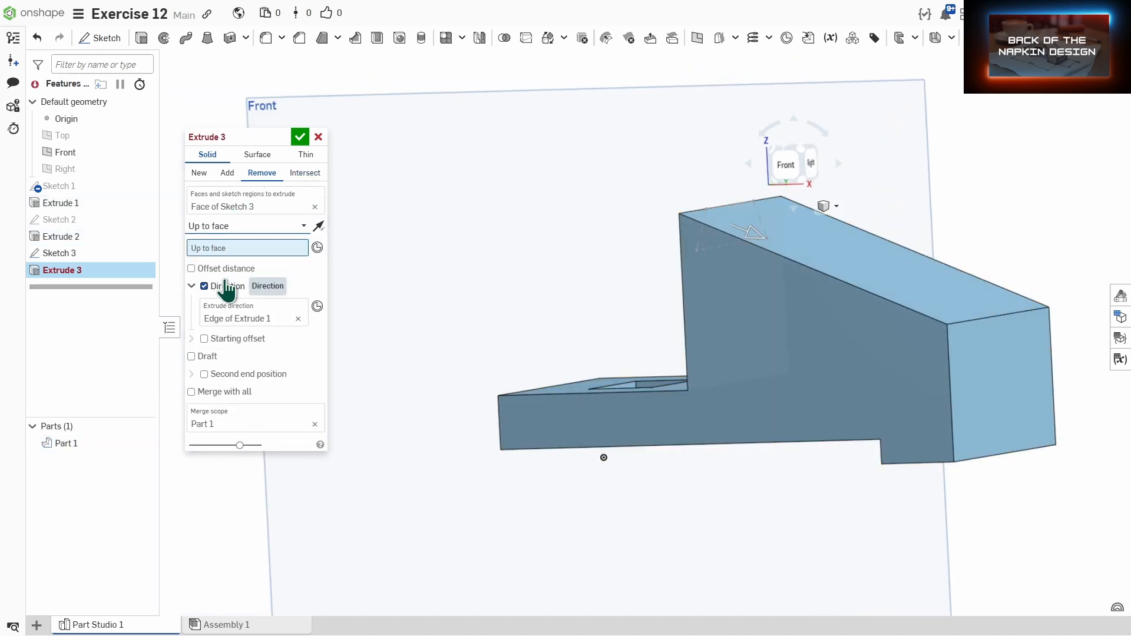
left_click(982, 380)
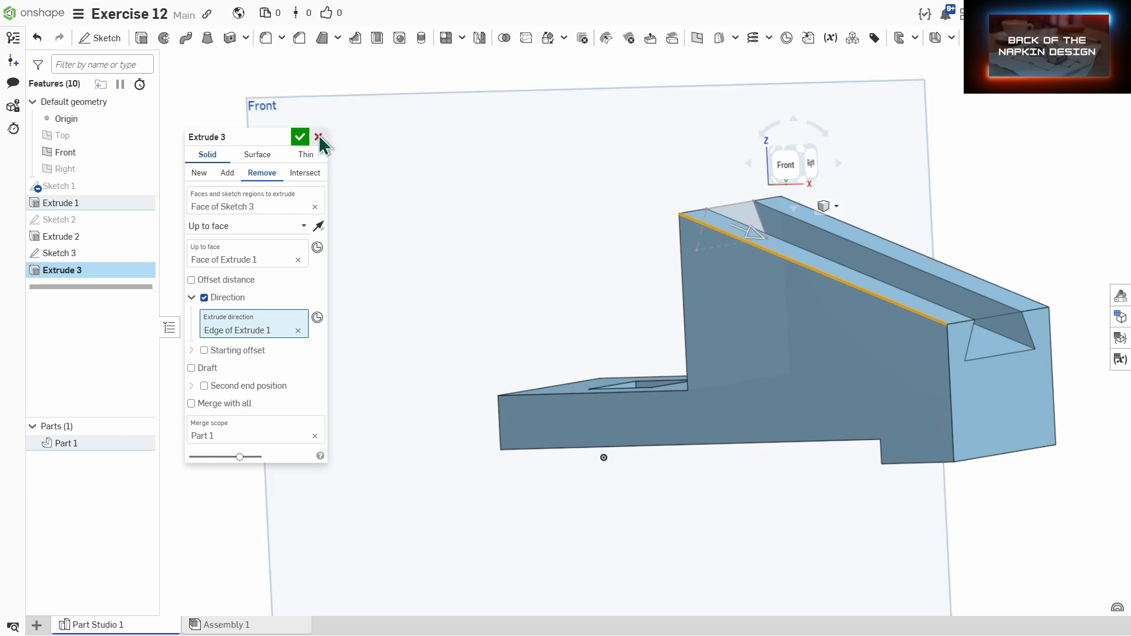
left_click(300, 137)
Step: Hide the Front plane and switch to an isometric view of the finished part
right_click_drag(532, 206, 589, 224)
left_click(576, 89)
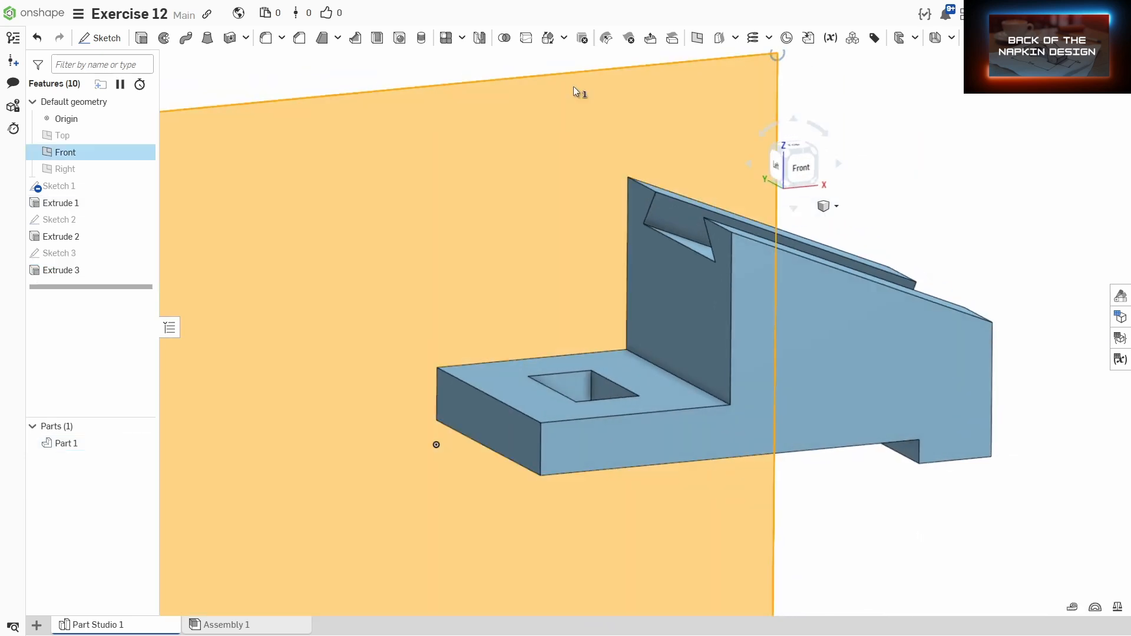
key("y")
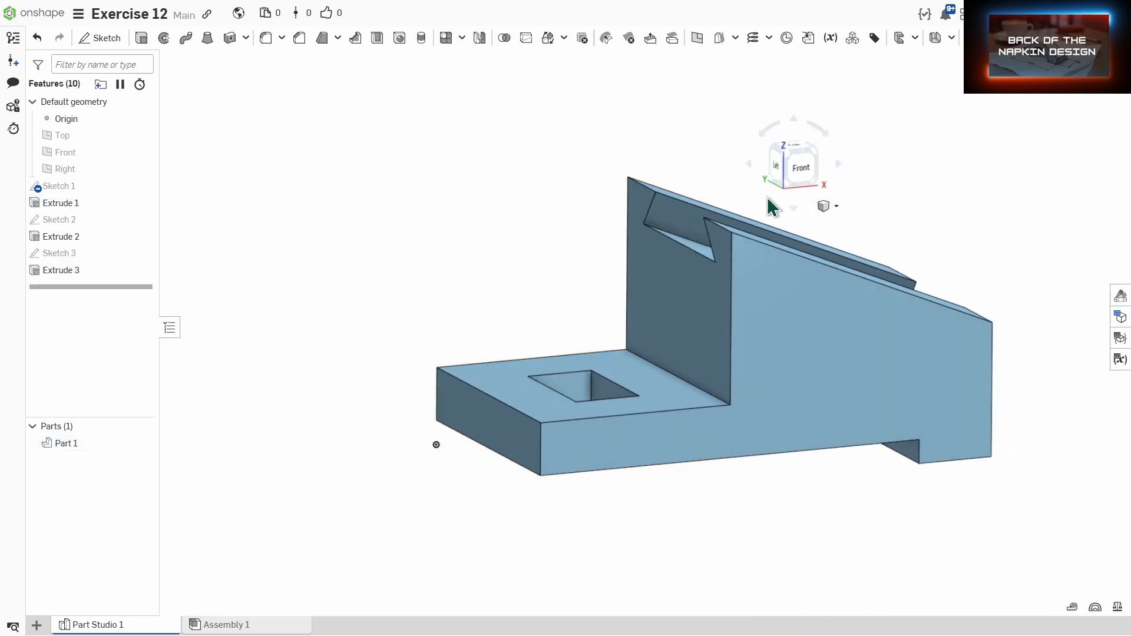
left_click(785, 150)
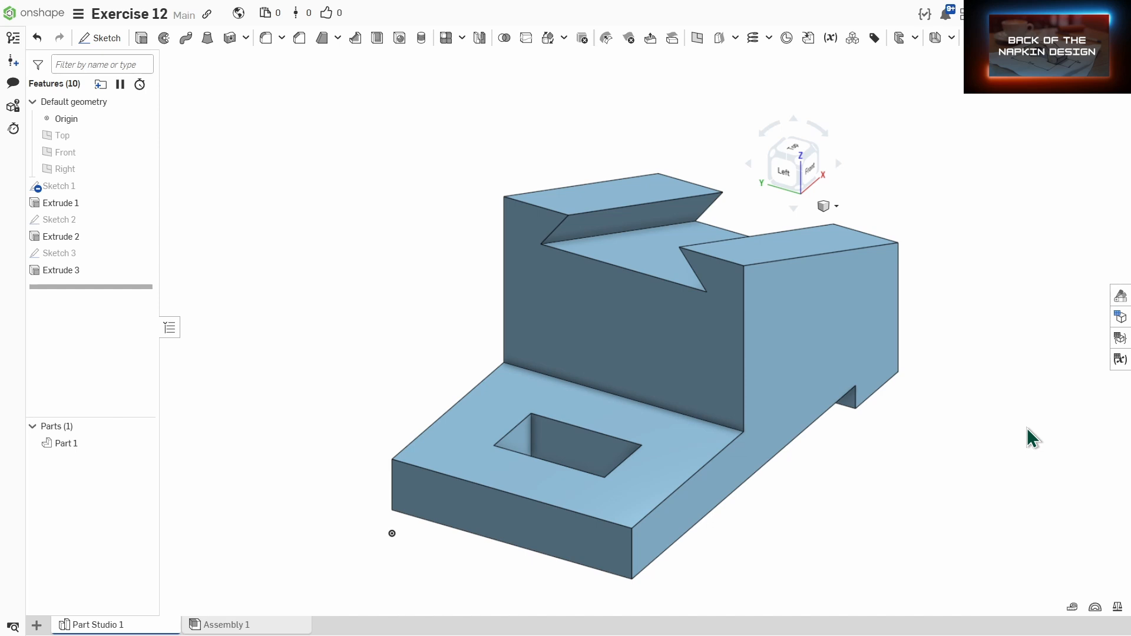
Step: Create a new drawing from the ANSI millimetre template with no views
key("F11")
left_click(36, 625)
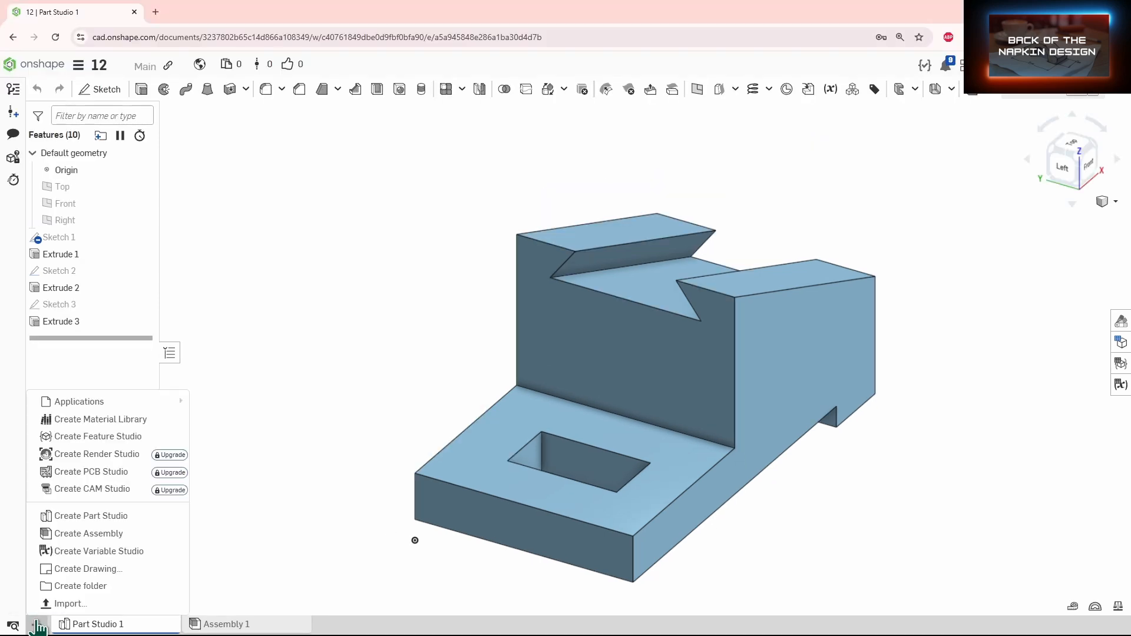
left_click(71, 569)
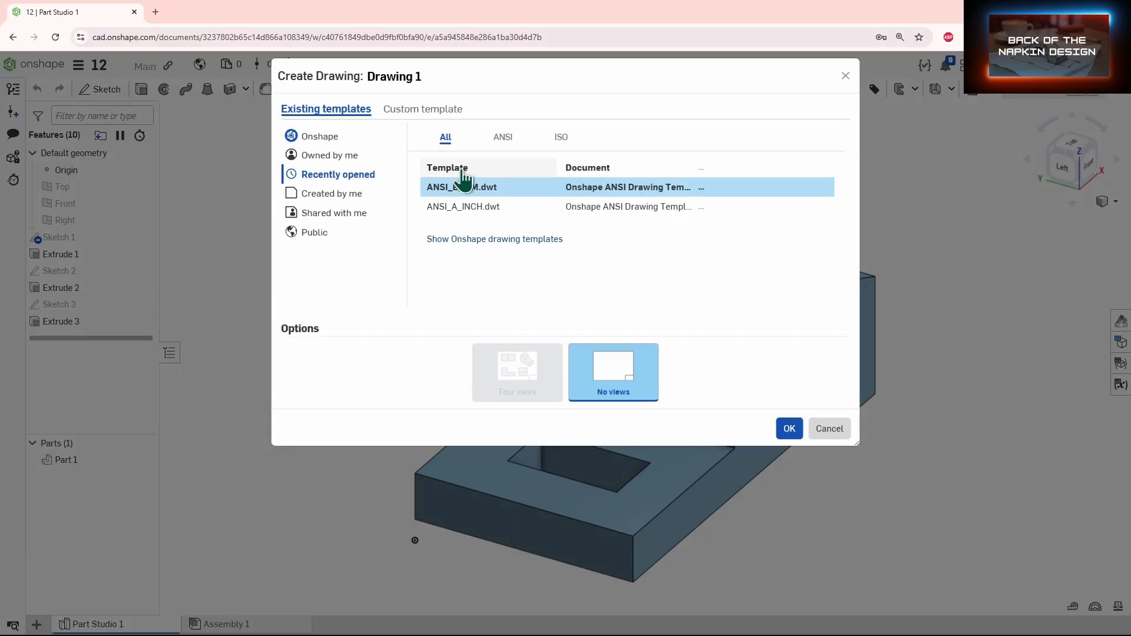
left_click(790, 431)
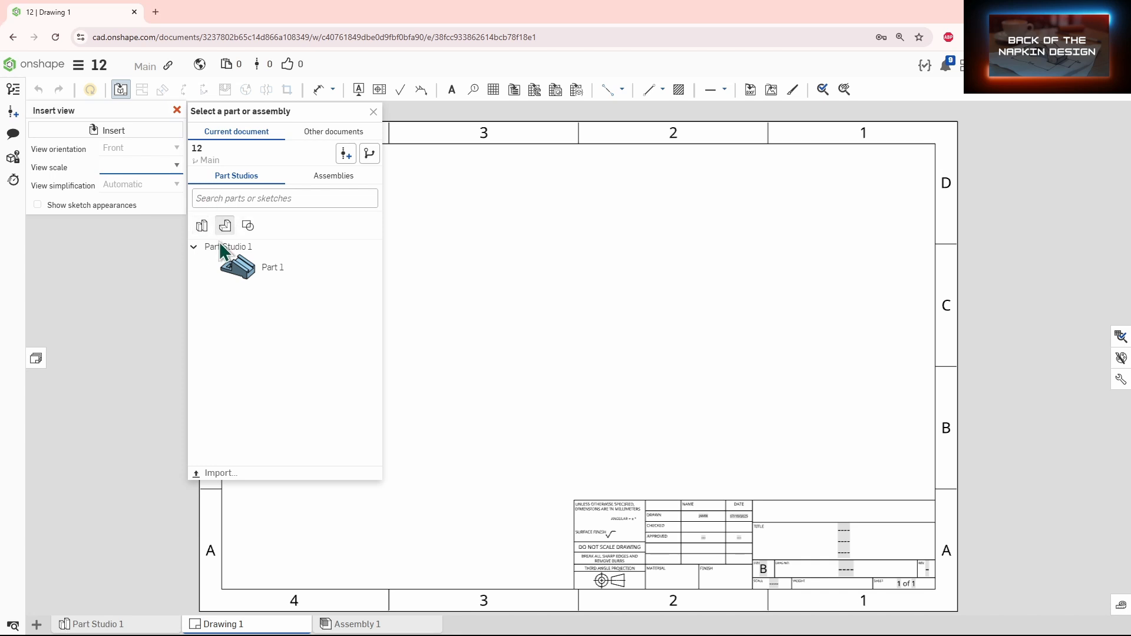
Step: Place Part 1's front view on the sheet and project the right and top views from it
left_click(249, 266)
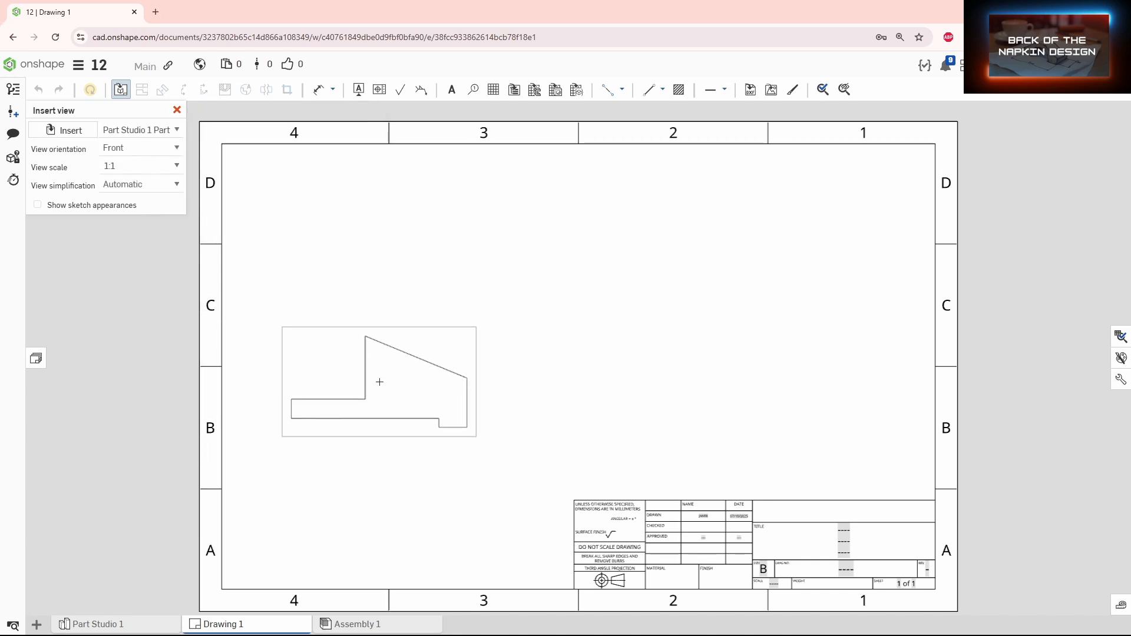
left_click(380, 382)
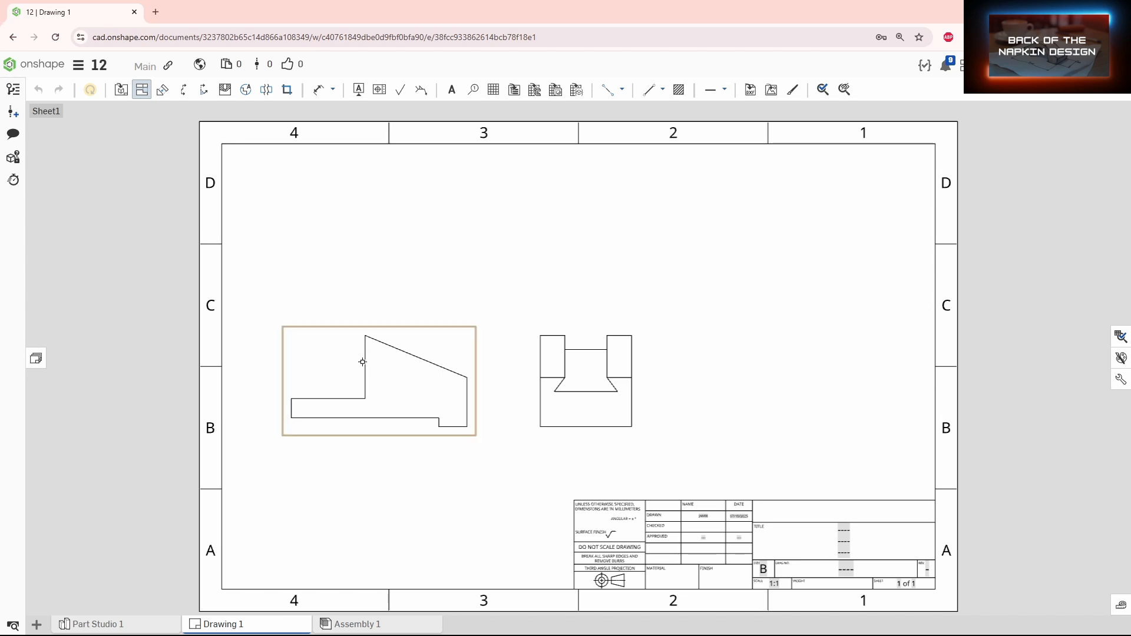
left_click_drag(361, 359, 381, 229)
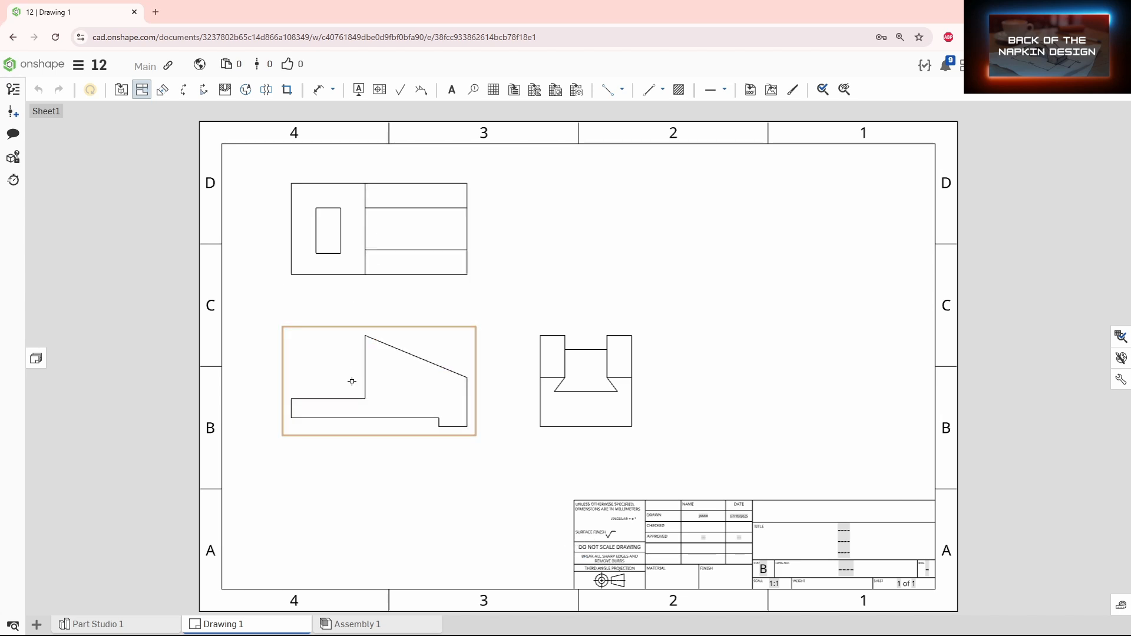
Step: Insert an isometric view at the sheet's upper right and reposition the right and front views
left_click(120, 90)
left_click(118, 148)
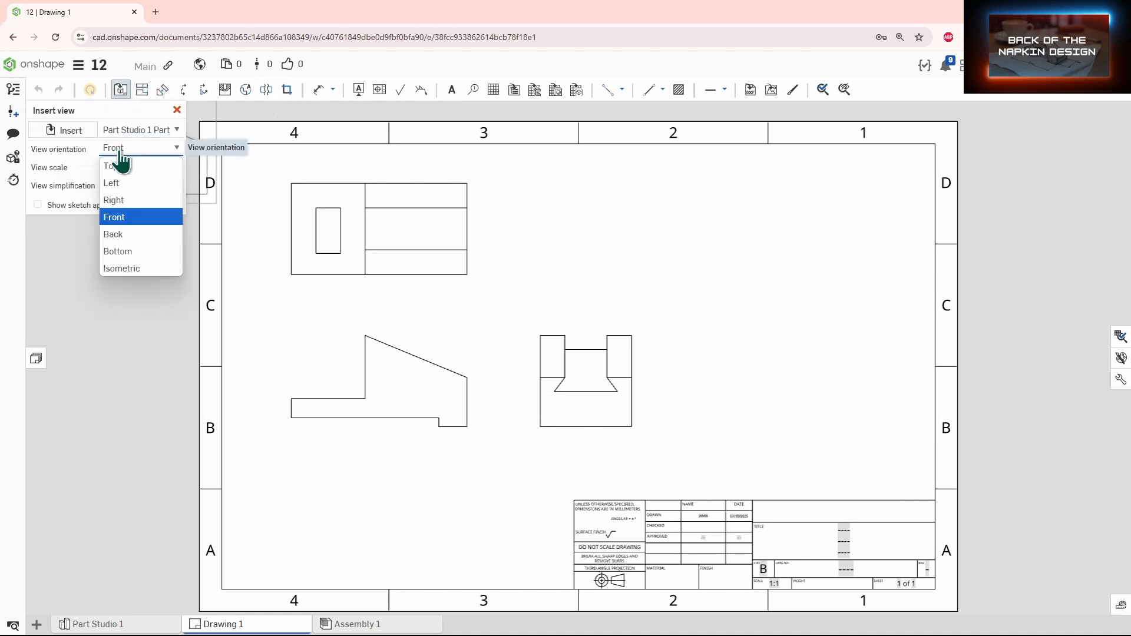
left_click(124, 269)
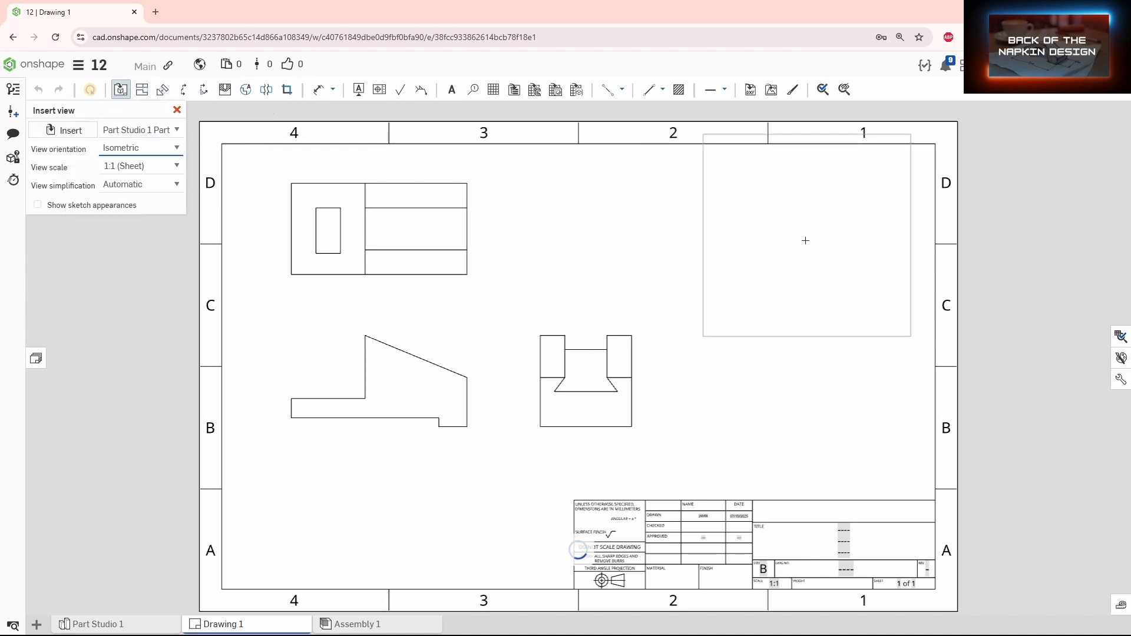
left_click(832, 244)
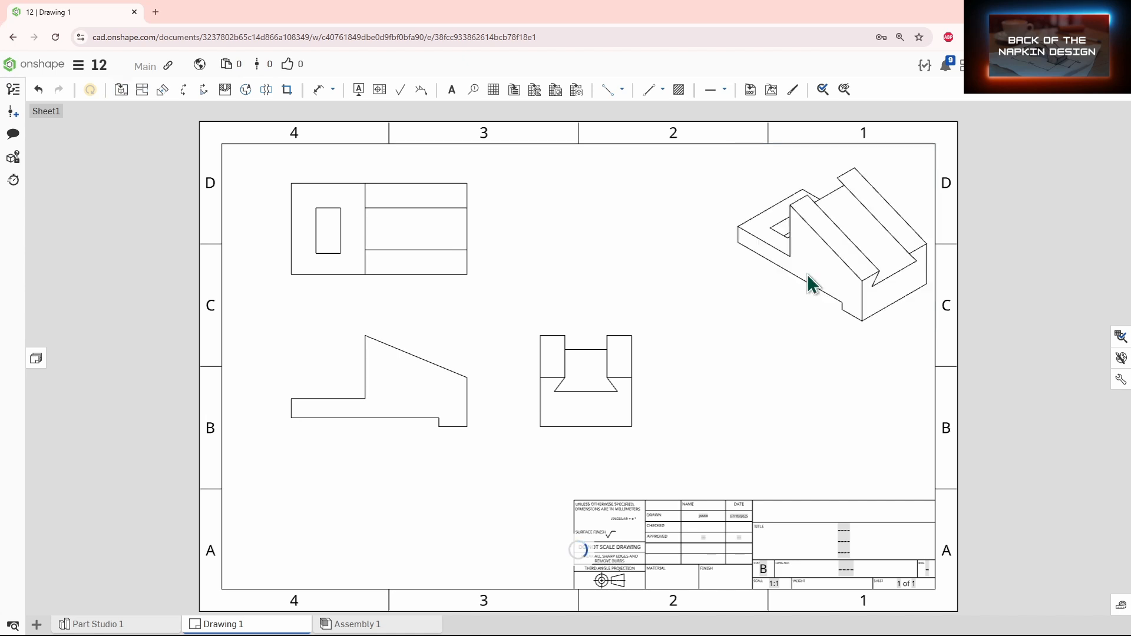
left_click_drag(551, 418, 592, 429)
left_click_drag(425, 454, 424, 472)
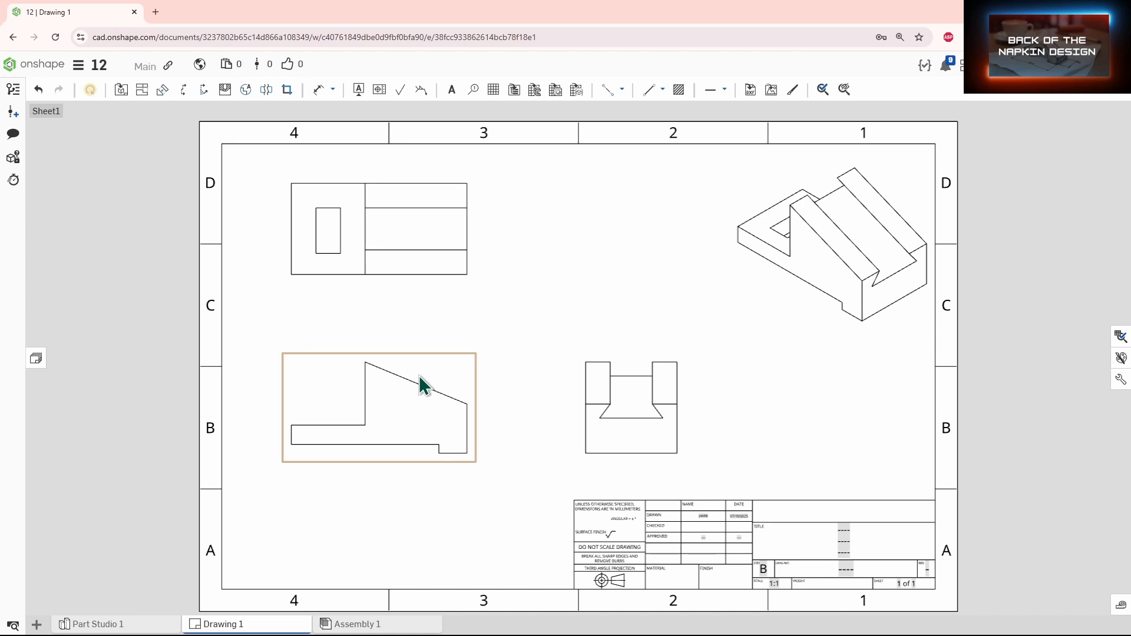
Step: Dimension the front view's bottom step width and overall length
key("d")
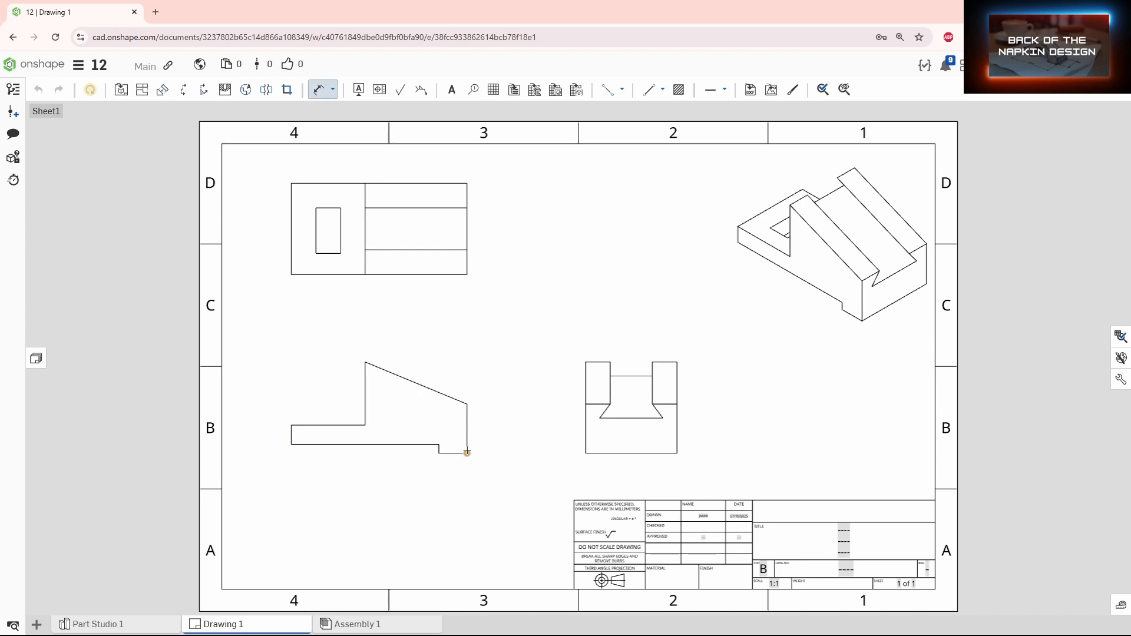
left_click(439, 453)
left_click(443, 471)
left_click(467, 432)
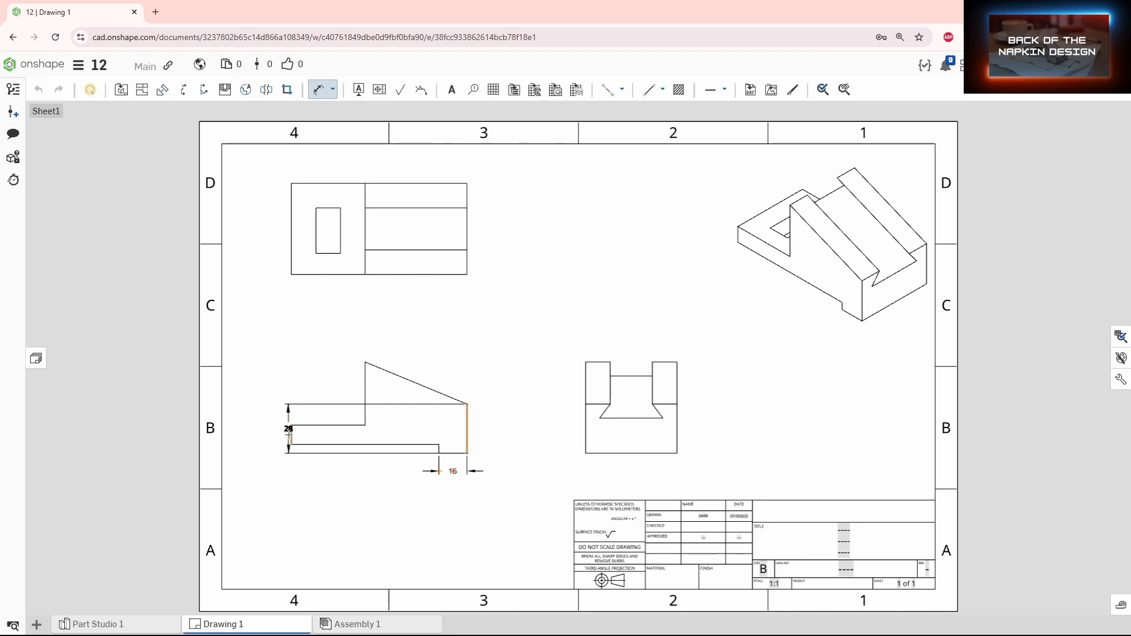
left_click(291, 433)
left_click(397, 497)
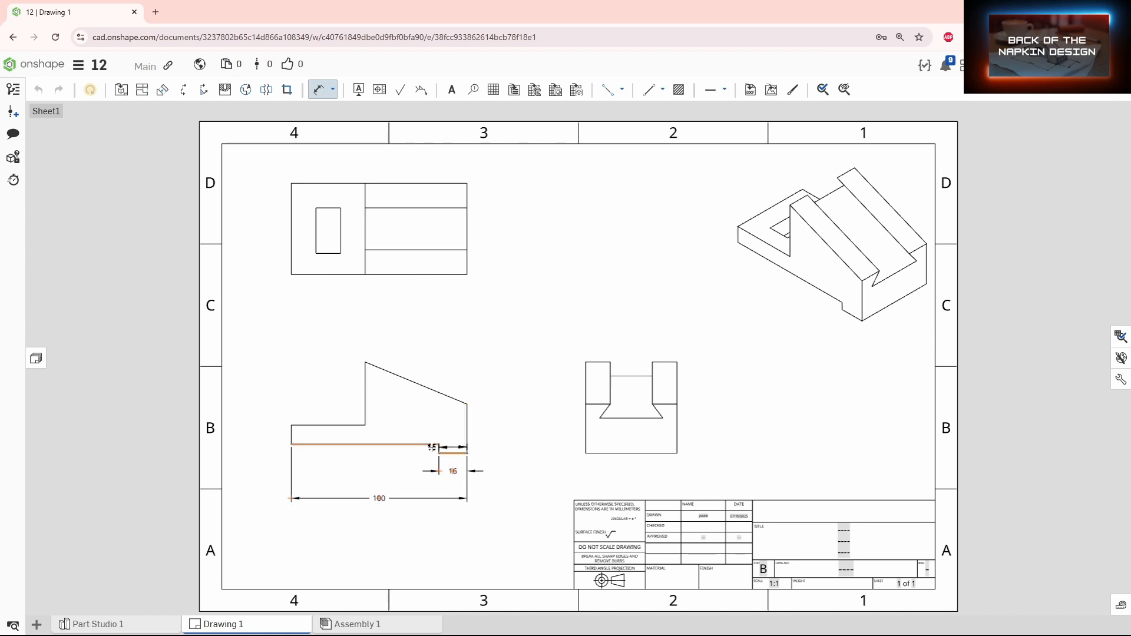
Step: Dimension the front view's step height, right end height and overall height
left_click(500, 420)
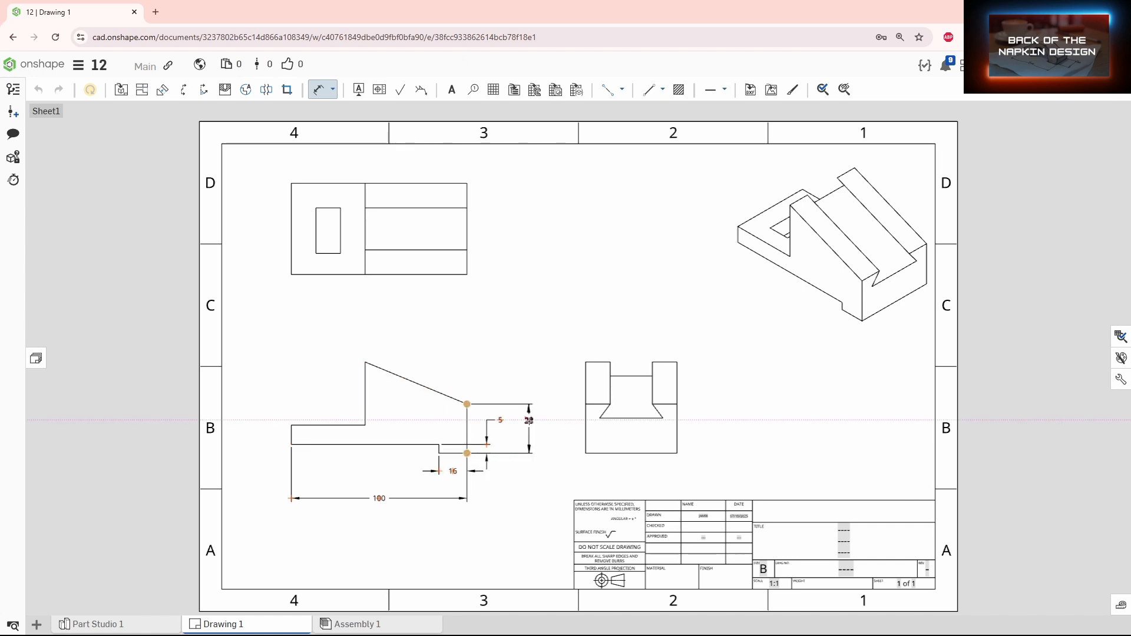
left_click(519, 428)
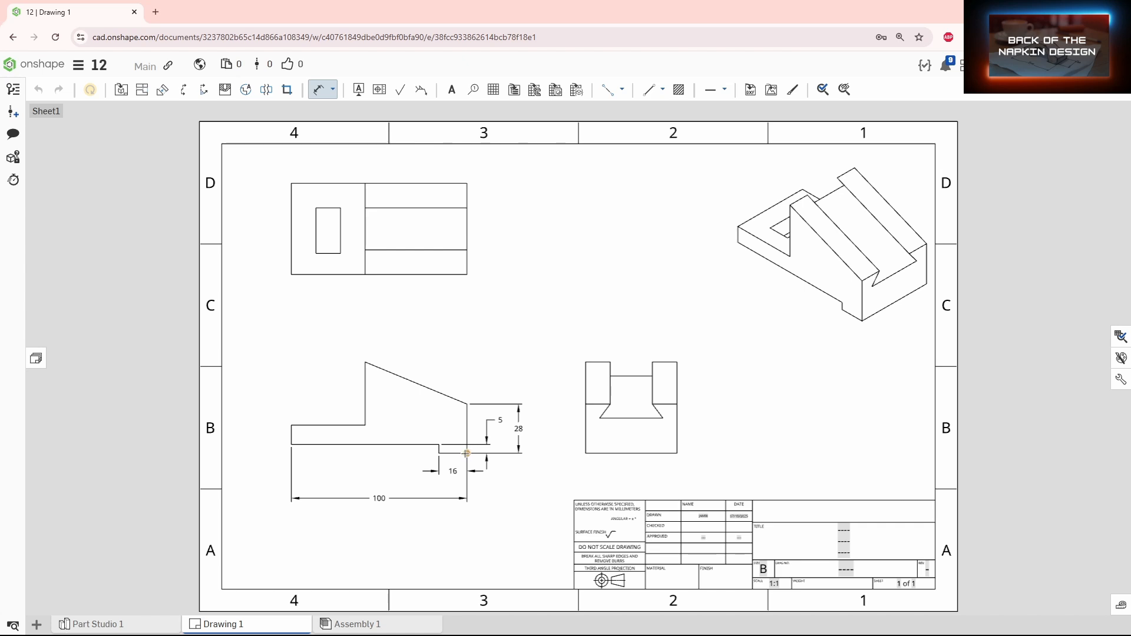
left_click(366, 362)
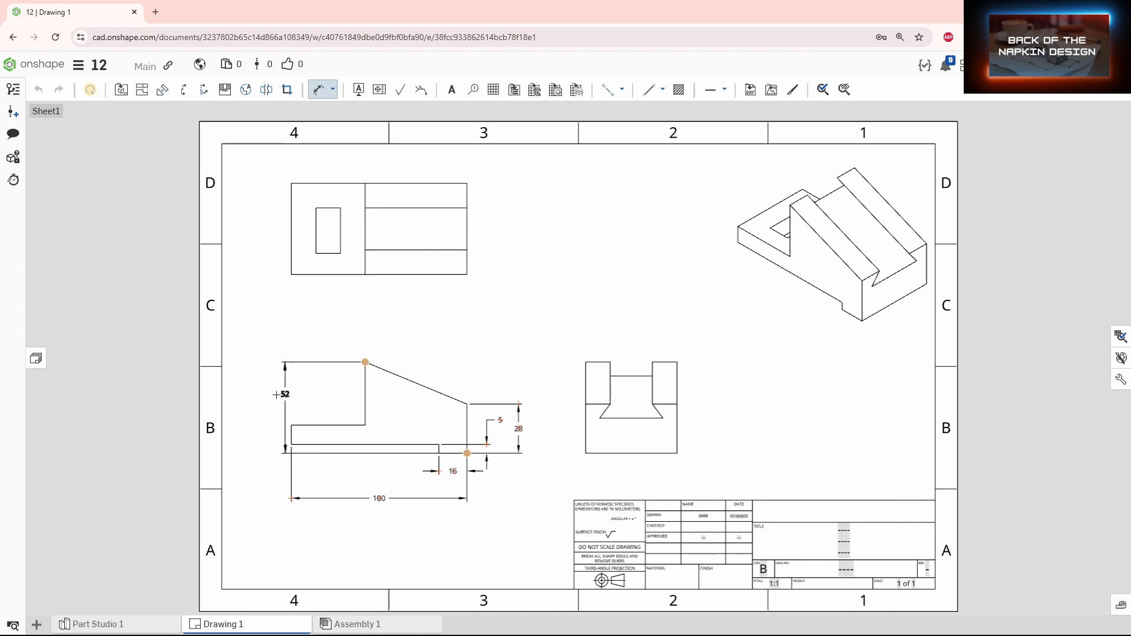
left_click(264, 407)
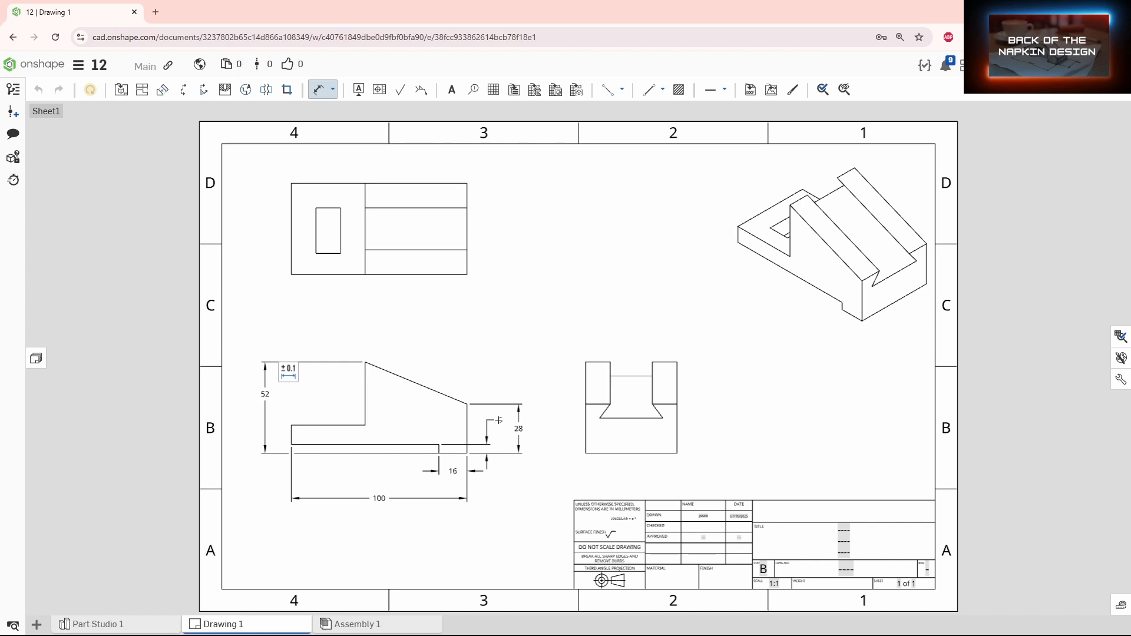
key("Escape")
Step: Move the small step-height dimension to the front view's left side
left_click(499, 420)
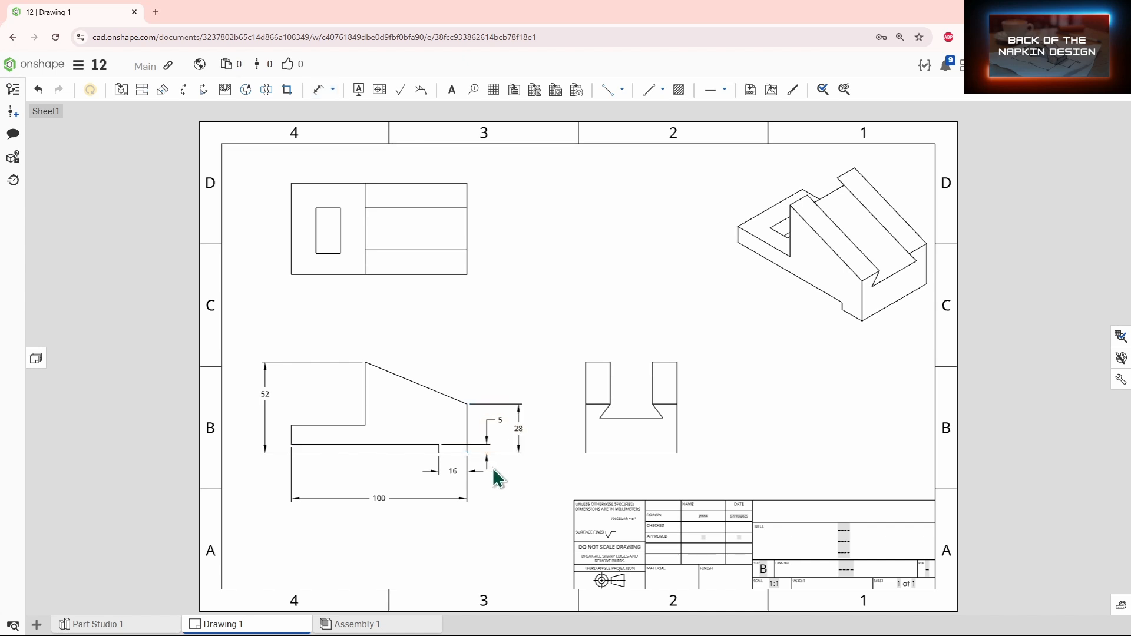
left_click_drag(497, 430, 322, 439)
left_click_drag(444, 442, 490, 424)
left_click(252, 470)
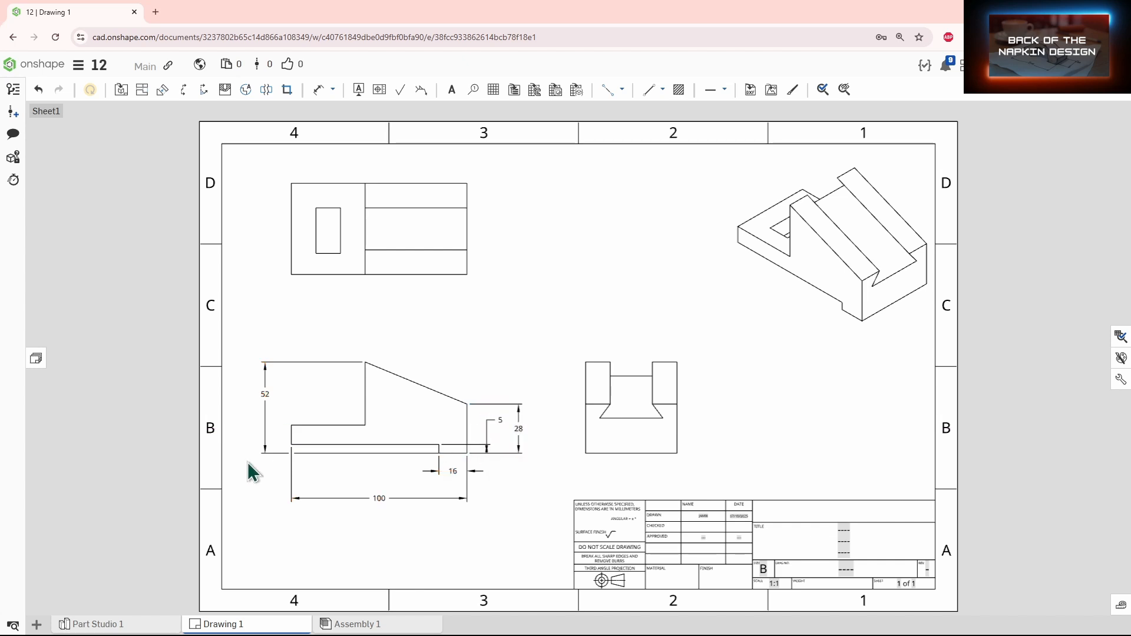
left_click(295, 443)
left_click_drag(487, 446, 278, 429)
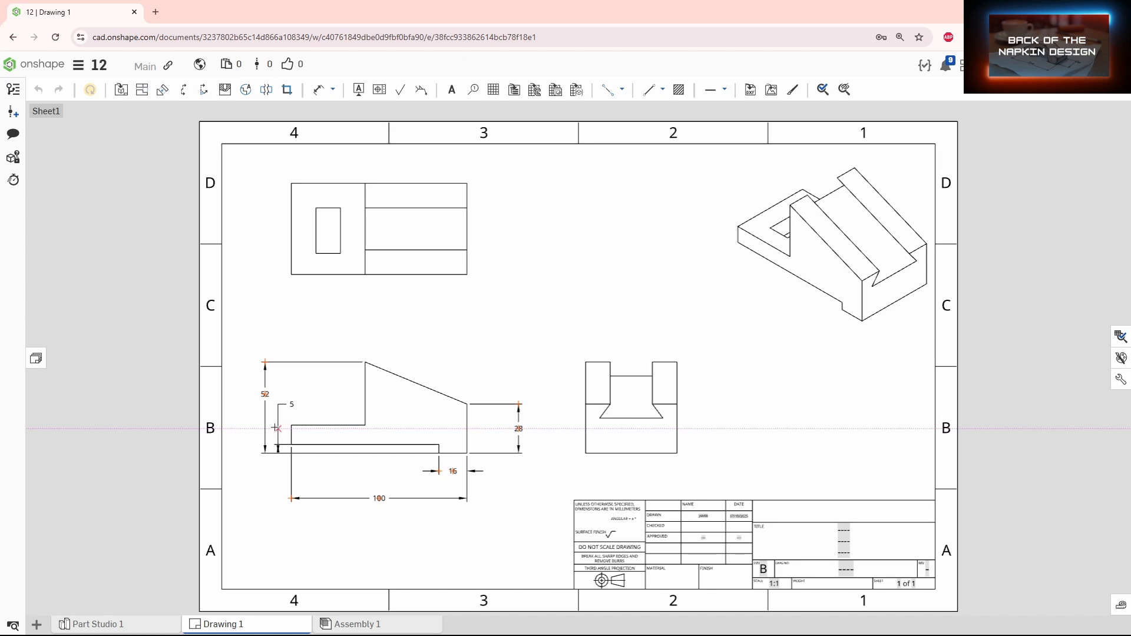
Step: Move the 52 and 5 dimensions further left of the front view
left_click_drag(257, 391, 234, 403)
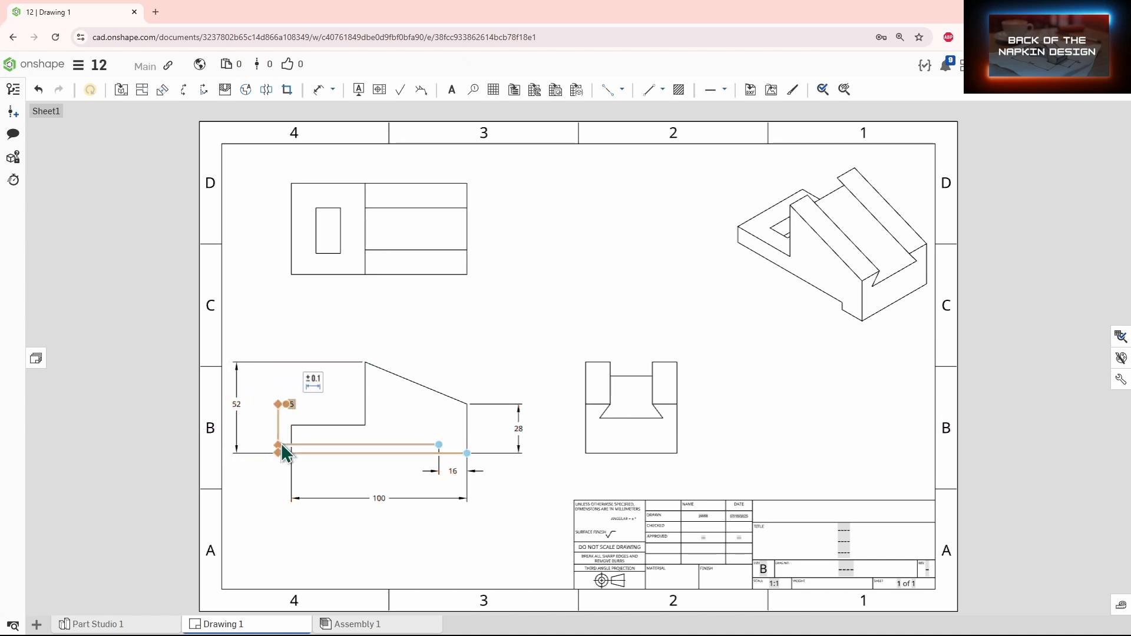
left_click_drag(279, 443, 251, 446)
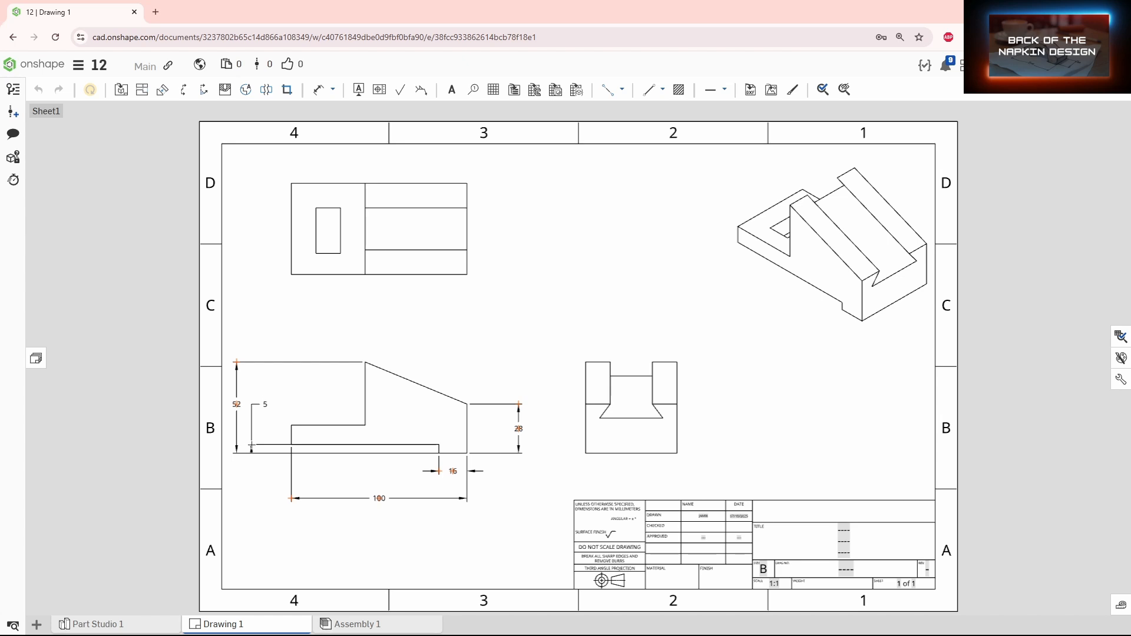
left_click(246, 531)
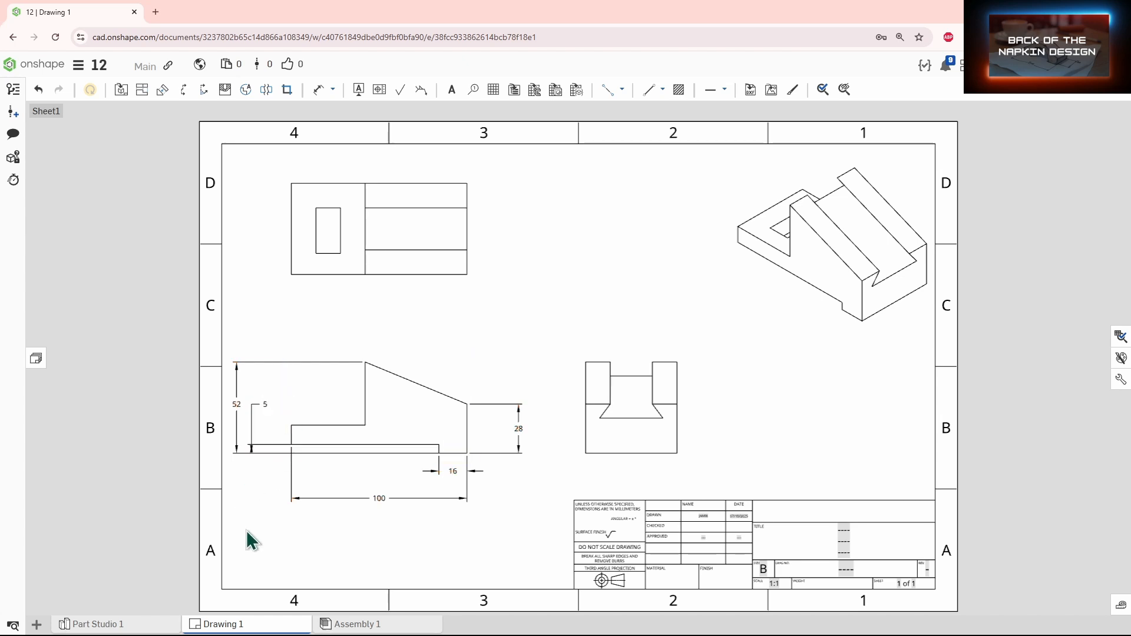
Step: Dimension the vertical distance from the front view's thin bottom step to the upper step top
key("d")
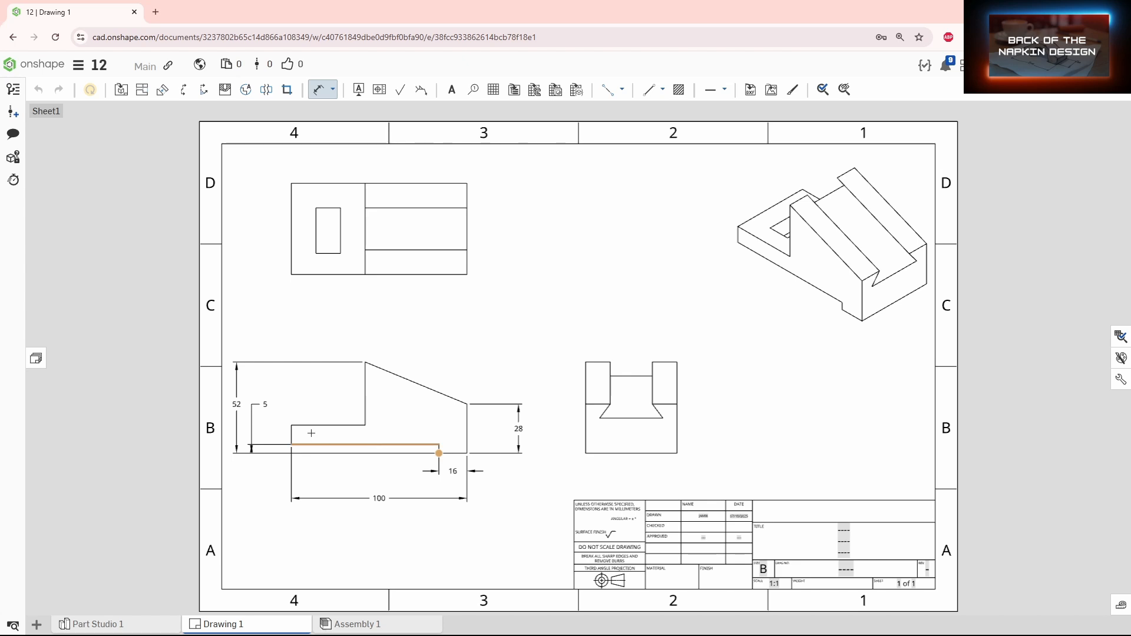
left_click(291, 425)
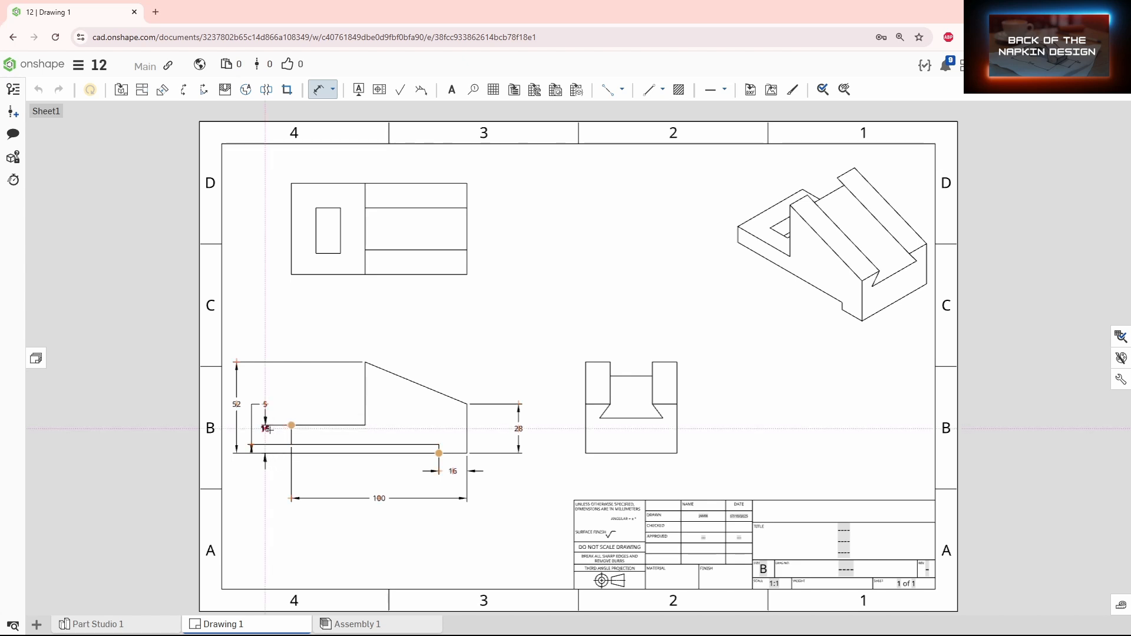
left_click(268, 430)
key("Escape")
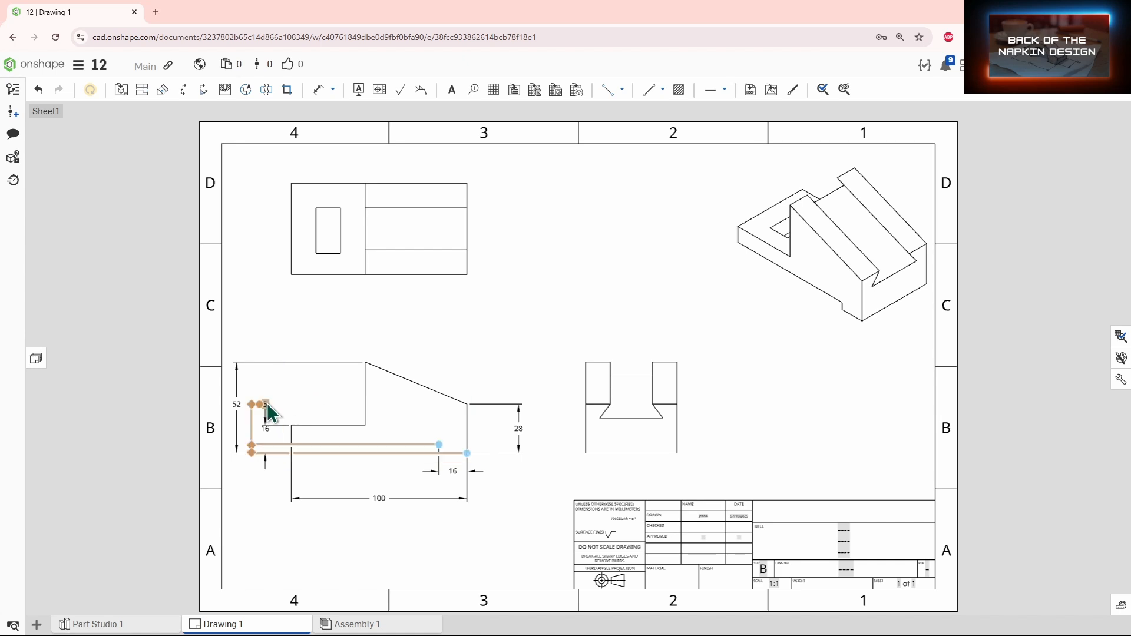
Step: Rearrange the 16 and 5 dimensions beside the front view's left end below the 52 dimension
left_click_drag(267, 403, 285, 398)
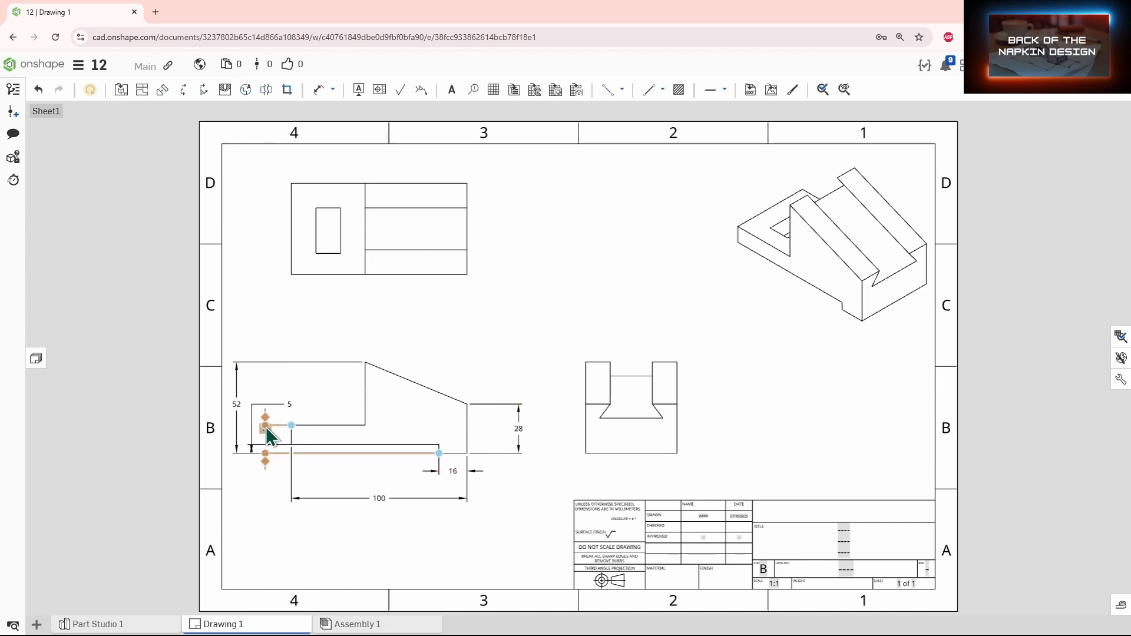
left_click_drag(268, 435, 243, 473)
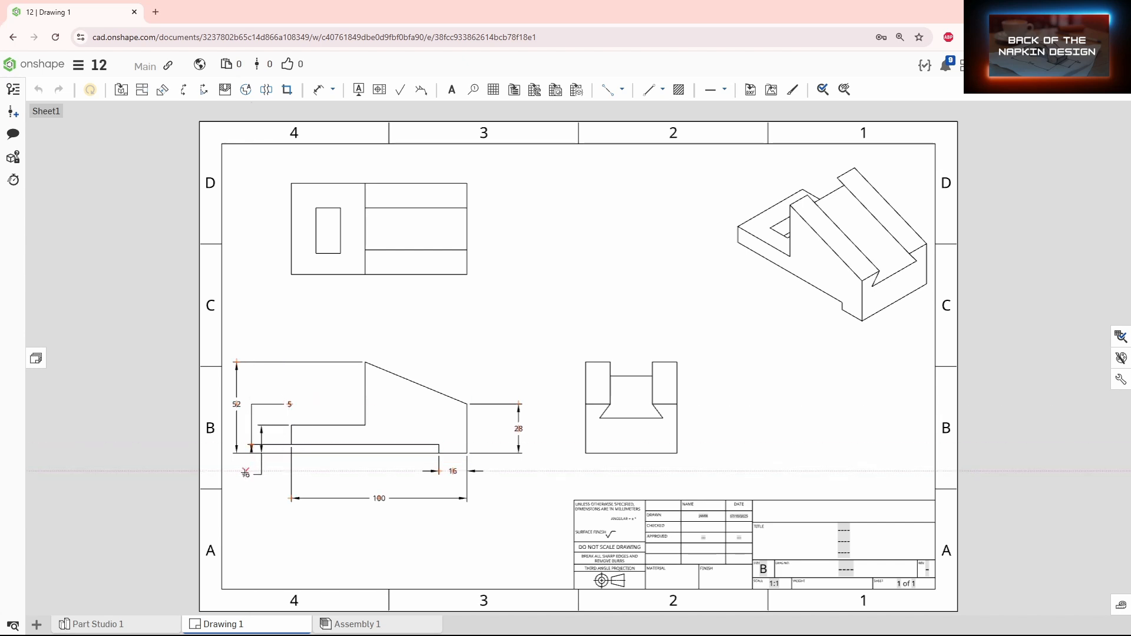
left_click(253, 407)
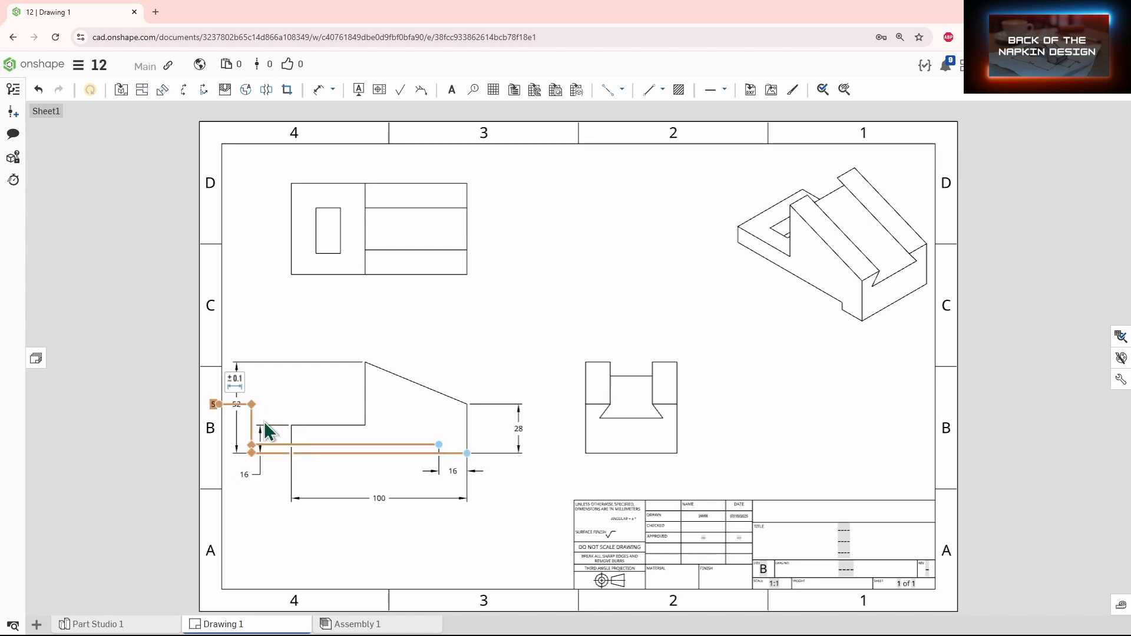
left_click_drag(252, 443, 286, 403)
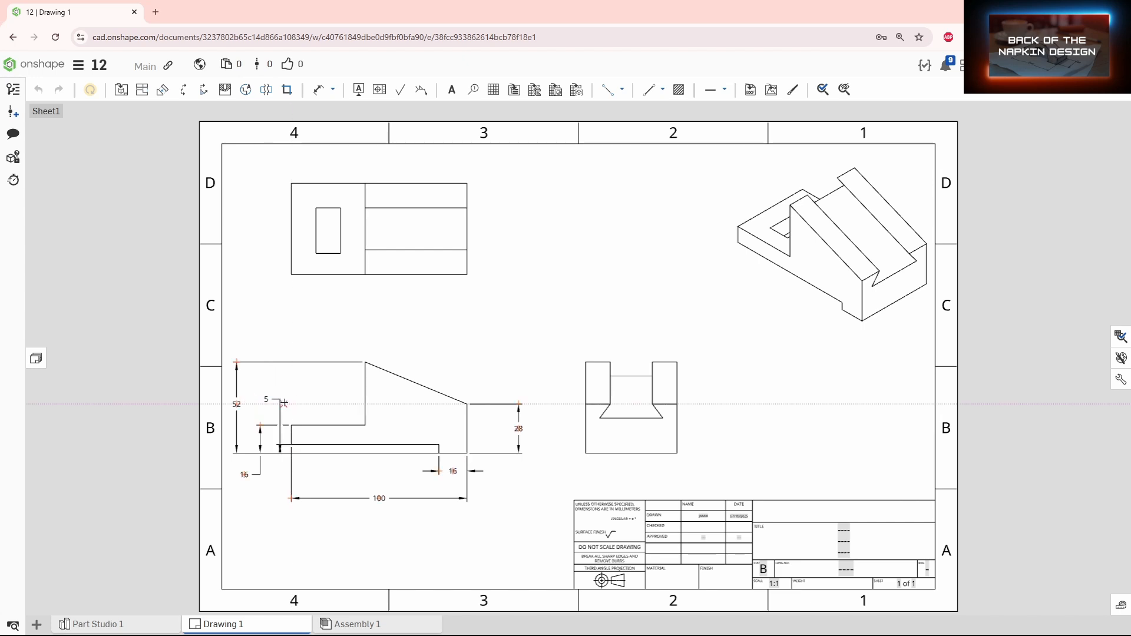
left_click_drag(257, 479, 252, 439)
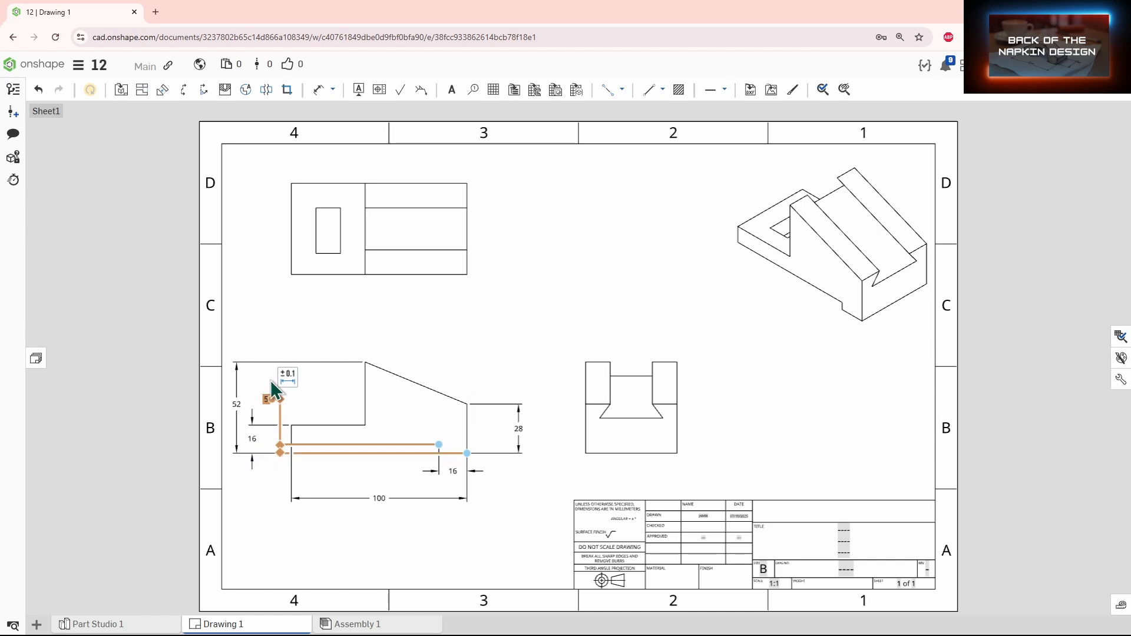
mouse_move(264, 407)
left_mouse_down()
mouse_move(254, 439)
mouse_move(261, 460)
mouse_move(282, 461)
left_mouse_up()
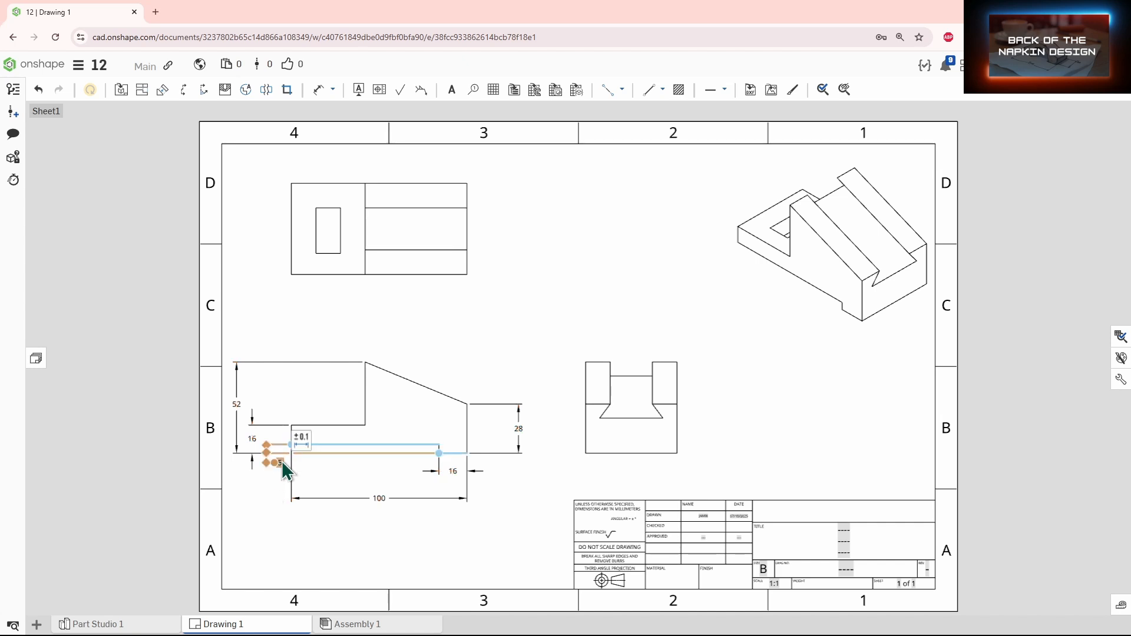
Step: Adjust the 5 dimension's leader and text position under the bottom step
scroll(268, 480, "up", 5)
scroll(262, 482, "up", 3)
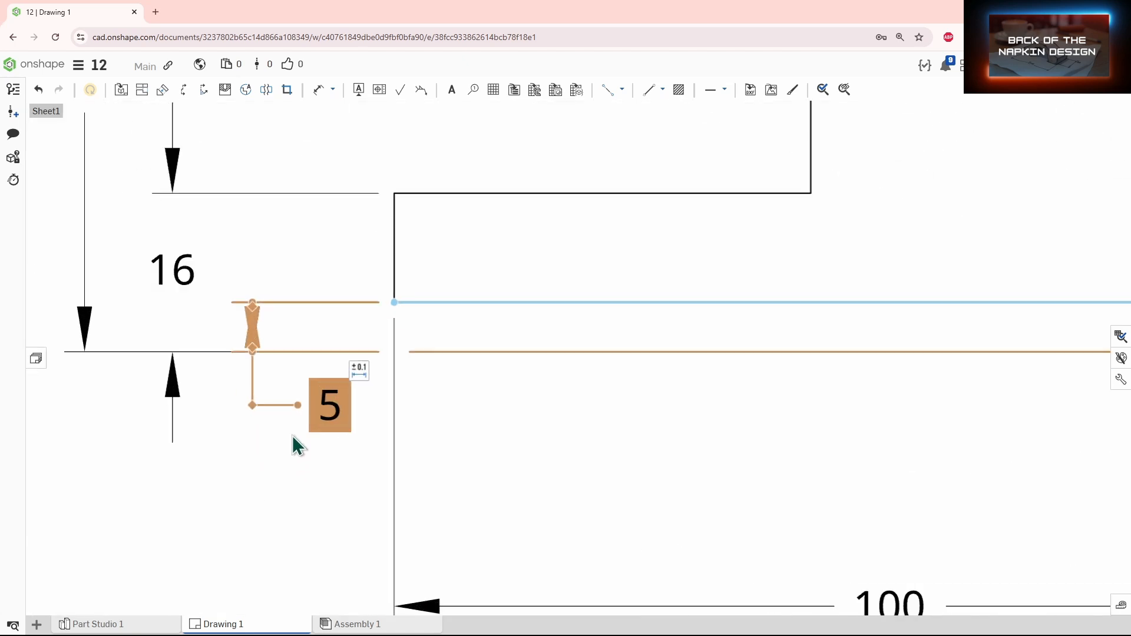
left_click(253, 399)
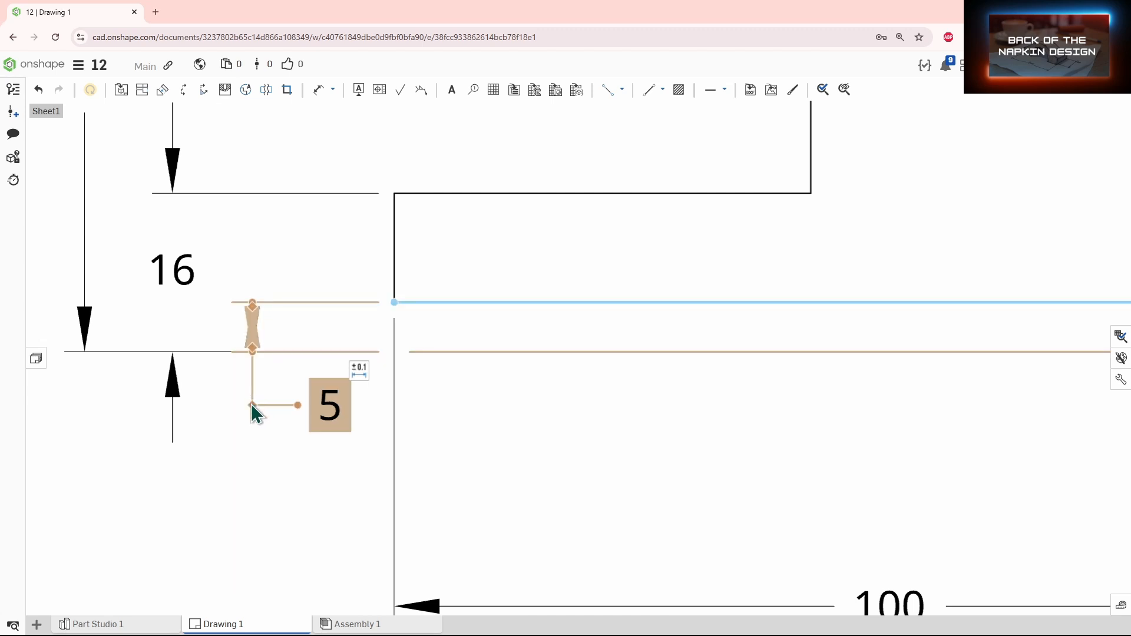
mouse_move(324, 413)
left_mouse_down()
mouse_move(294, 435)
mouse_move(321, 419)
left_mouse_up()
scroll(341, 402, "down", 3)
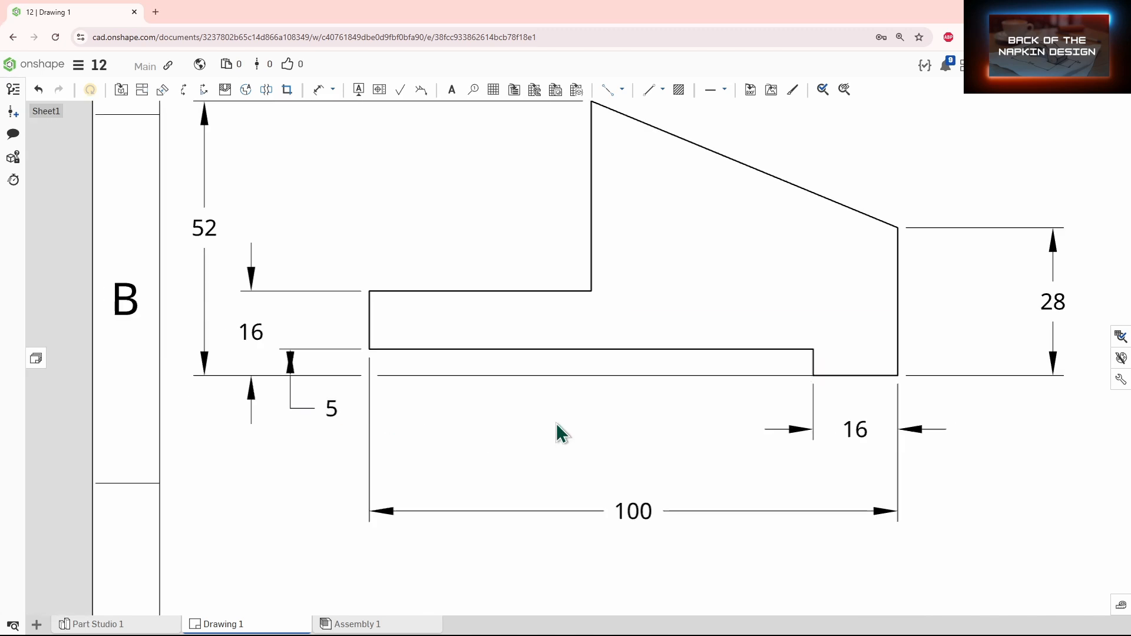
scroll(556, 423, "down", 5)
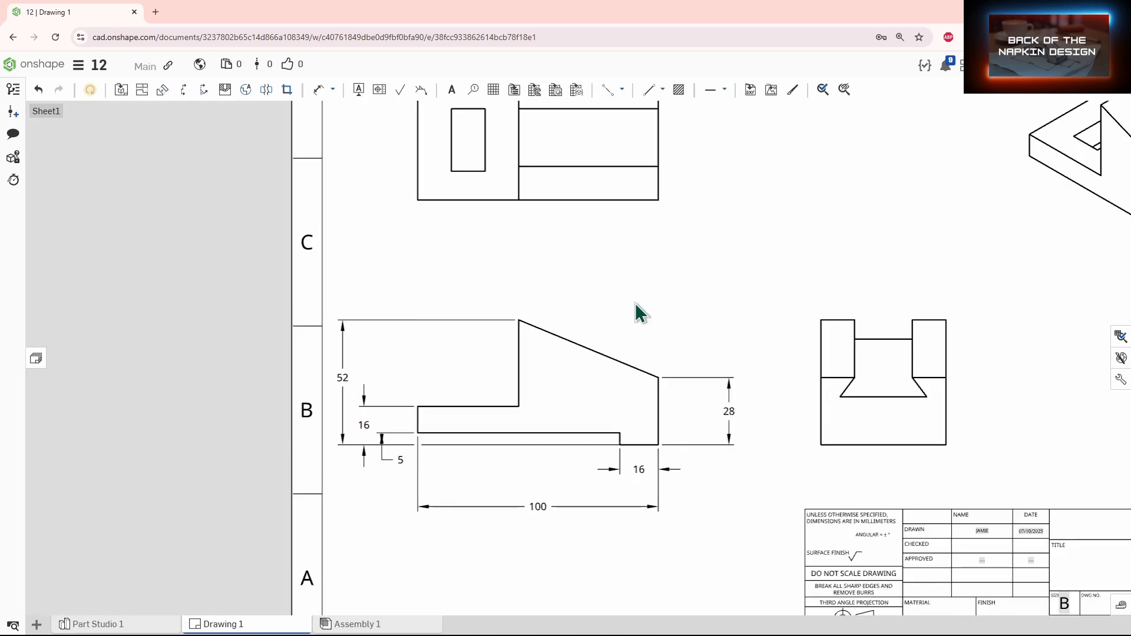
Step: Dimension the front view's sloped top width from the tall vertical edge to the right end
middle_click_drag(725, 259, 749, 288)
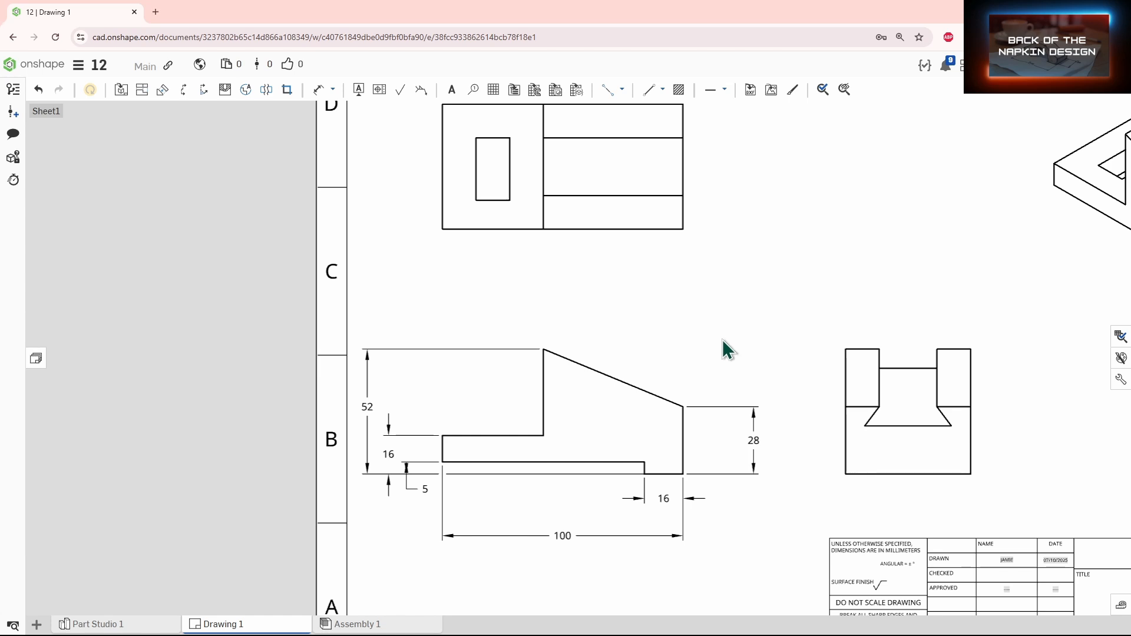
key("d")
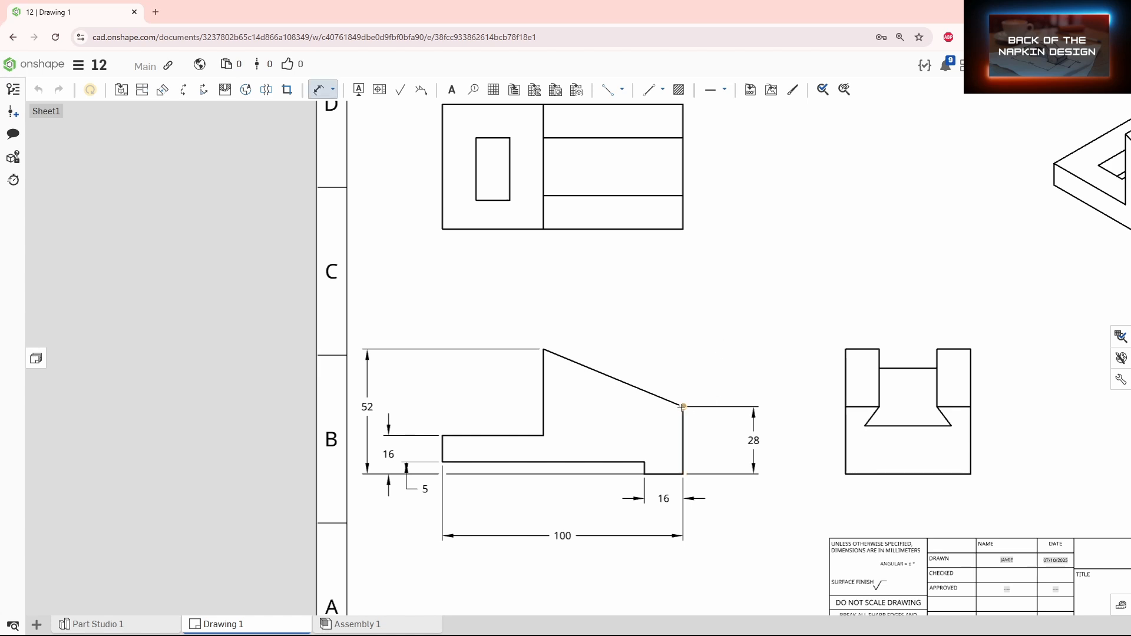
left_click(543, 389)
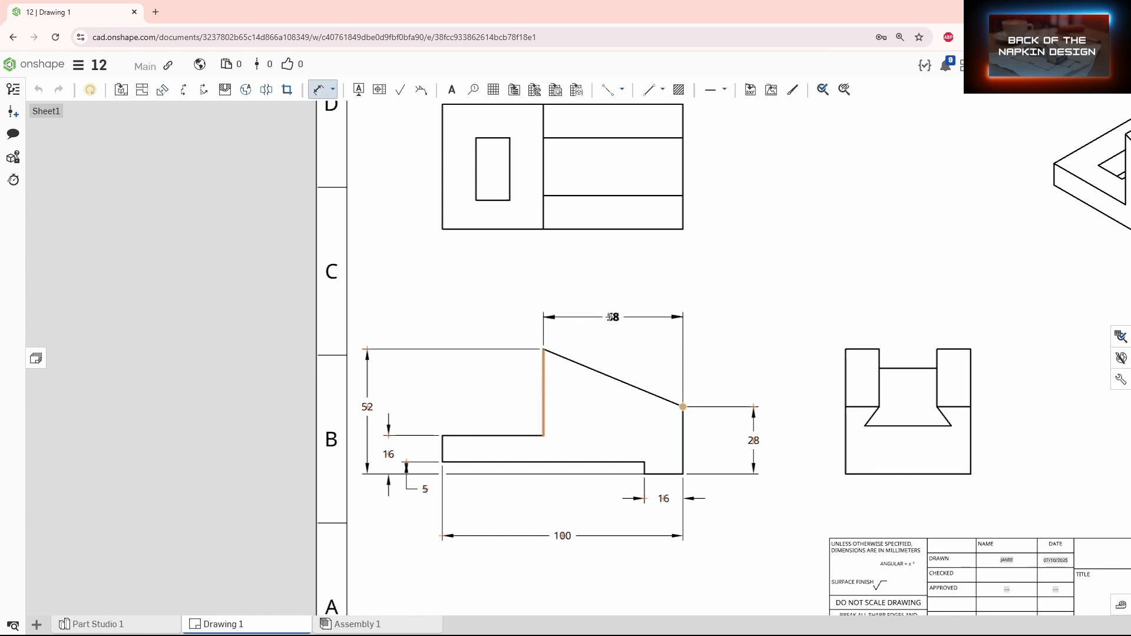
left_click(613, 318)
Step: Dimension the top view's overall depth along its left side
middle_click_drag(583, 288, 706, 316)
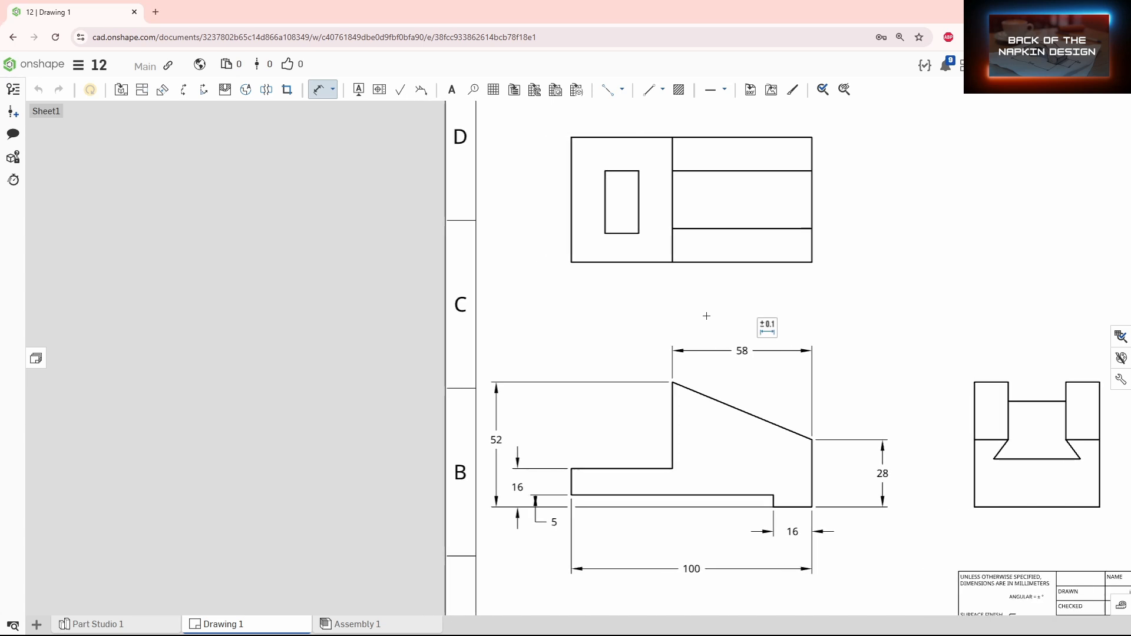
middle_click_drag(617, 290, 611, 363)
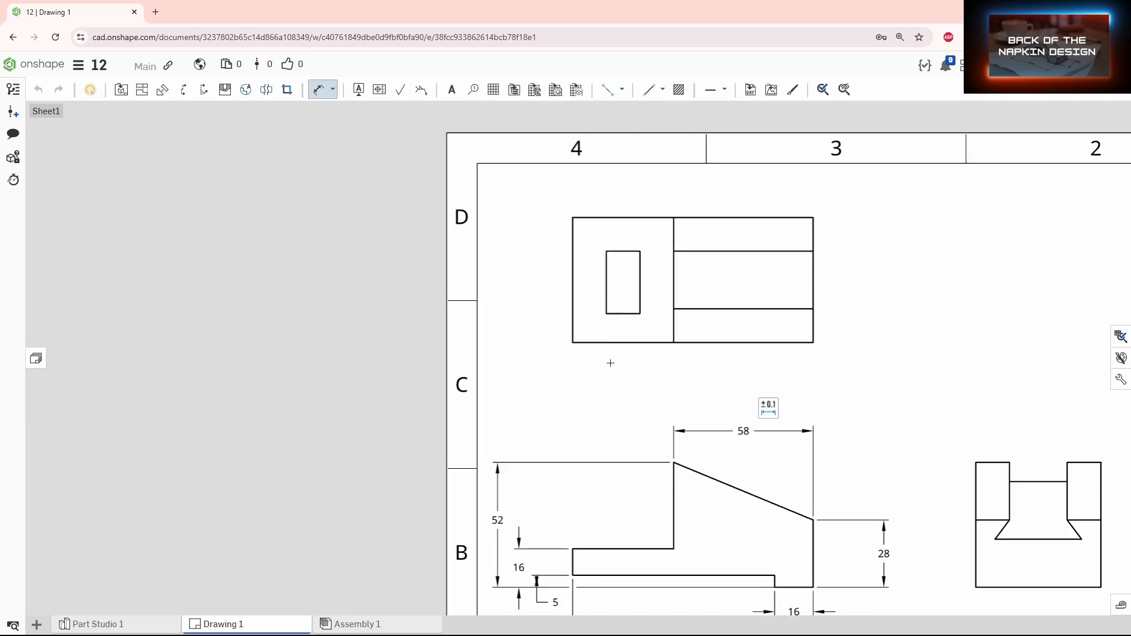
left_click(576, 217)
left_click(531, 282)
Step: Dimension the top view's slot left and right edges from the view's left edge
scroll(596, 315, "down", 3)
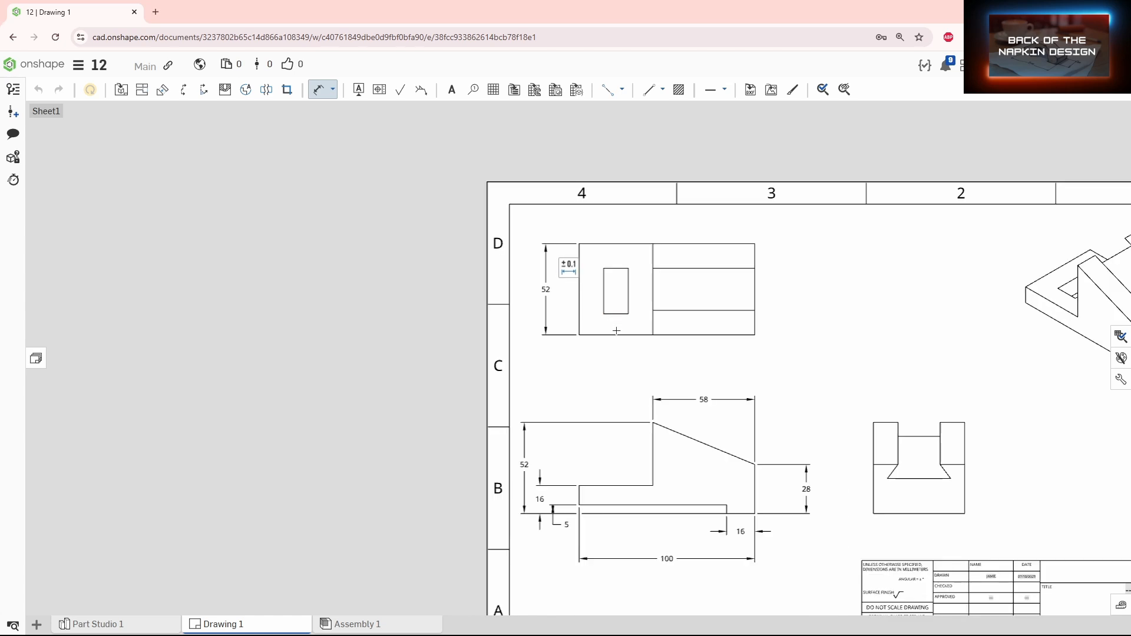
middle_click_drag(617, 331, 638, 260)
middle_click_drag(713, 254, 714, 290)
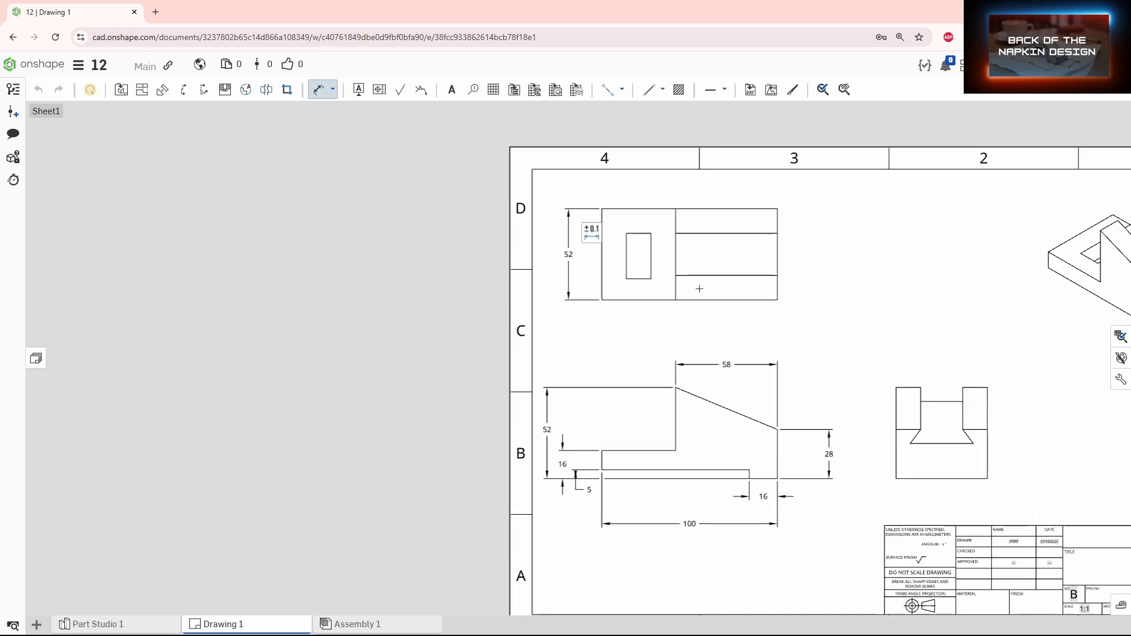
left_click(600, 266)
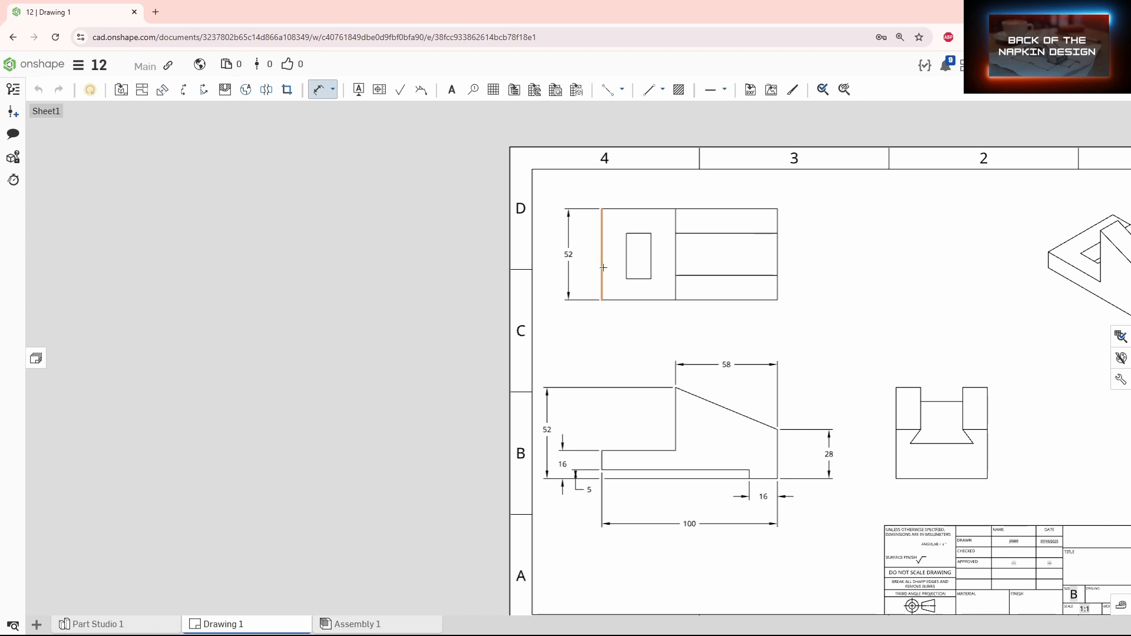
left_click(627, 264)
left_click(614, 316)
left_click(650, 274)
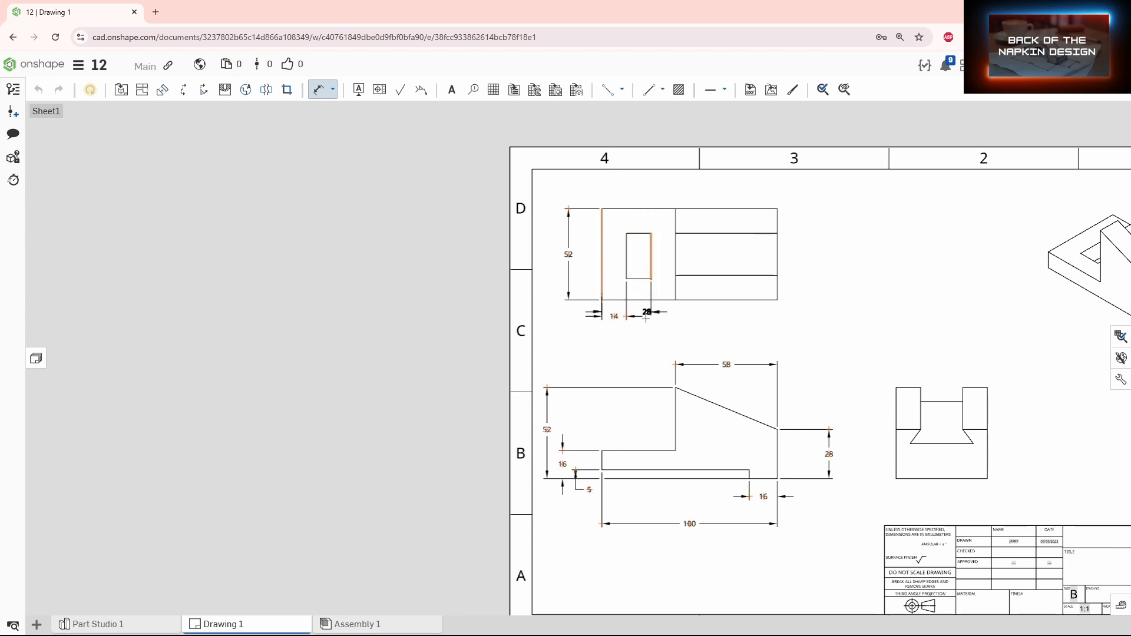
left_click(627, 331)
Step: Dimension the top view's left section width from its left edge to the dividing line
left_click(602, 270)
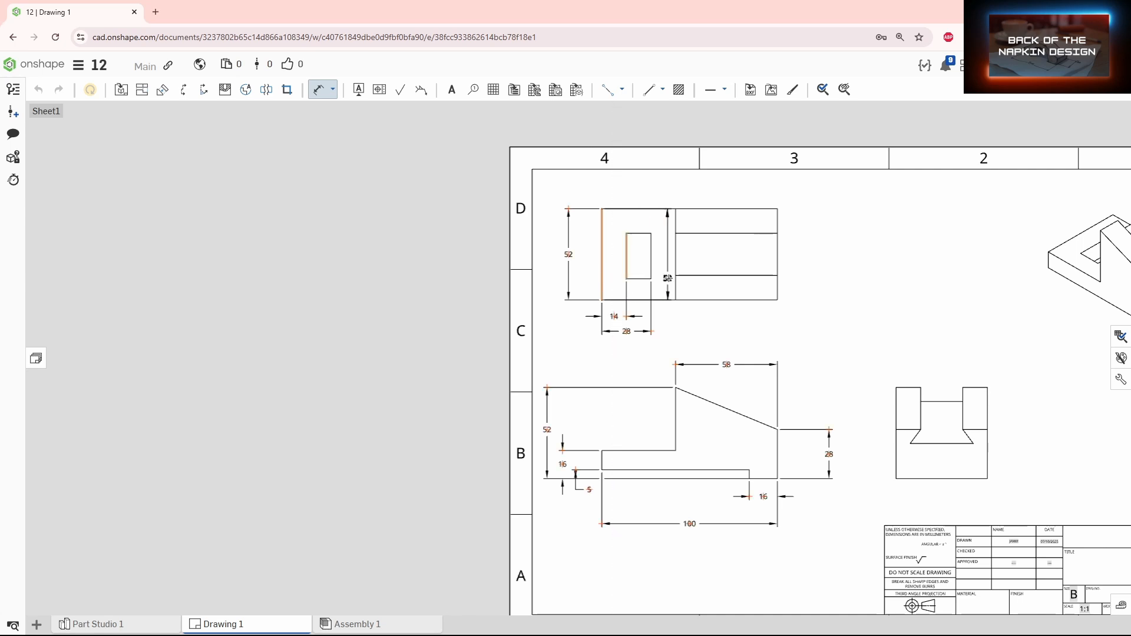
left_click(675, 286)
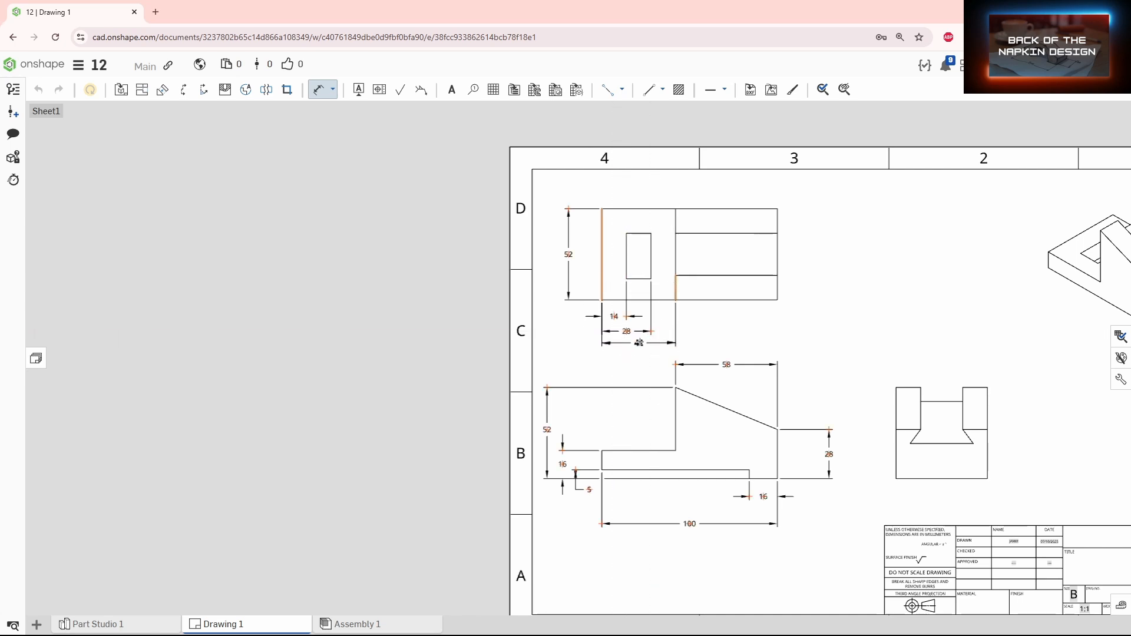
left_click(638, 342)
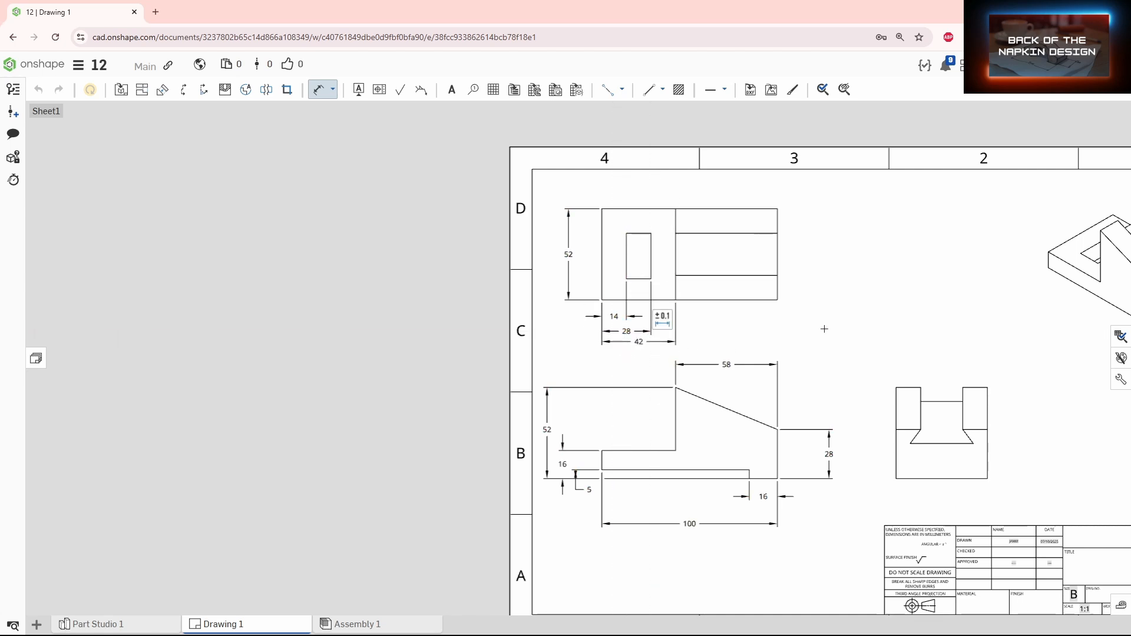
key("Escape")
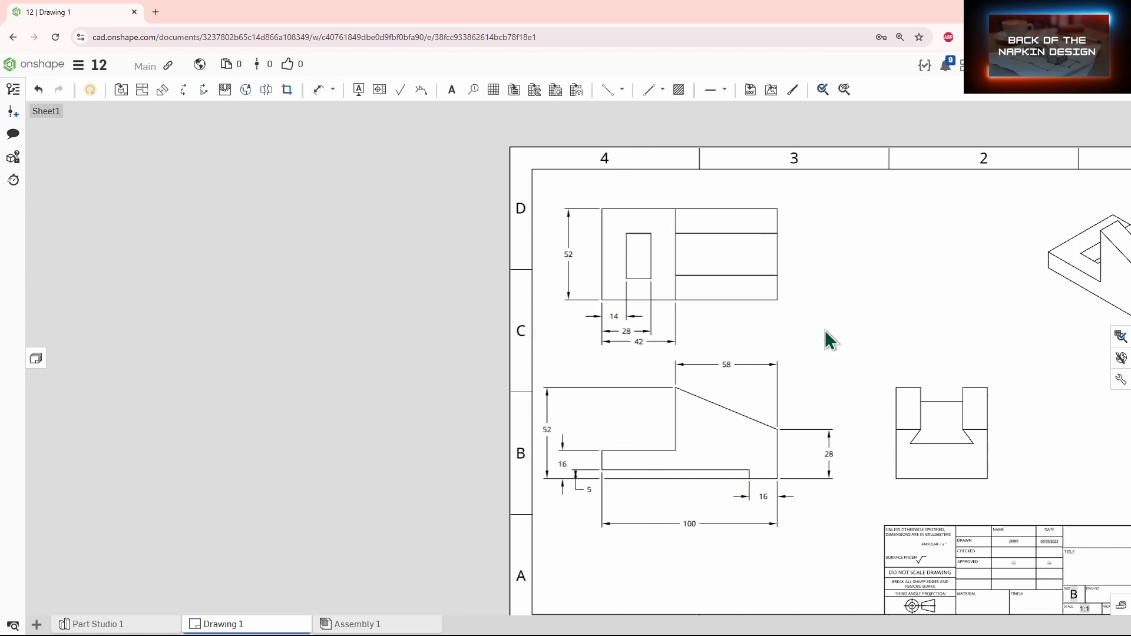
Step: Dimension the slot's bottom and top edges from the top view's lower edge
left_click(713, 365)
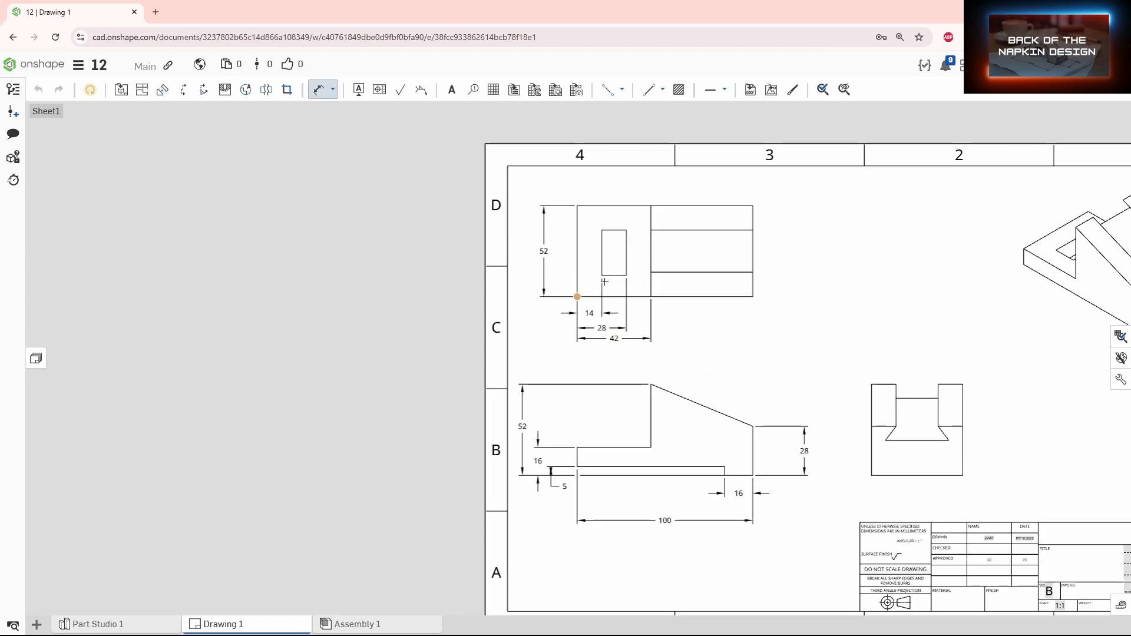
left_click(565, 286)
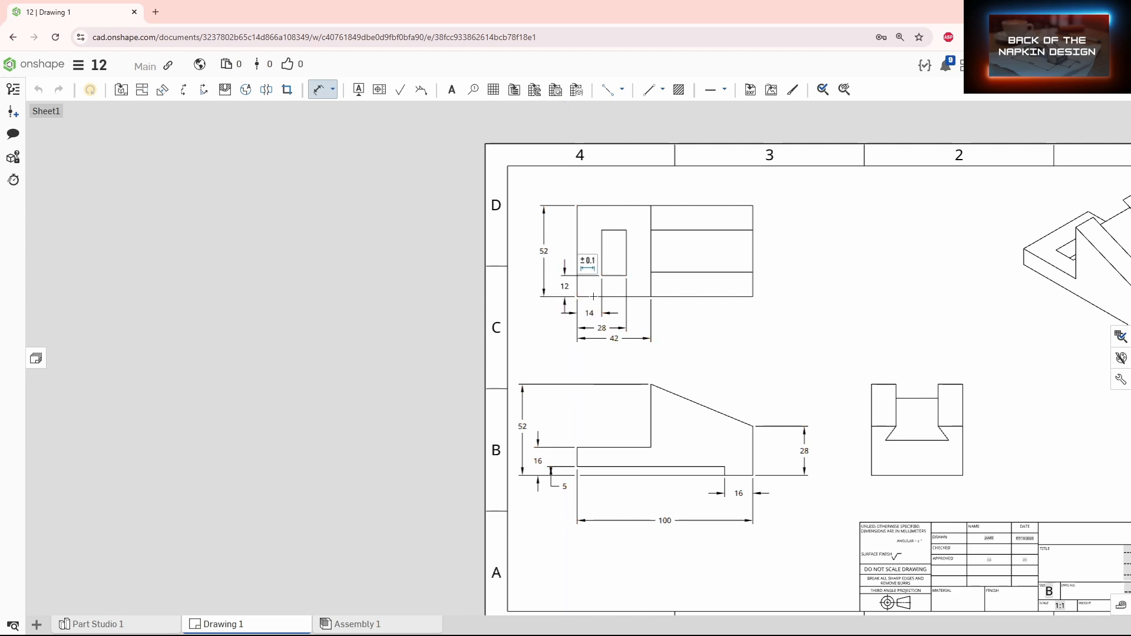
left_click(613, 297)
left_click(620, 230)
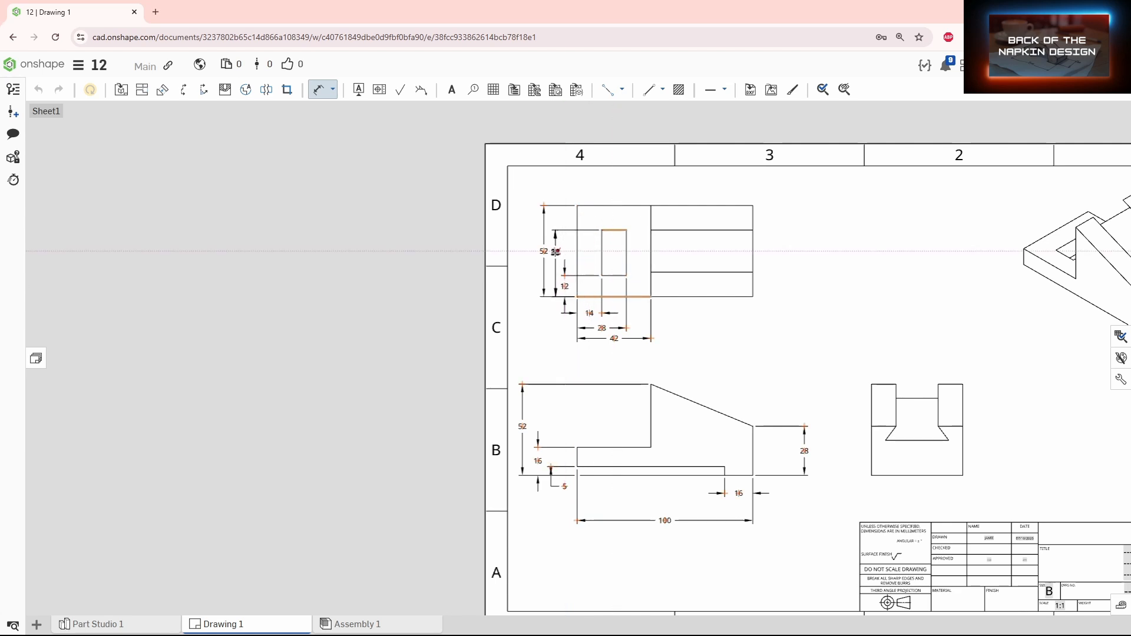
left_click(550, 251)
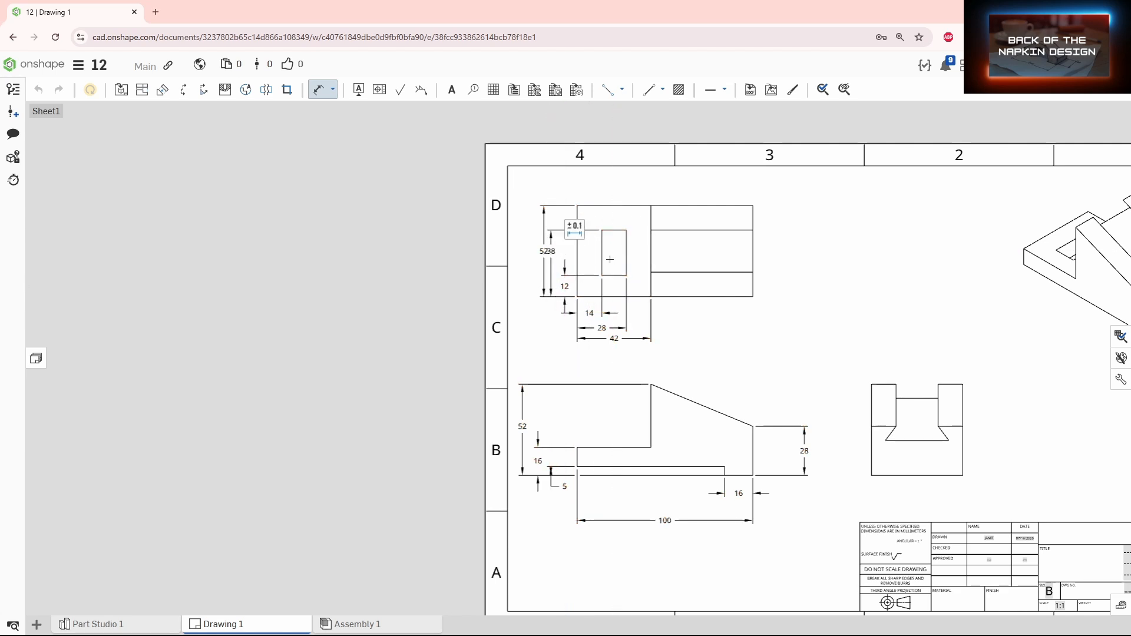
key("Escape")
Step: Rearrange the 52 and 38 dimensions so they sit cleanly on the top view's left side
scroll(552, 246, "up", 3)
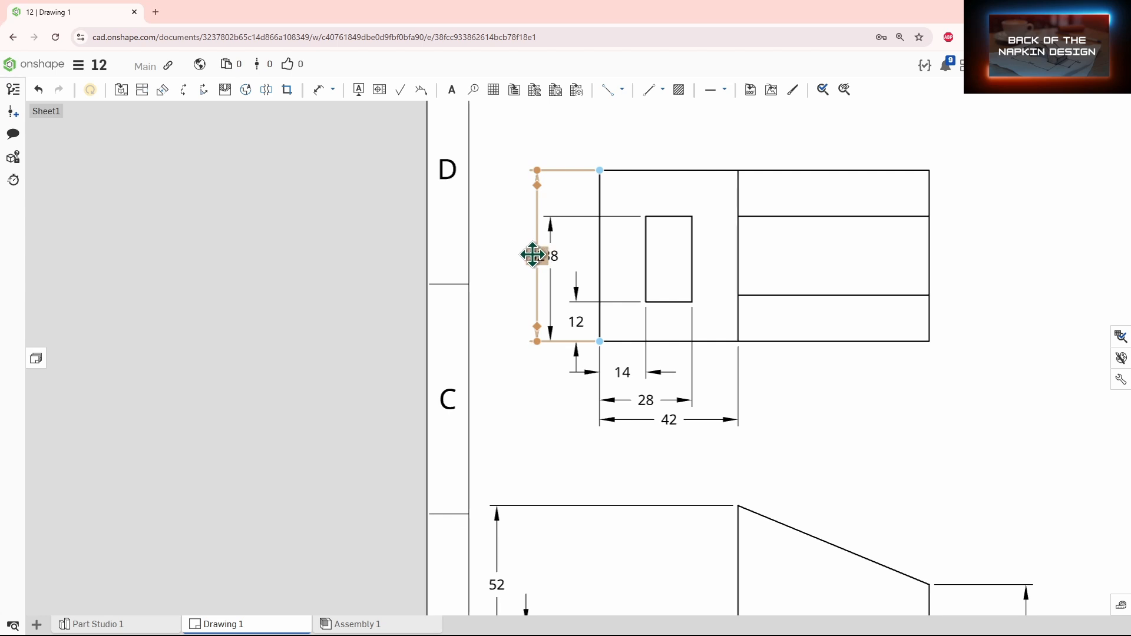
left_click_drag(533, 256, 516, 251)
left_click_drag(551, 255, 546, 269)
middle_click_drag(851, 412, 806, 390)
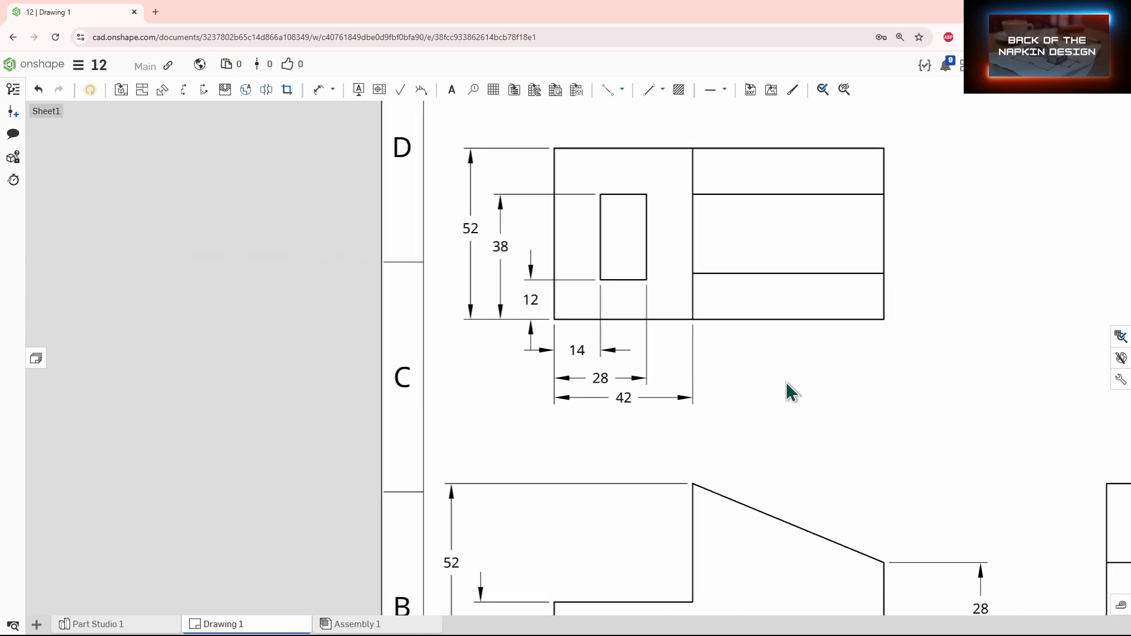
Step: Shift the top view's 38 and 52 dimension labels further left for clearer spacing
left_click_drag(531, 299, 521, 297)
left_click_drag(500, 245, 459, 227)
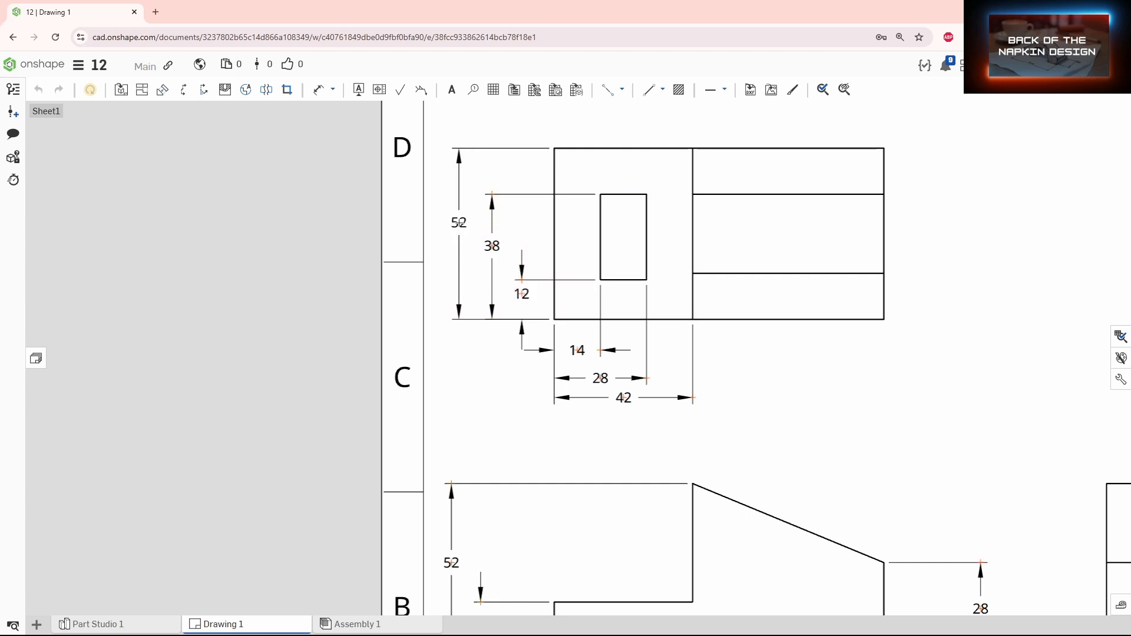
scroll(711, 340, "down", 2)
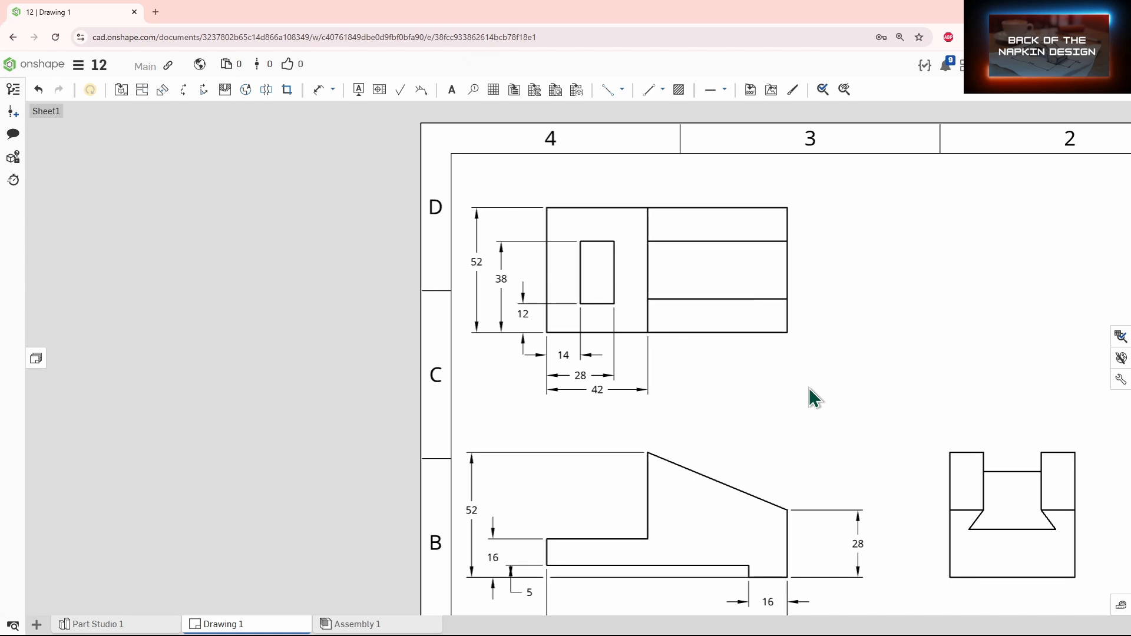
scroll(755, 361, "down", 2)
scroll(694, 308, "down", 1)
scroll(785, 313, "up", 5)
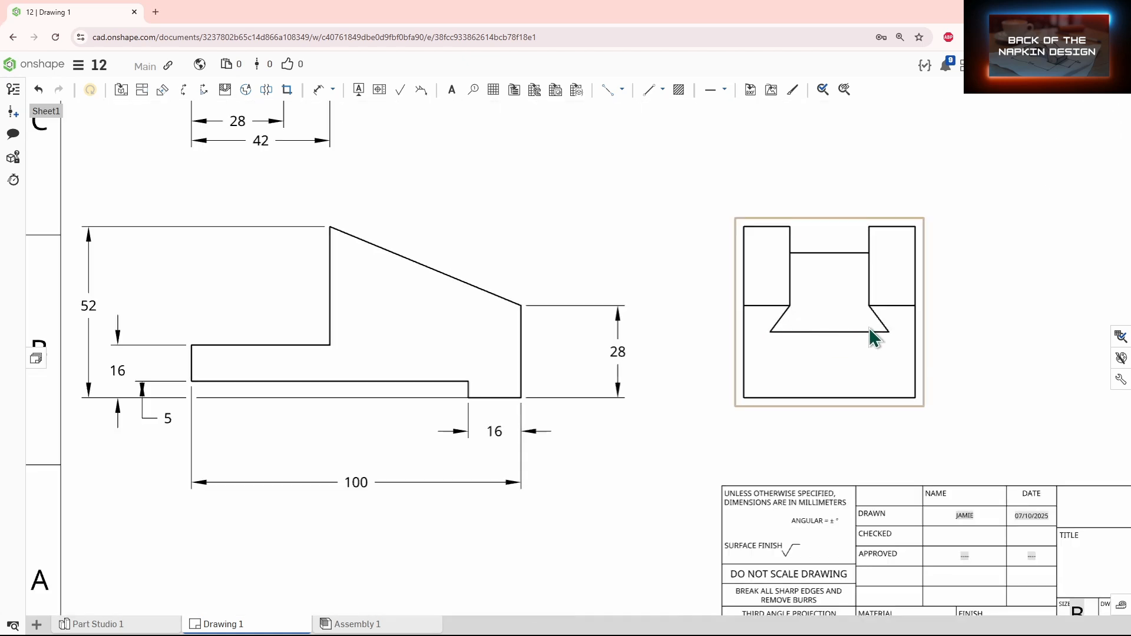
scroll(732, 277, "down", 3)
scroll(673, 295, "up", 2)
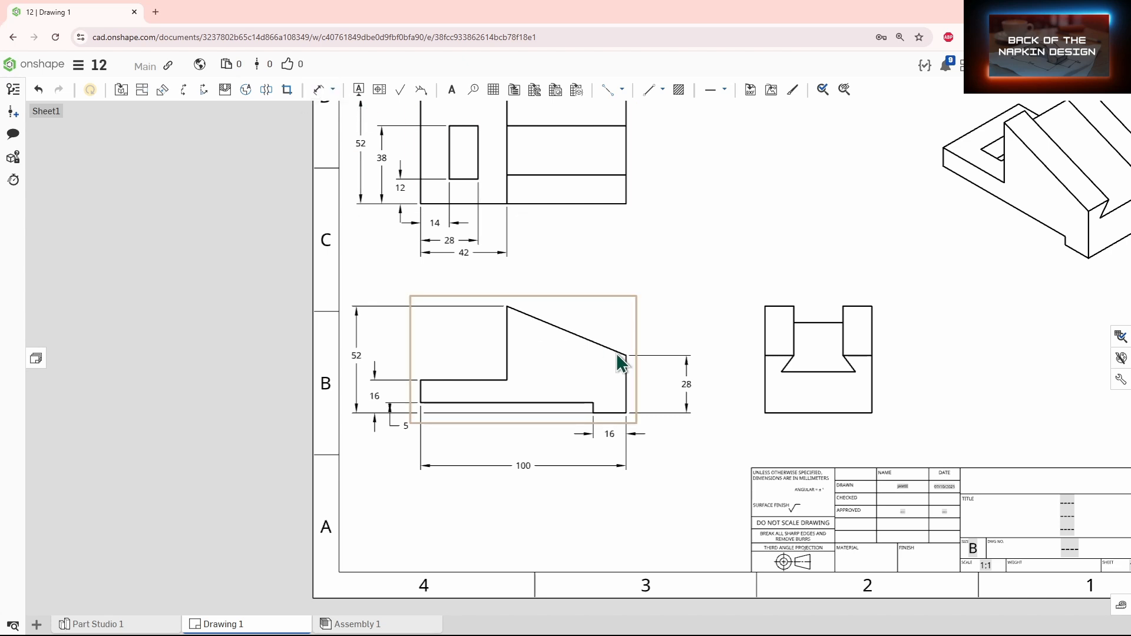
Step: Add an angle dimension between the front view's sloped top edge and the bottom edge
left_click(688, 386)
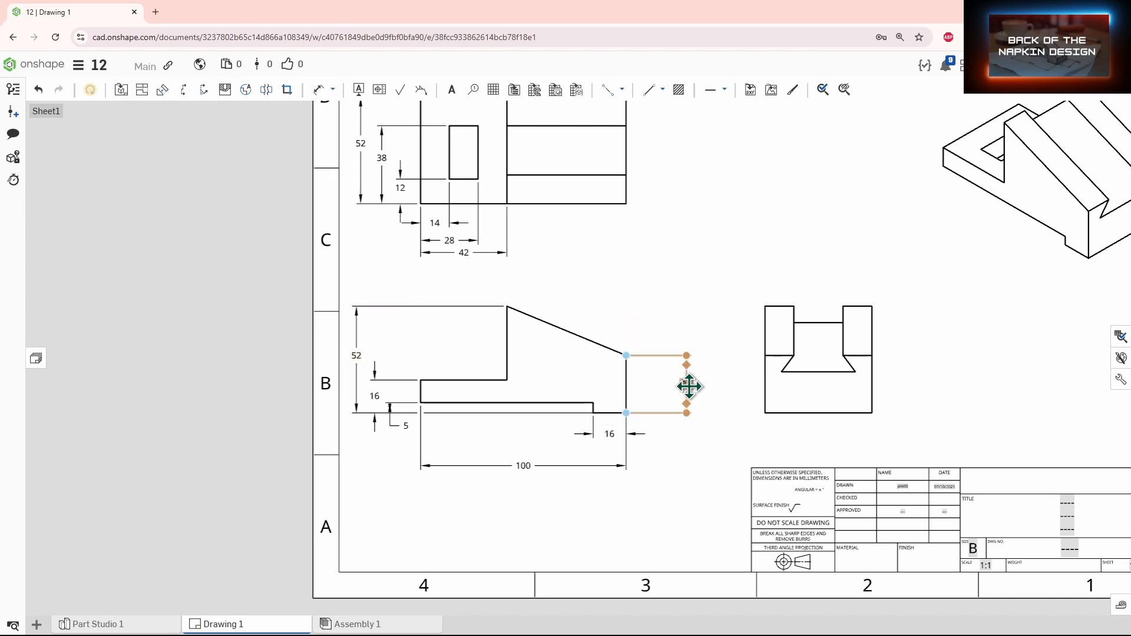
left_click(549, 234)
key("d")
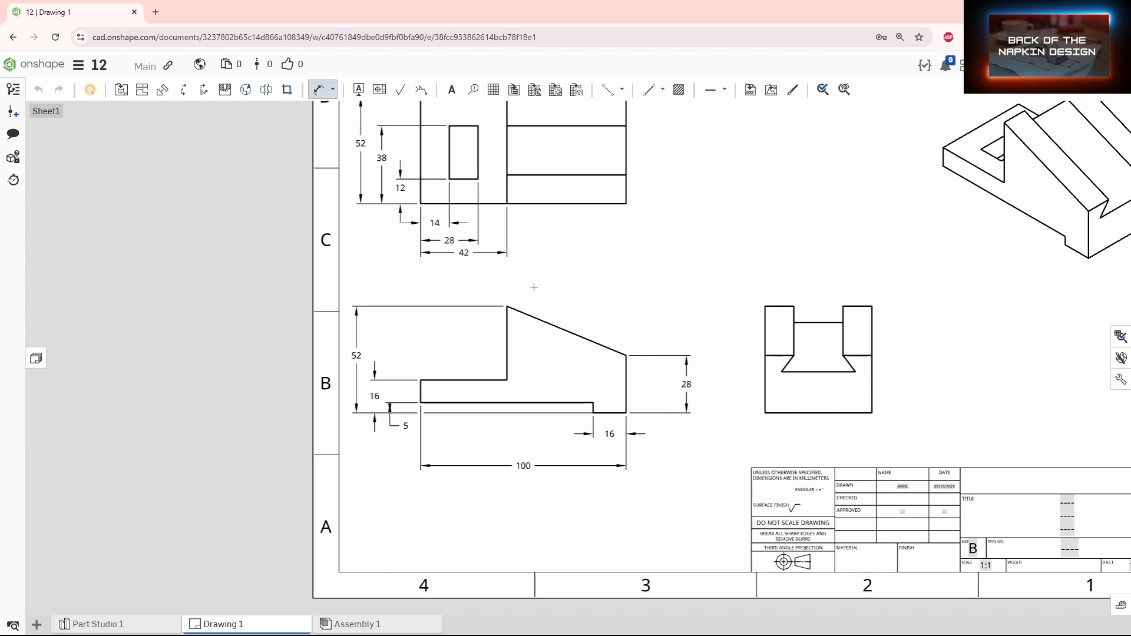
left_click(526, 319)
left_click(518, 403)
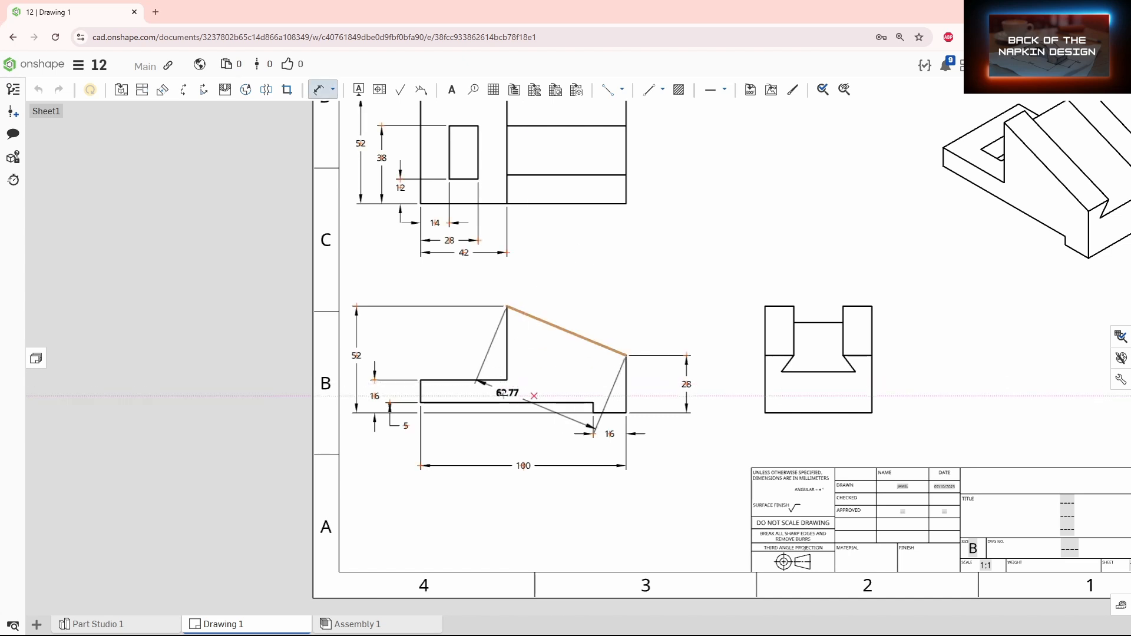
left_click(548, 367)
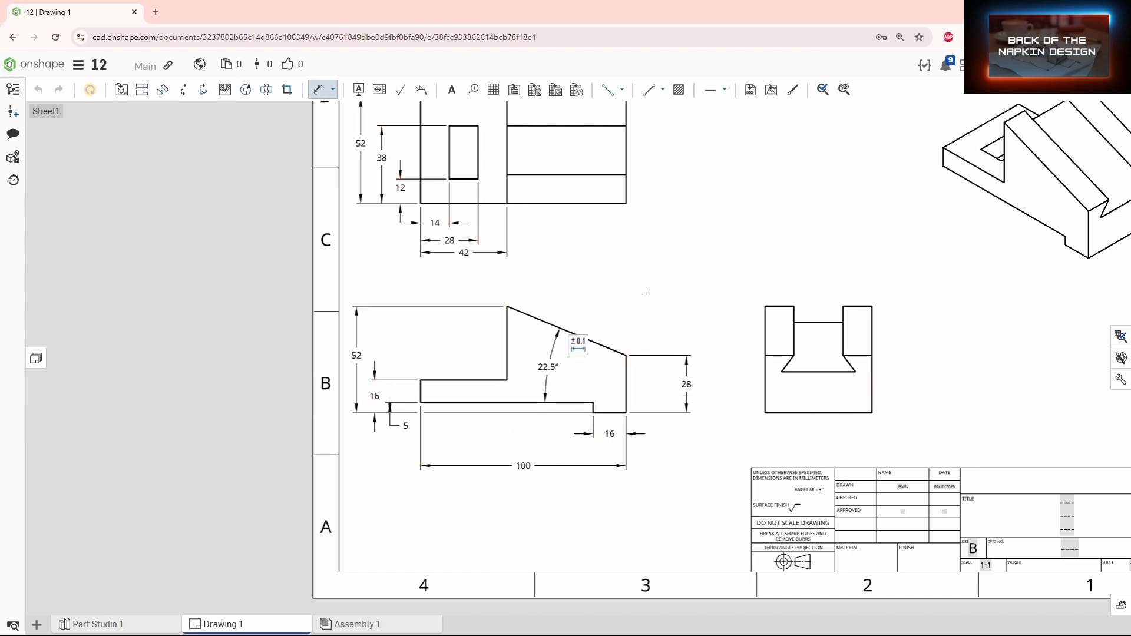
key("Escape")
Step: Dimension the side view's left upright width from its left edge to the notch's upper-left corner
middle_click_drag(759, 335, 556, 309)
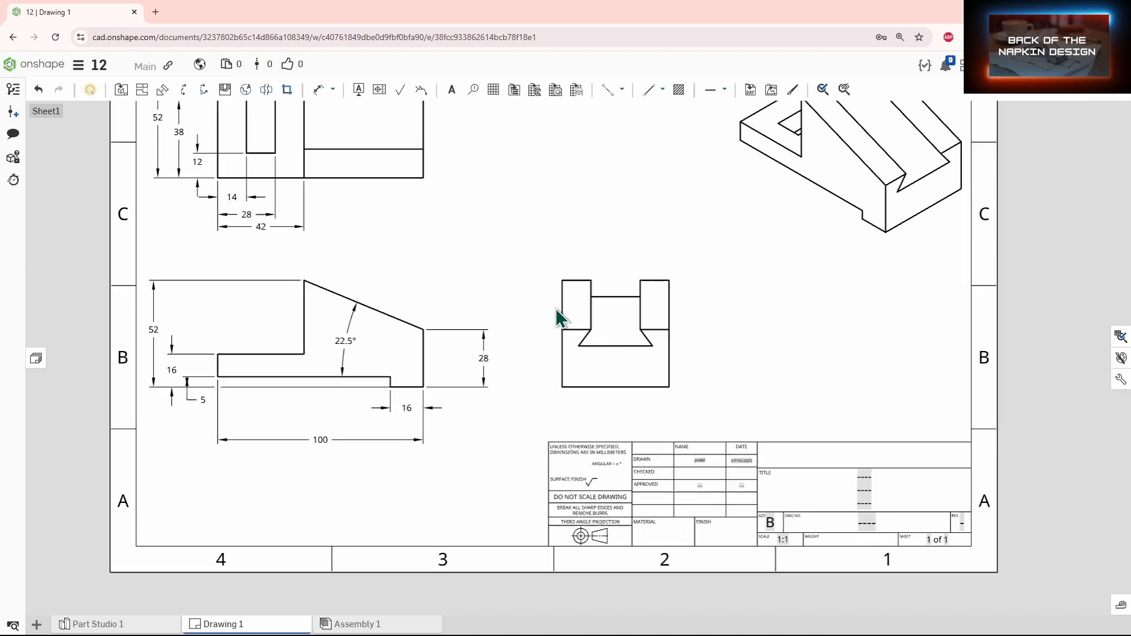
scroll(605, 348, "up", 2)
key("d")
left_click(546, 327)
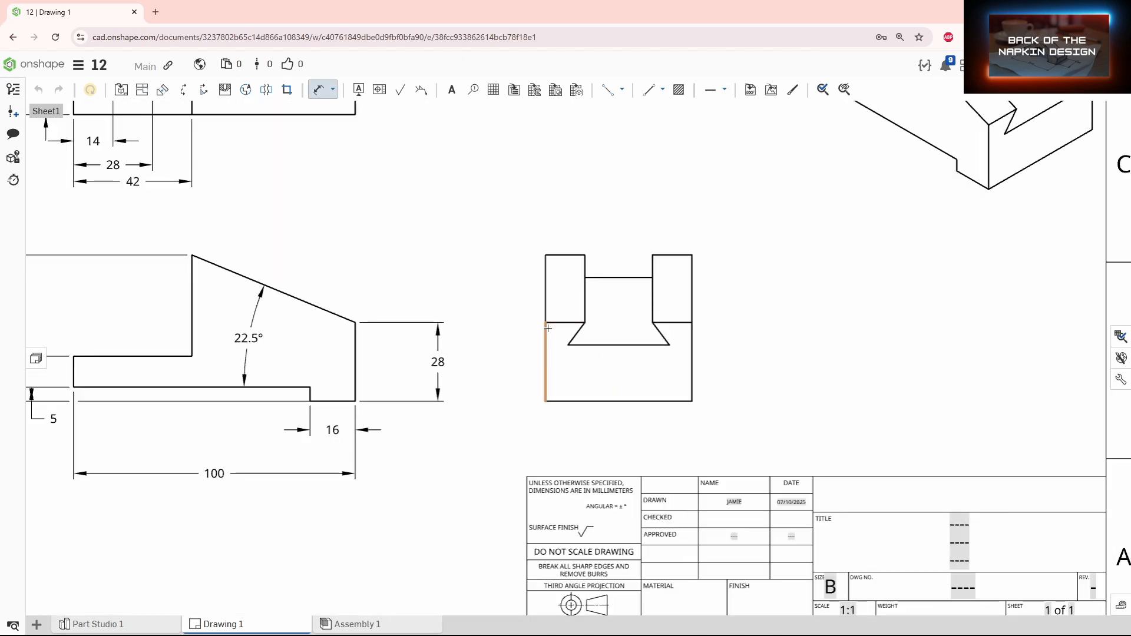
left_click(586, 324)
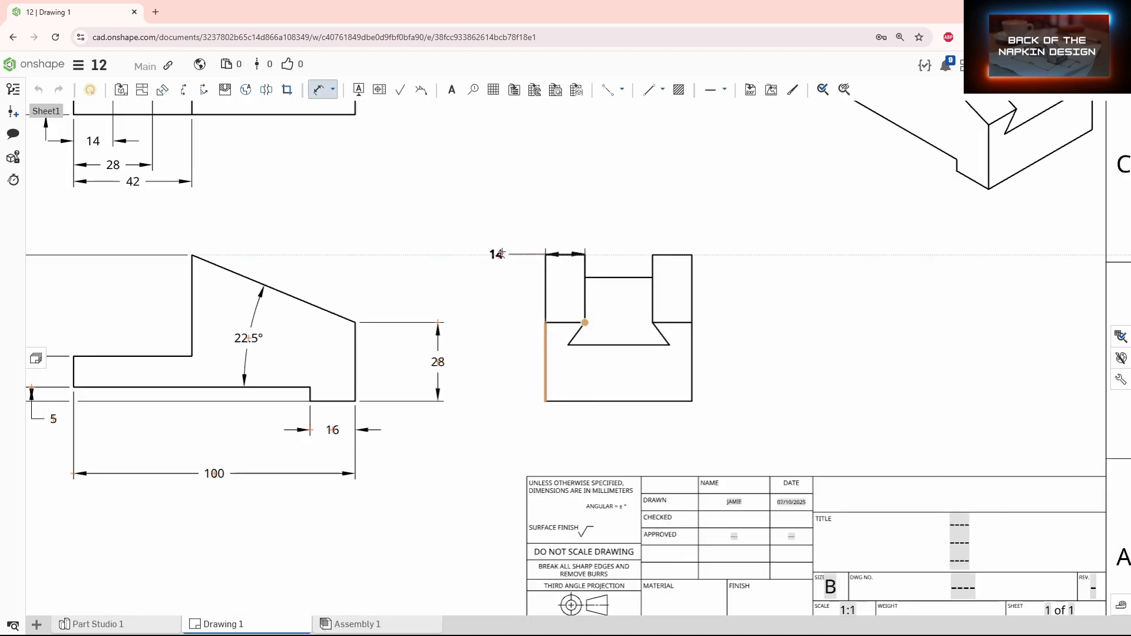
left_click(493, 238)
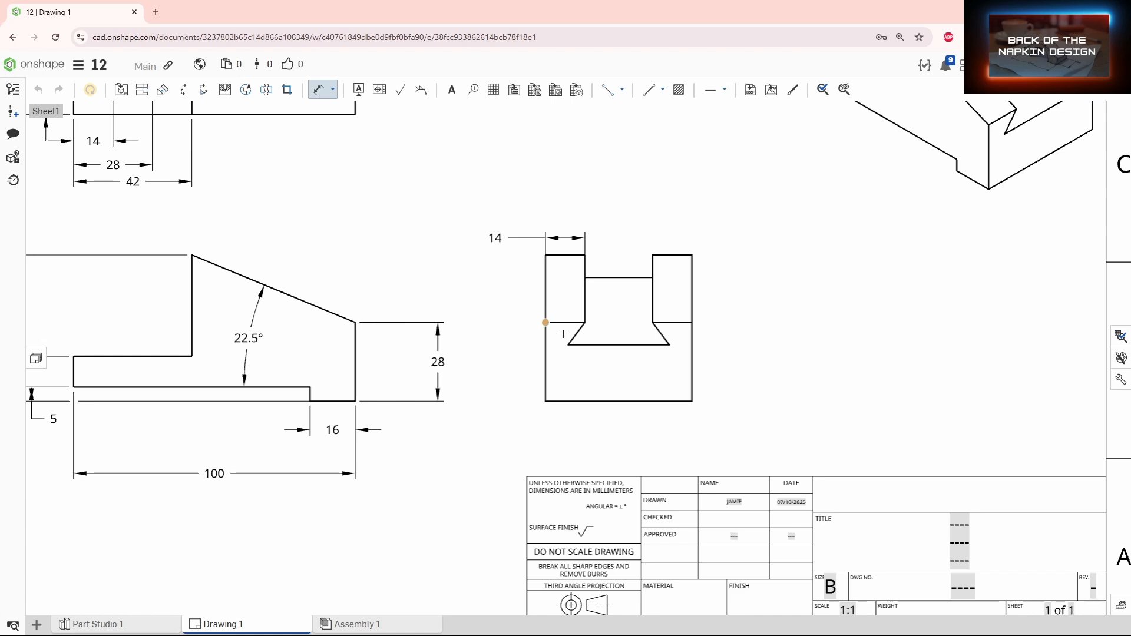
Step: Dimension the notch's lower-left corner offset from the left edge and the notch's vertical depth
left_click(567, 344)
left_click(530, 300)
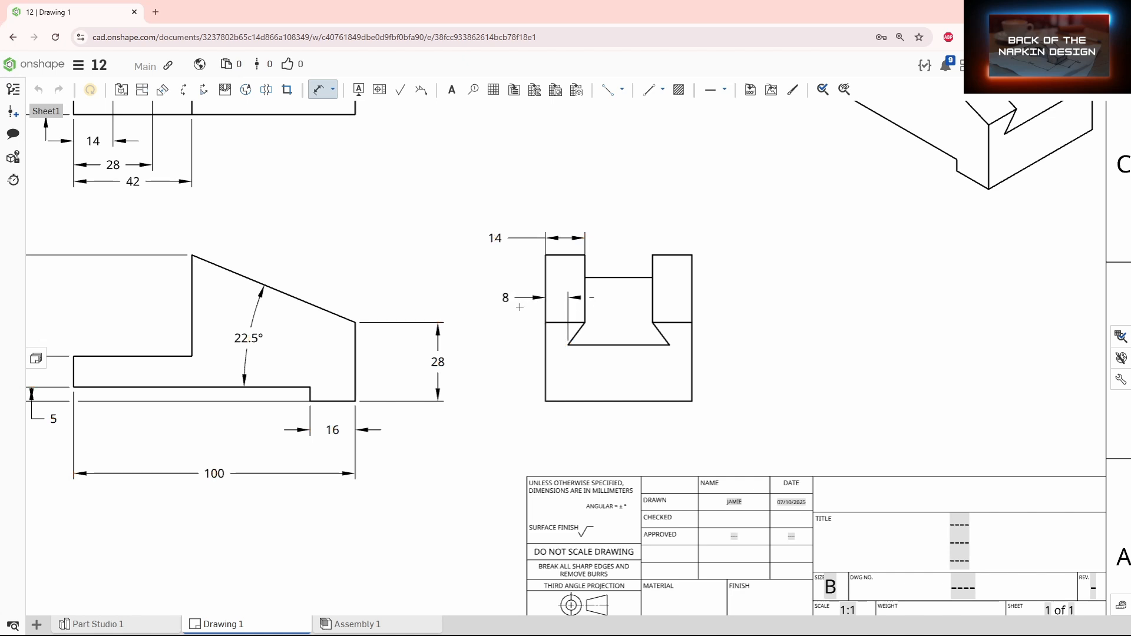
left_click(653, 323)
left_click(672, 345)
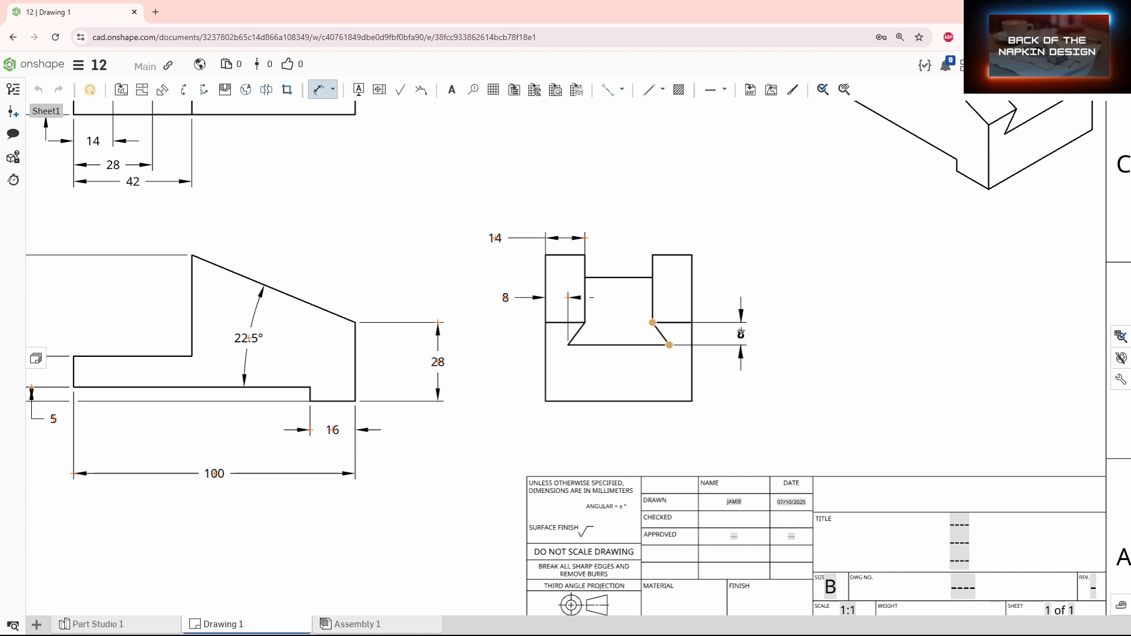
left_click(741, 334)
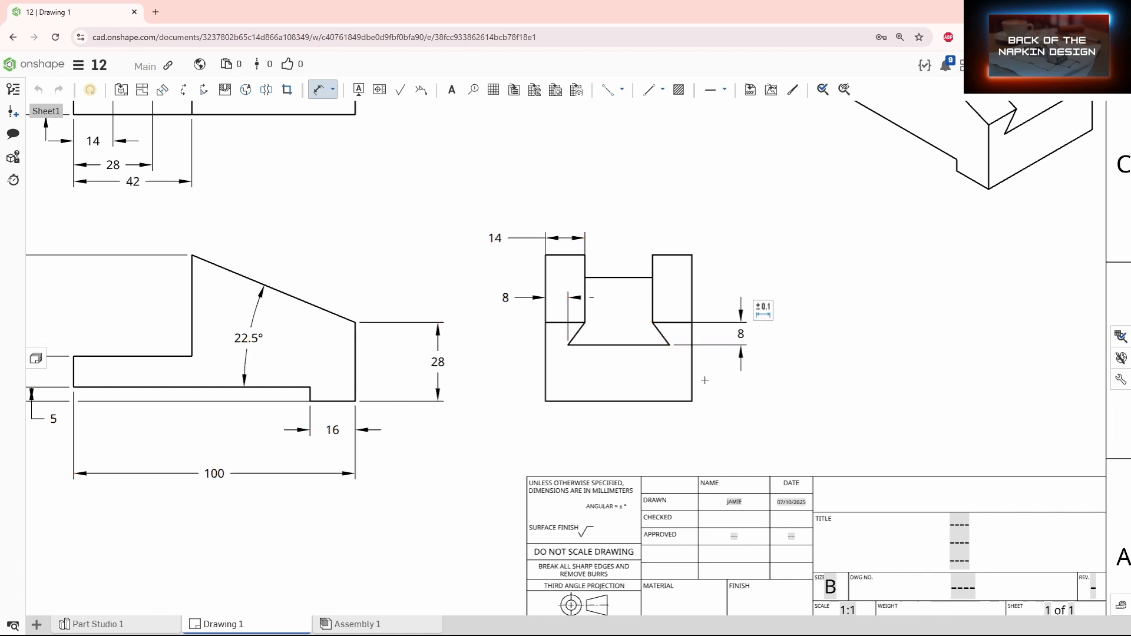
Step: Move the horizontal 8 dimension below the side view
left_click(505, 296)
left_click_drag(506, 296, 515, 431)
scroll(471, 333, "down", 2)
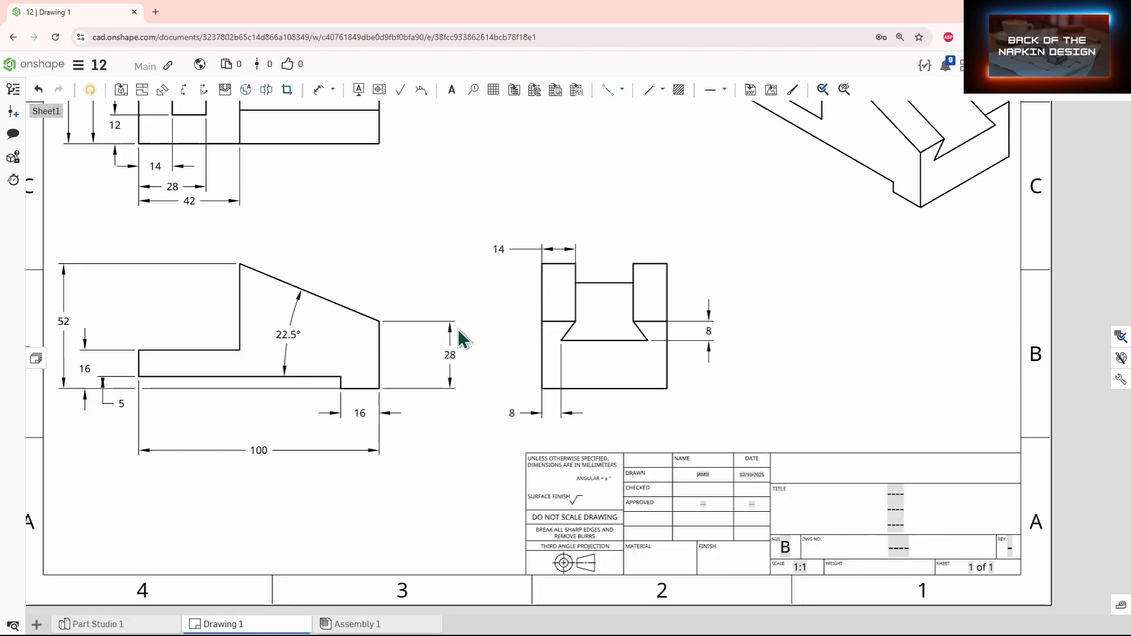
Step: Add a 2x prefix to the side view's 14 dimension
middle_click_drag(462, 336, 560, 321)
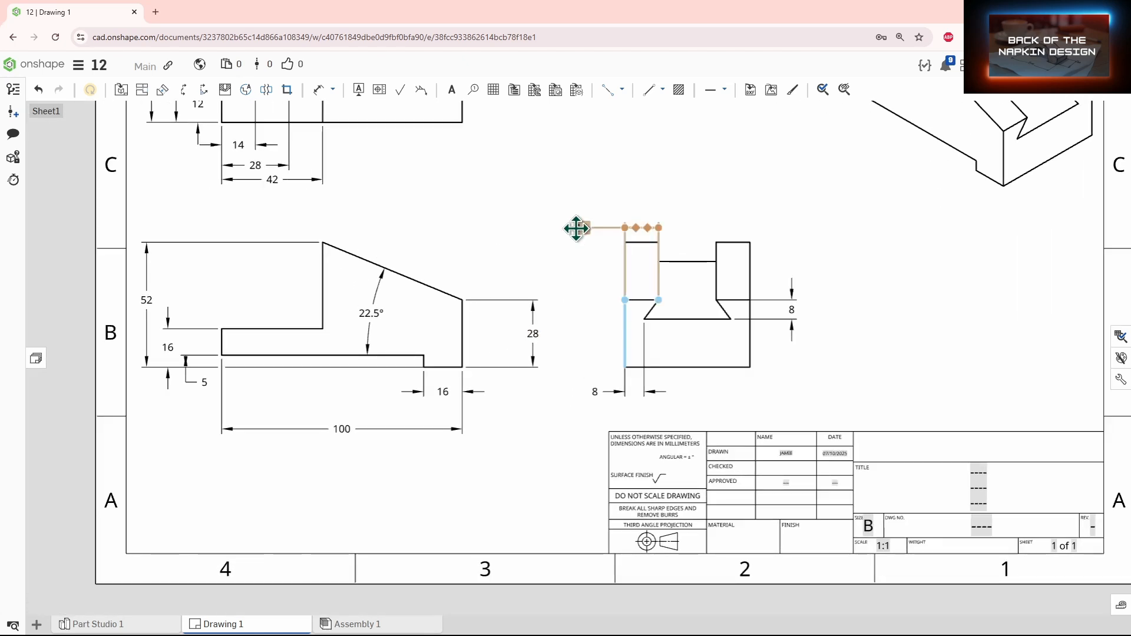
double_click(576, 228)
type("2x")
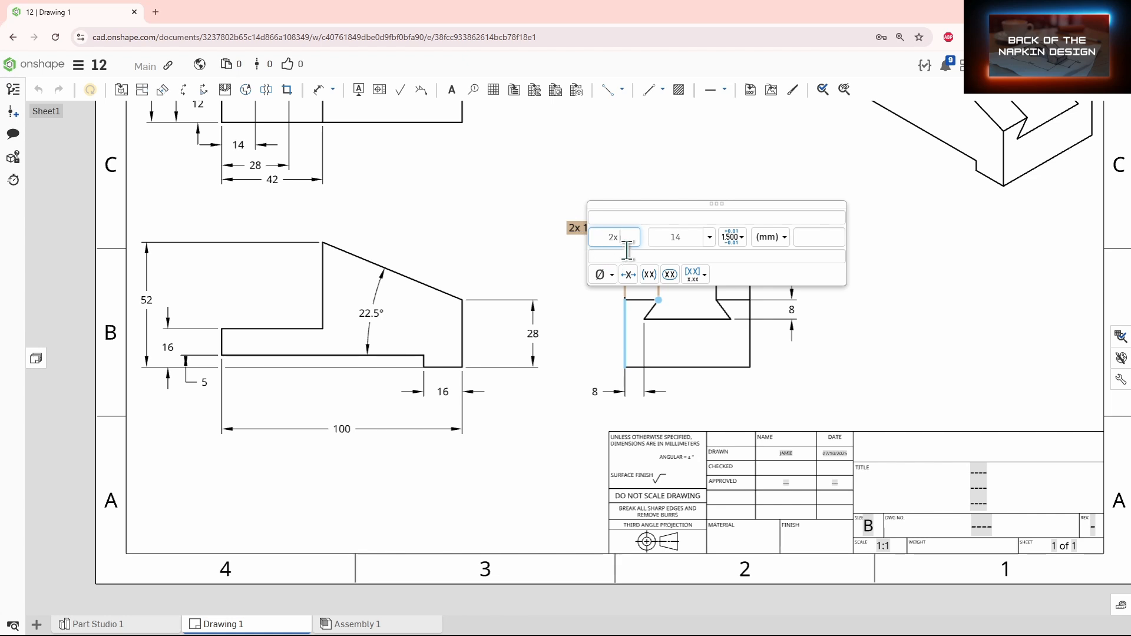
left_click_drag(626, 242, 588, 238)
left_click(573, 260)
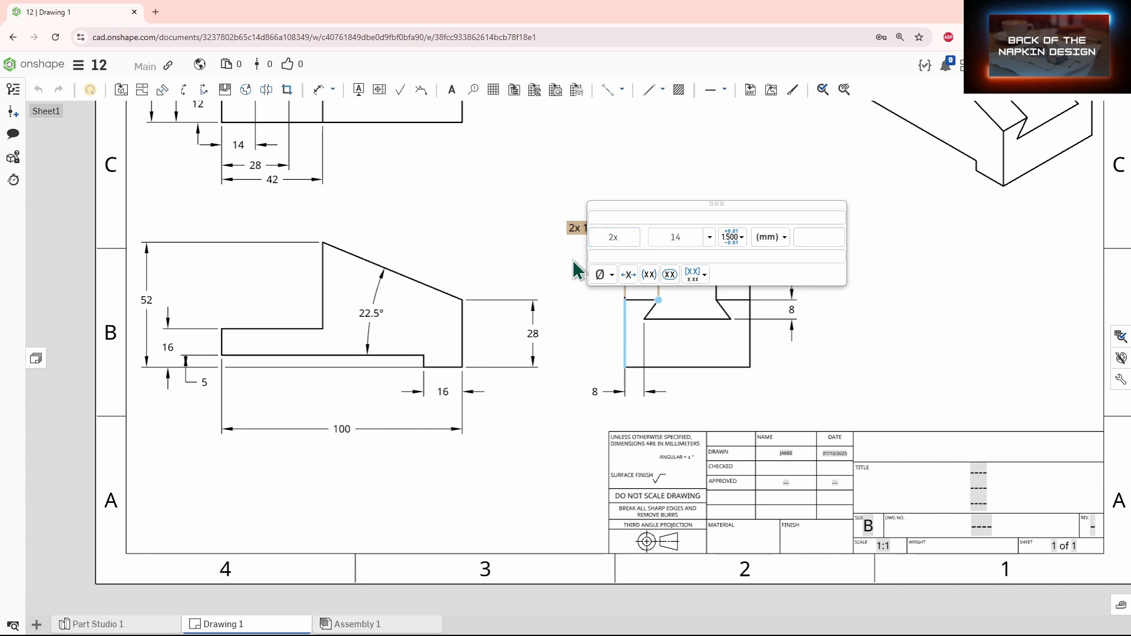
left_click(504, 268)
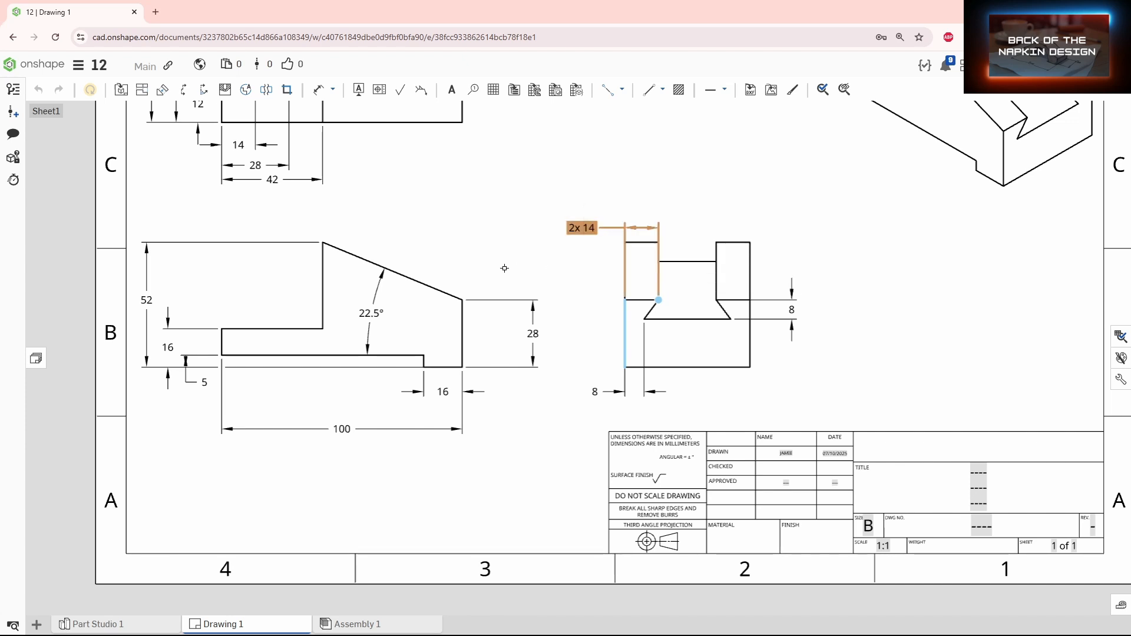
Step: Add a 2x prefix to the side view's lower horizontal 8 dimension
left_click(569, 306)
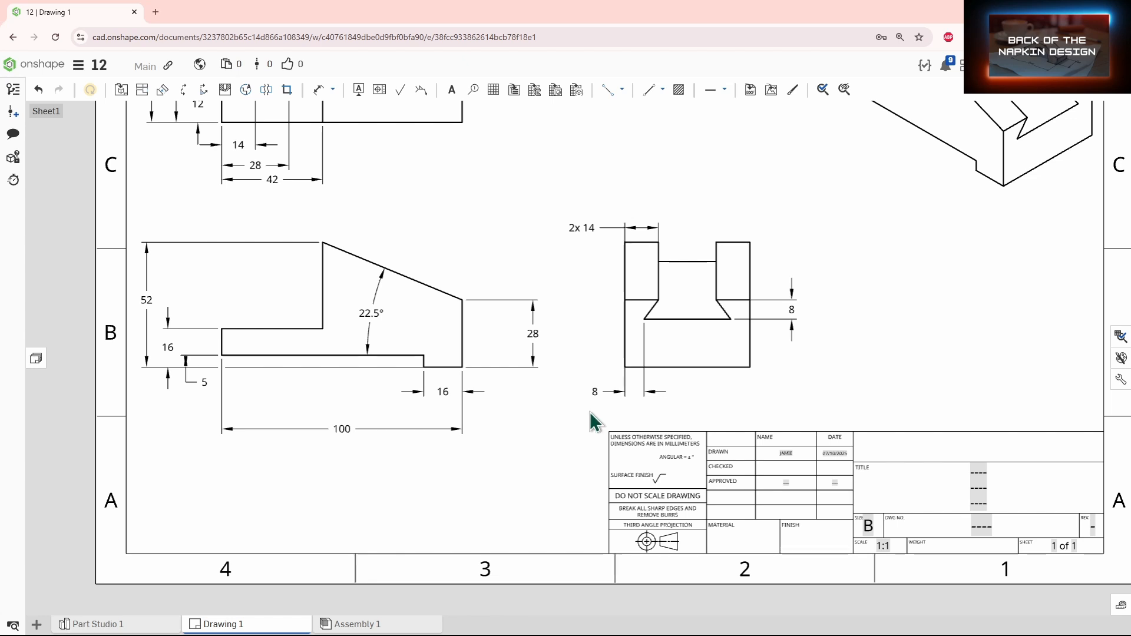
double_click(596, 393)
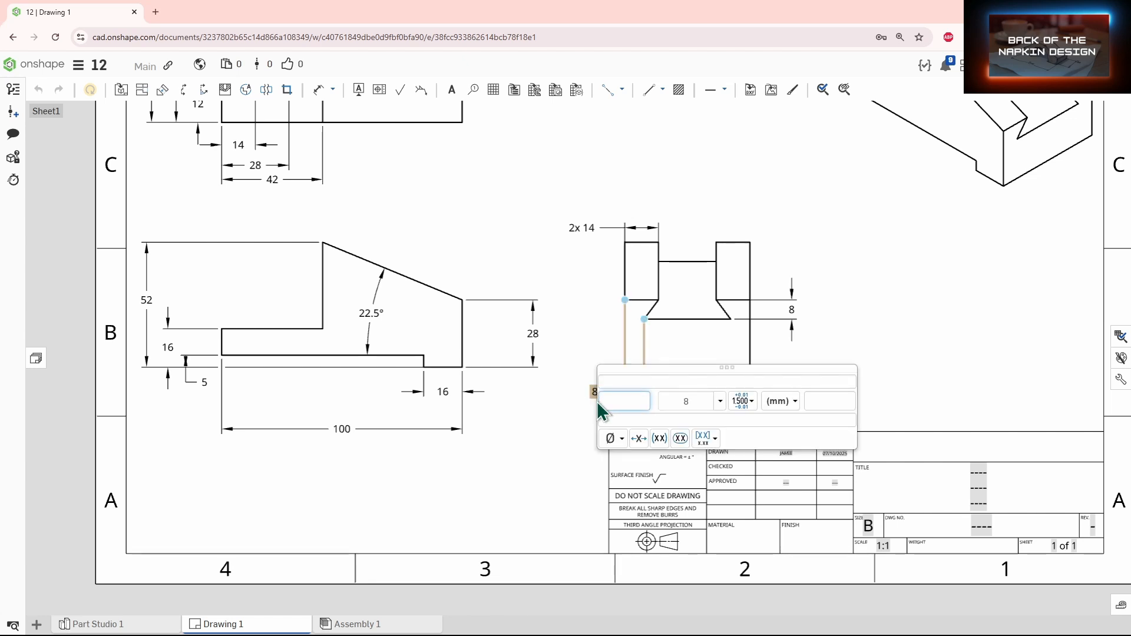
type("2x")
left_click(544, 418)
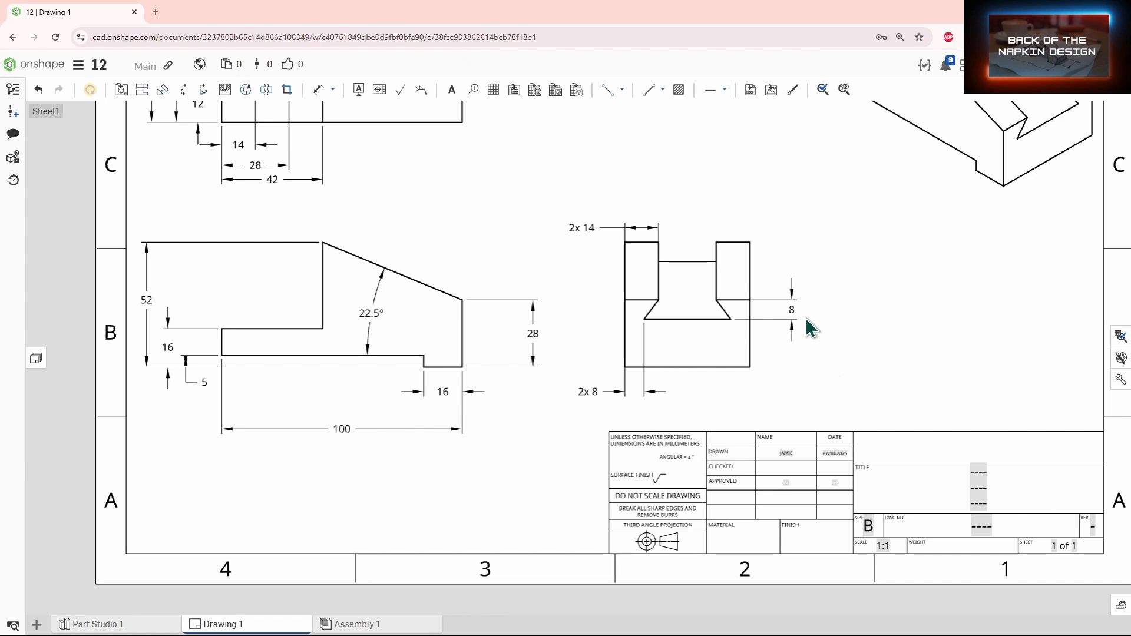
Step: Add a 2x prefix to the notch's vertical 8 dimension and fit the sheet in view
double_click(788, 307)
type("2x")
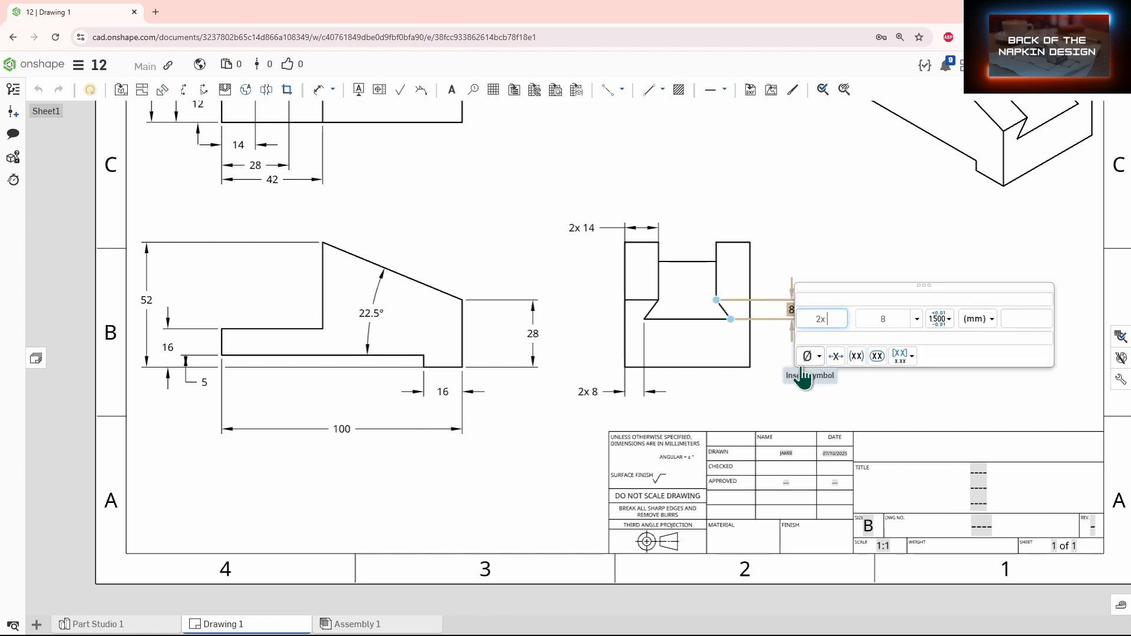
left_click(874, 423)
scroll(854, 405, "down", 5)
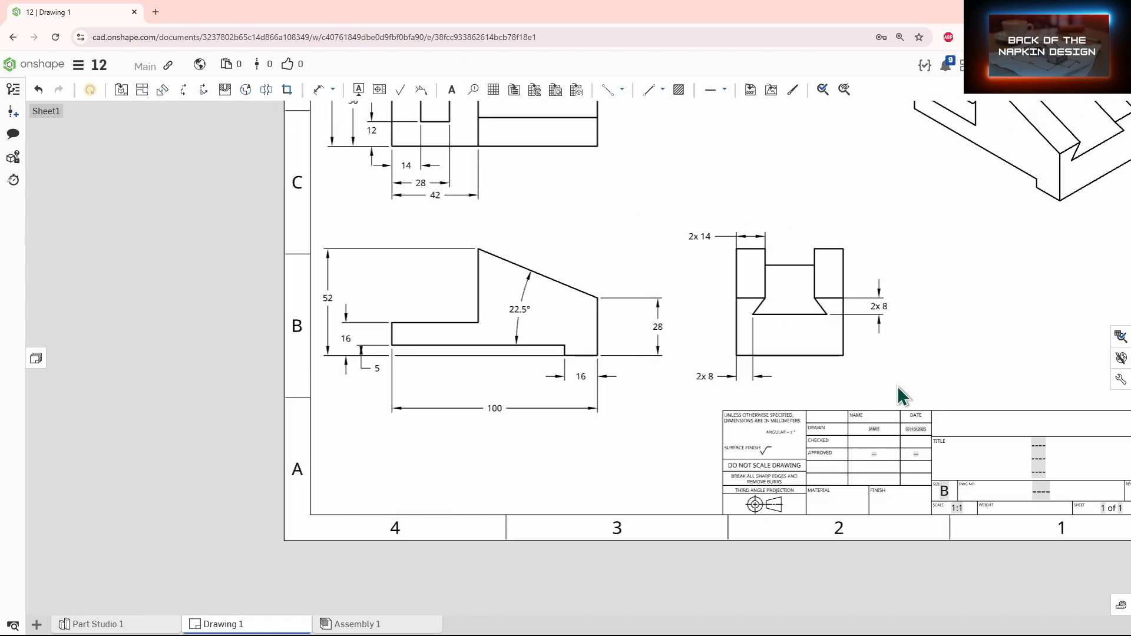
key("f")
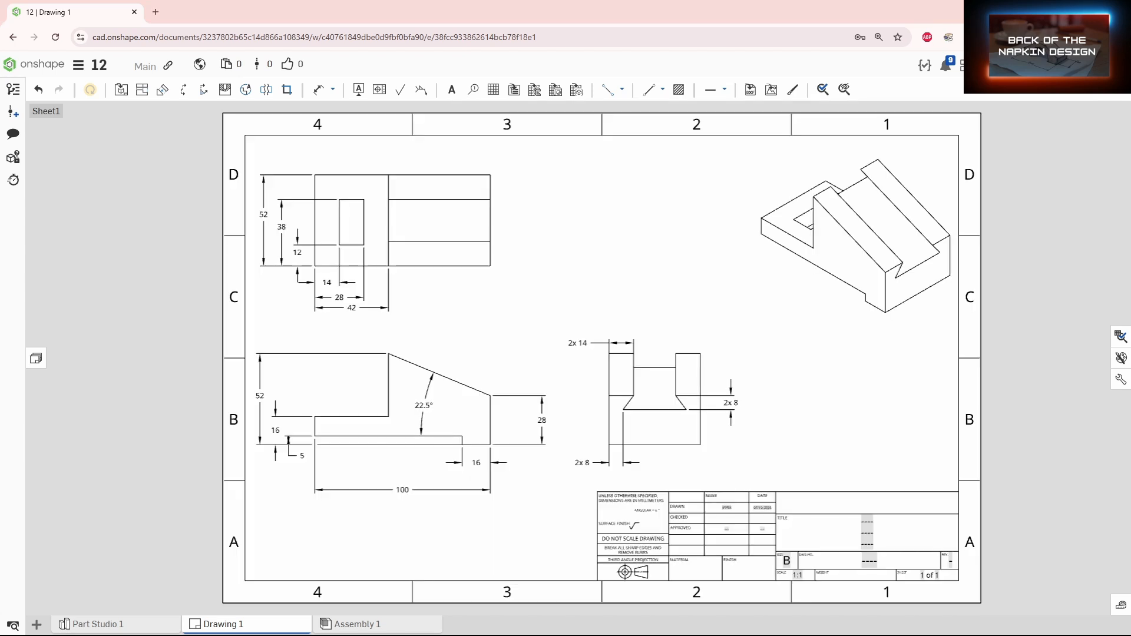